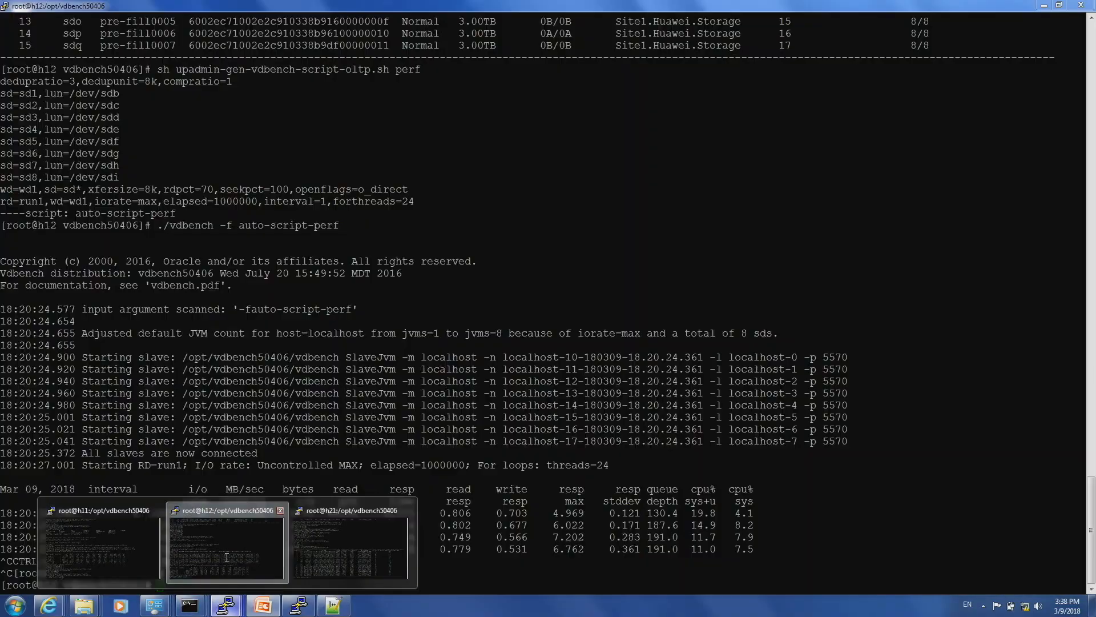
- Switch to the h12 terminal session in /opt/vdbench50406 and add three empty prompt lines
{"action": "left_click", "coordinate": [242, 550]}
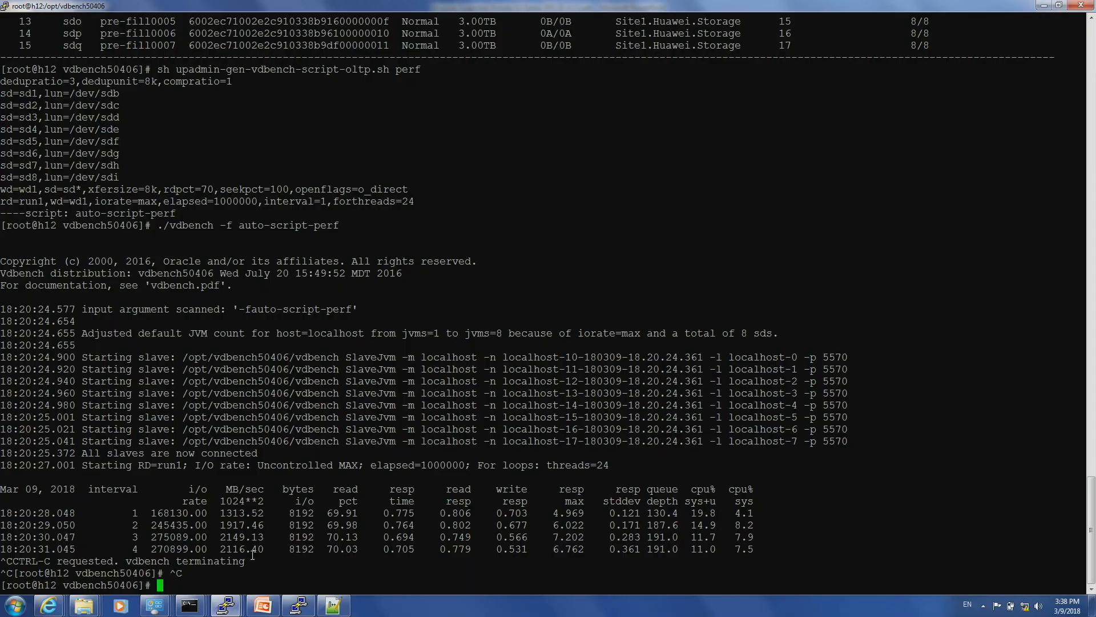
{"action": "key", "text": "Return"}
{"action": "key", "text": "Return"}
{"action": "key", "text": "Return"}
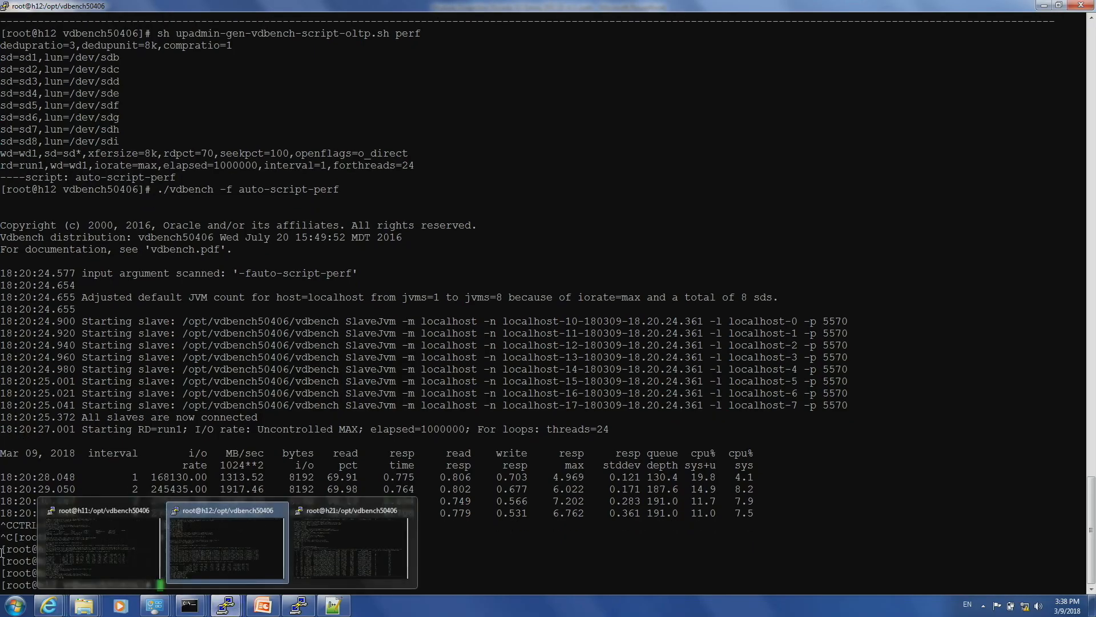
- Switch to the Site1.Huawei.Storage DeviceManager, open the LUN list under Provisioning and filter it by the name perf
{"action": "mouse_move", "coordinate": [48, 605]}
{"action": "mouse_move", "coordinate": [77, 547]}
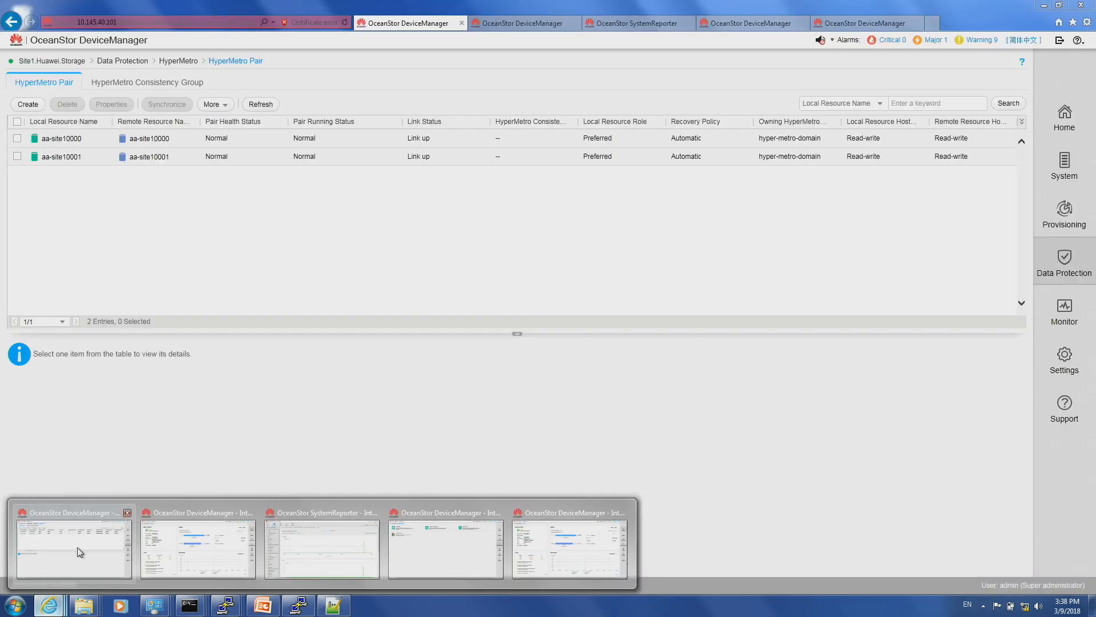
{"action": "left_click", "coordinate": [119, 546]}
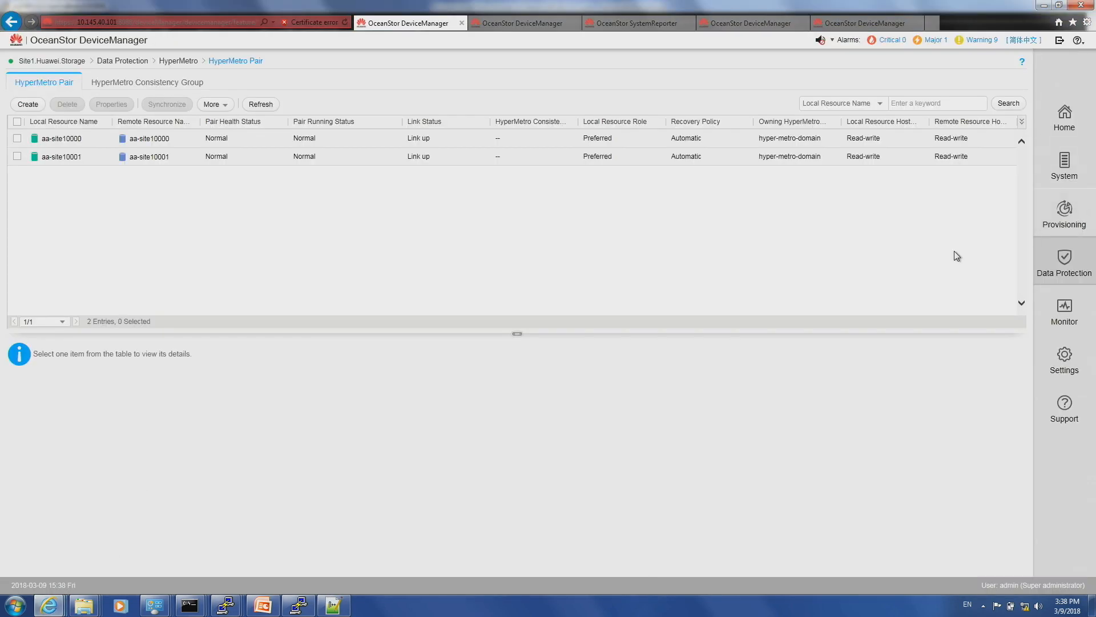
{"action": "left_click", "coordinate": [1032, 235]}
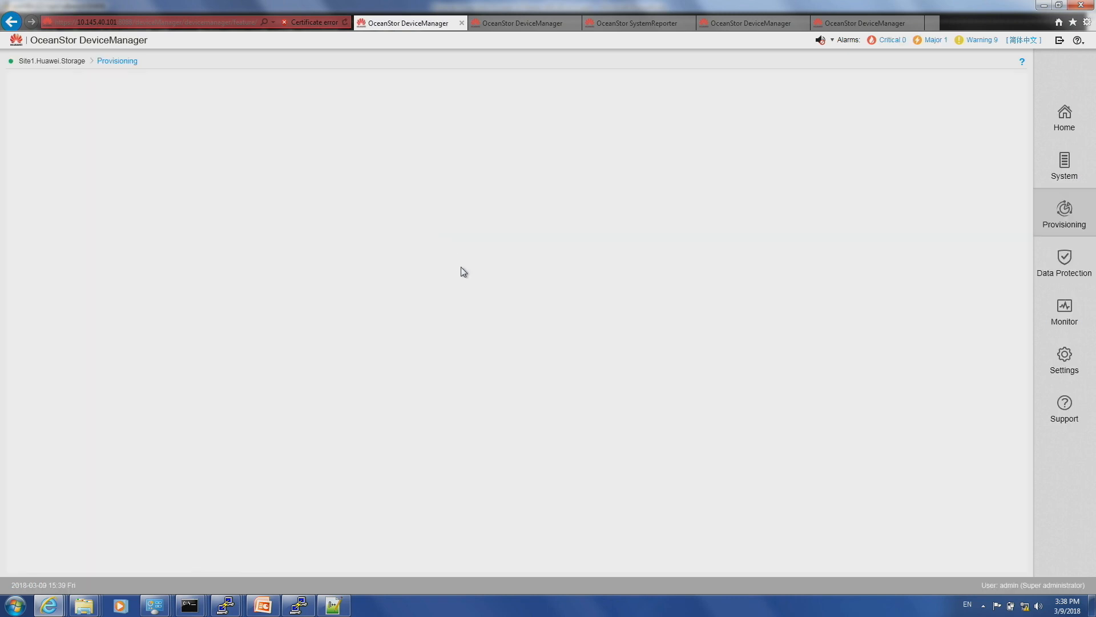
{"action": "left_click", "coordinate": [179, 234]}
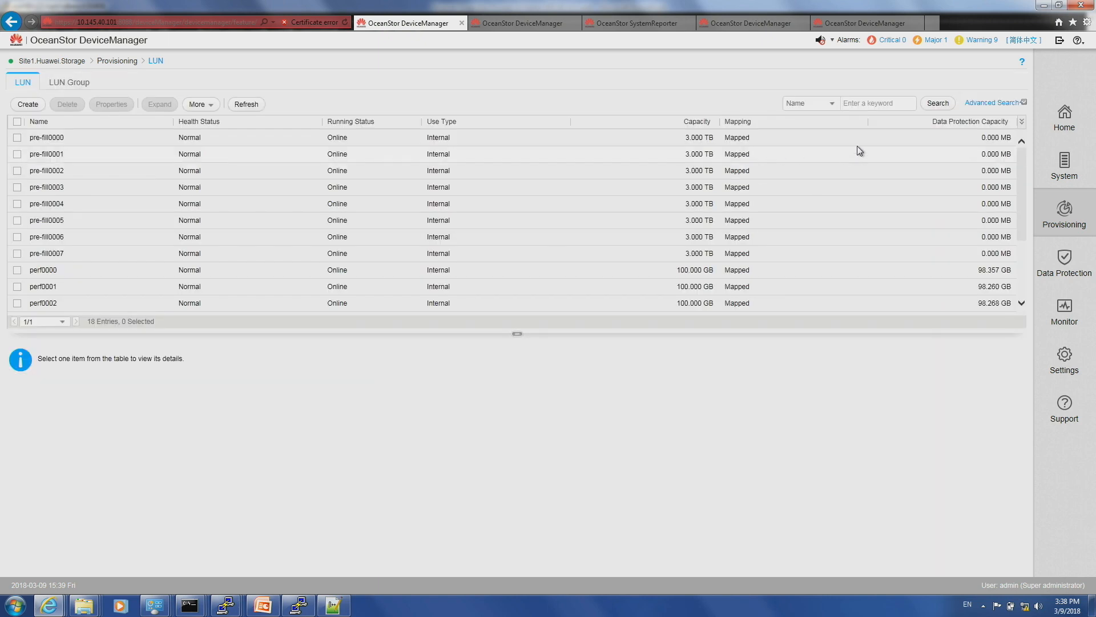
{"action": "left_click", "coordinate": [874, 102]}
{"action": "type", "text": "perf"}
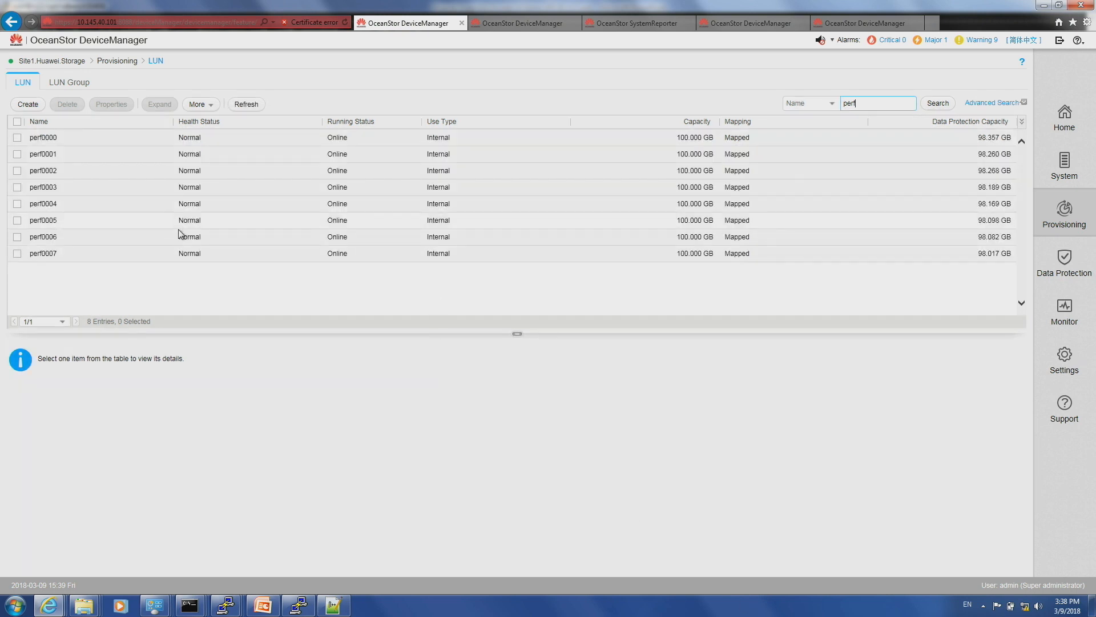
{"action": "left_click", "coordinate": [297, 606]}
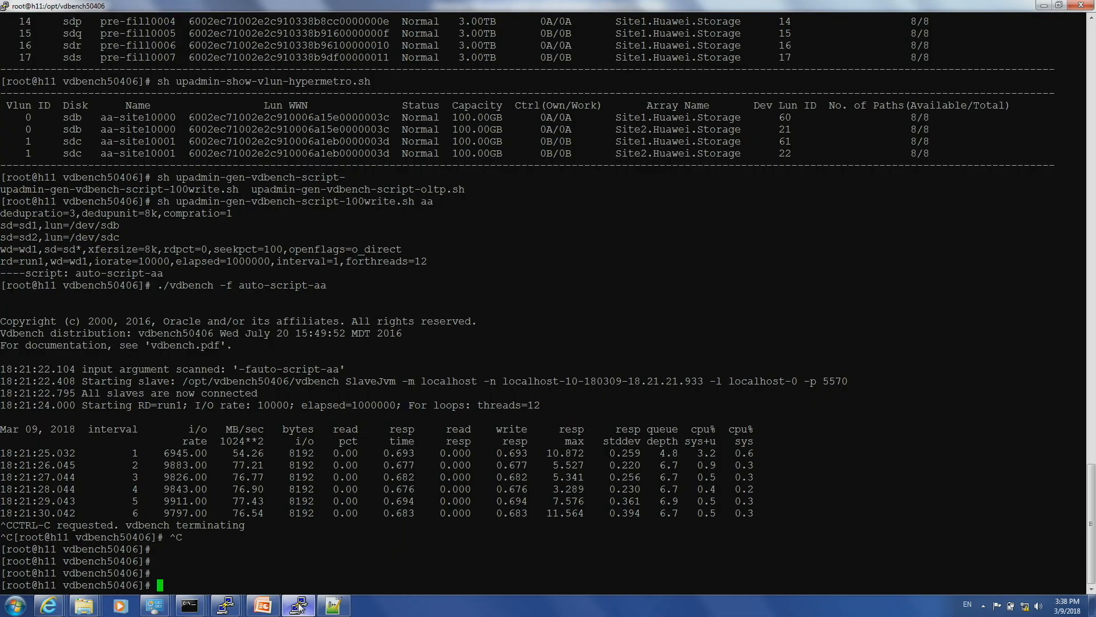
{"action": "left_click", "coordinate": [299, 606]}
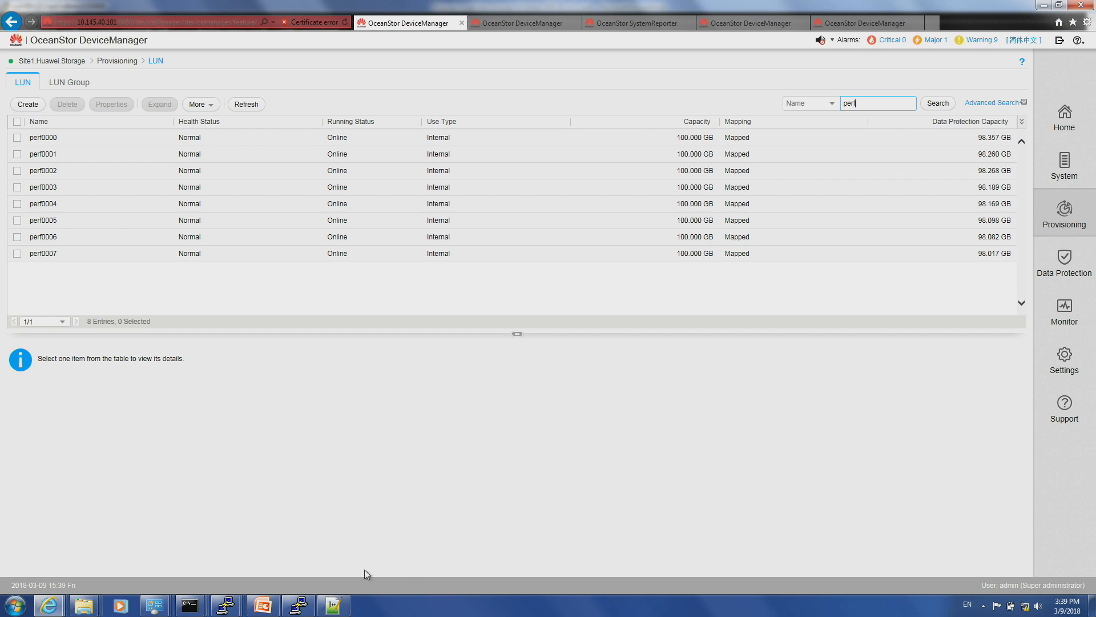
{"action": "left_click", "coordinate": [298, 605]}
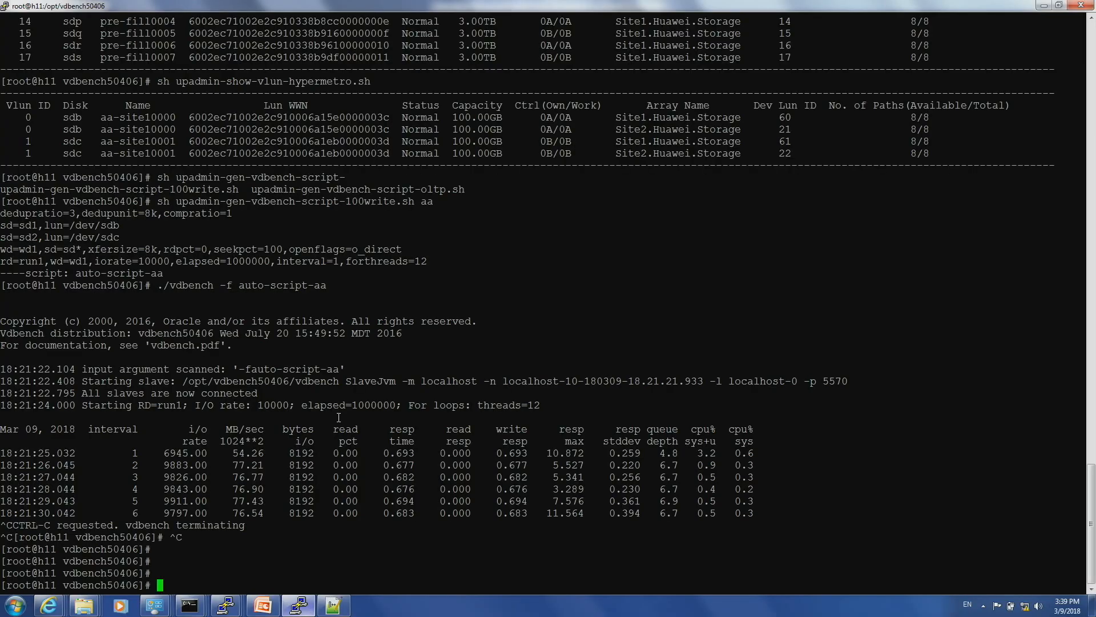
- In the h12 terminal session, run "sh upadmin-show-vlun-all.sh" and highlight the rows of LUNs perf0000 to perf0007
{"action": "mouse_move", "coordinate": [334, 605]}
{"action": "mouse_move", "coordinate": [225, 605]}
{"action": "left_click", "coordinate": [255, 566]}
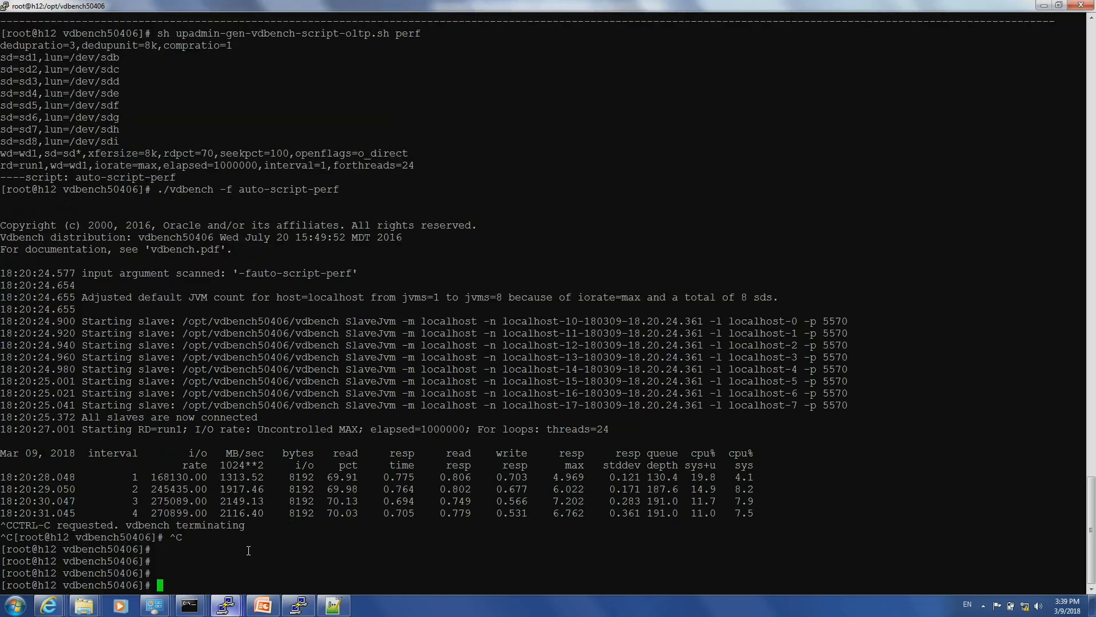
{"action": "key", "text": "Up"}
{"action": "key", "text": "Up"}
{"action": "key", "text": "Up"}
{"action": "key", "text": "Up"}
{"action": "key", "text": "Down"}
{"action": "key", "text": "Return"}
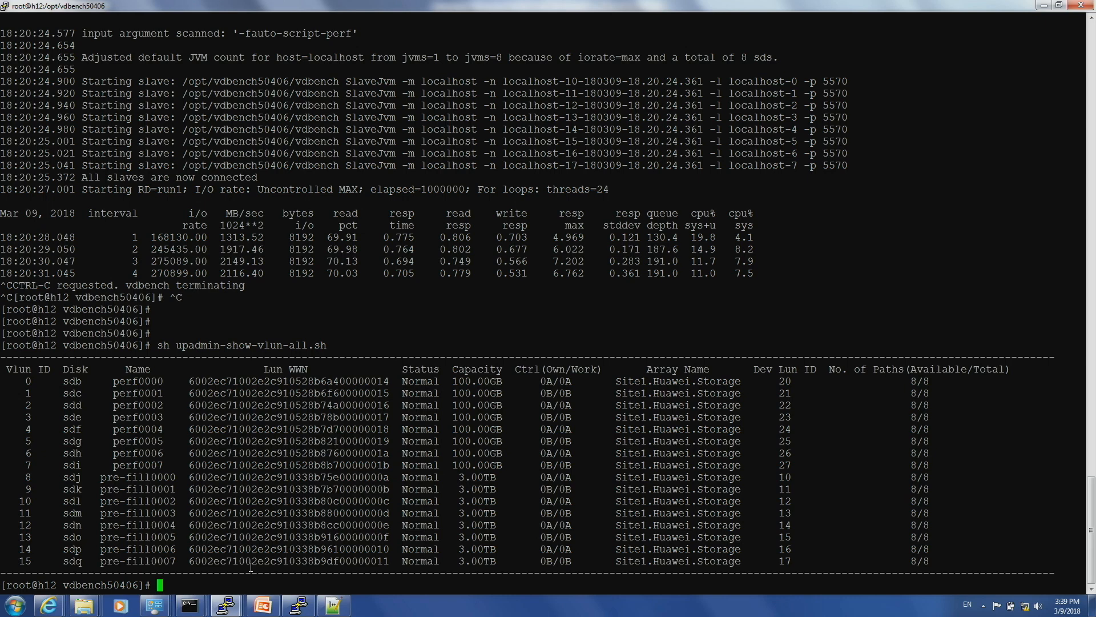
{"action": "left_click_drag", "start_coordinate": [20, 381], "coordinate": [424, 464]}
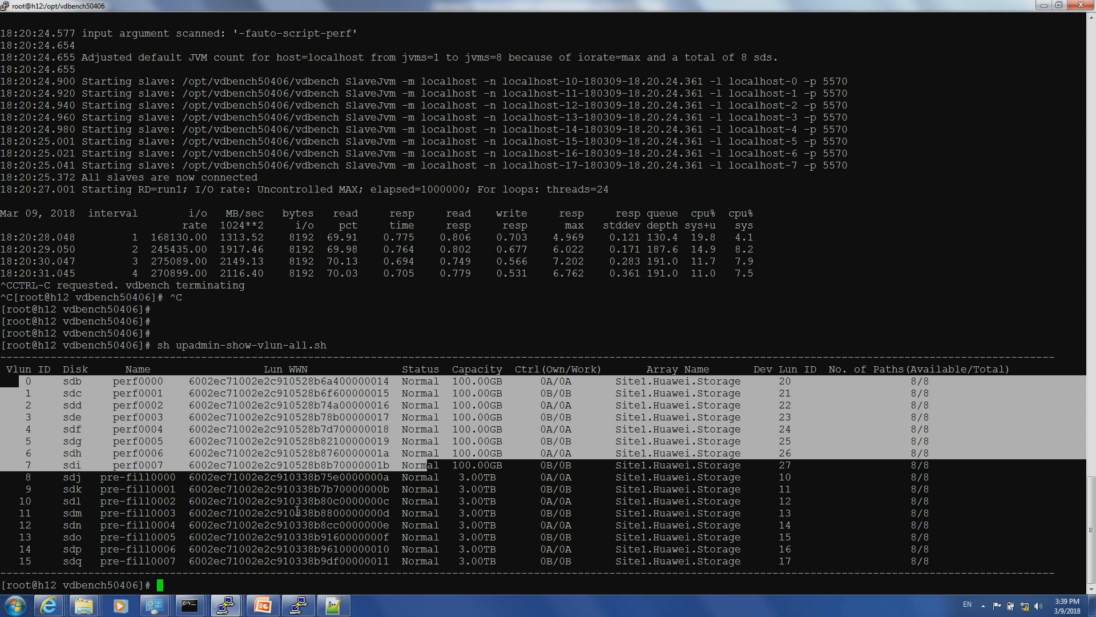
{"action": "key", "text": "Up"}
{"action": "key", "text": "Up"}
{"action": "key", "text": "Up"}
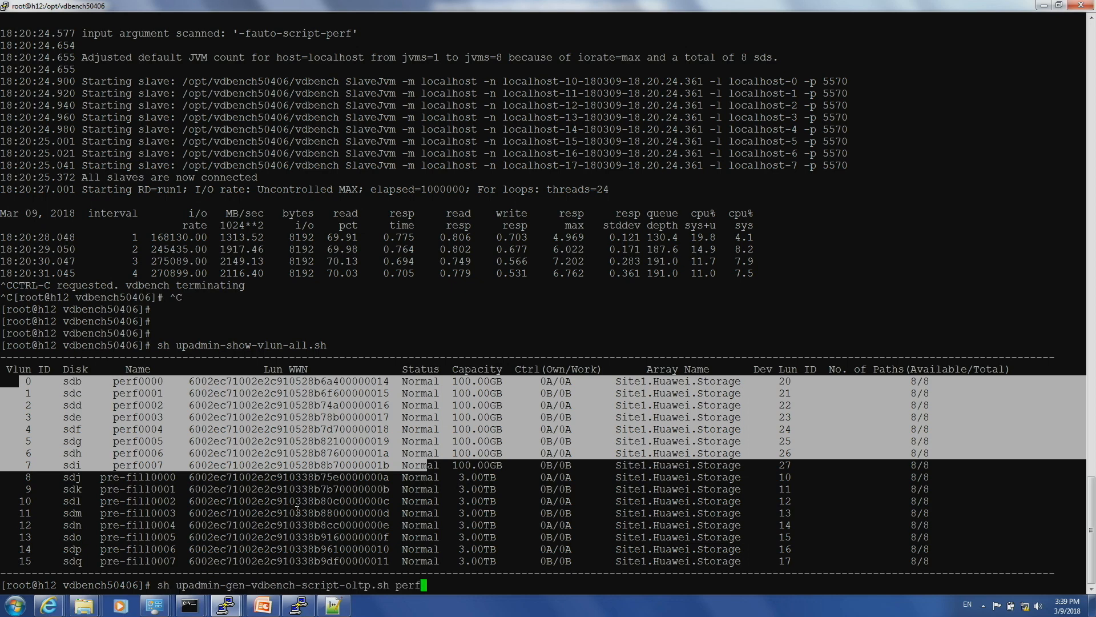
{"action": "key", "text": "Down"}
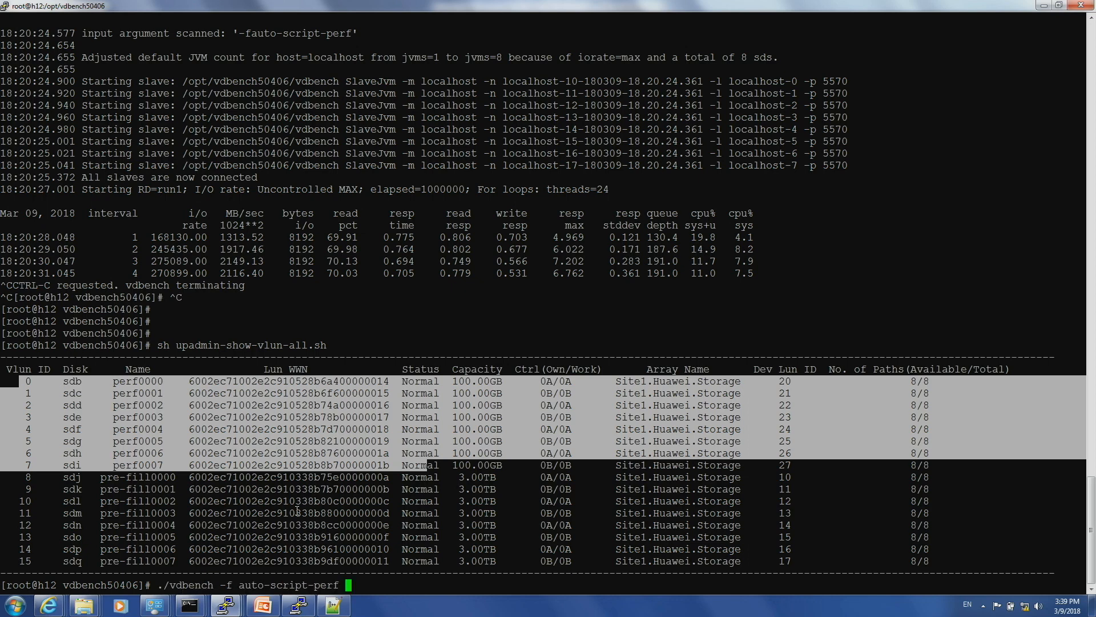
{"action": "key", "text": "ctrl+c"}
- Display the contents of the workload script with "cat auto-script-perf"
{"action": "type", "text": "cat a"}
{"action": "key", "text": "Tab"}
{"action": "type", "text": "perf"}
{"action": "key", "text": "Return"}
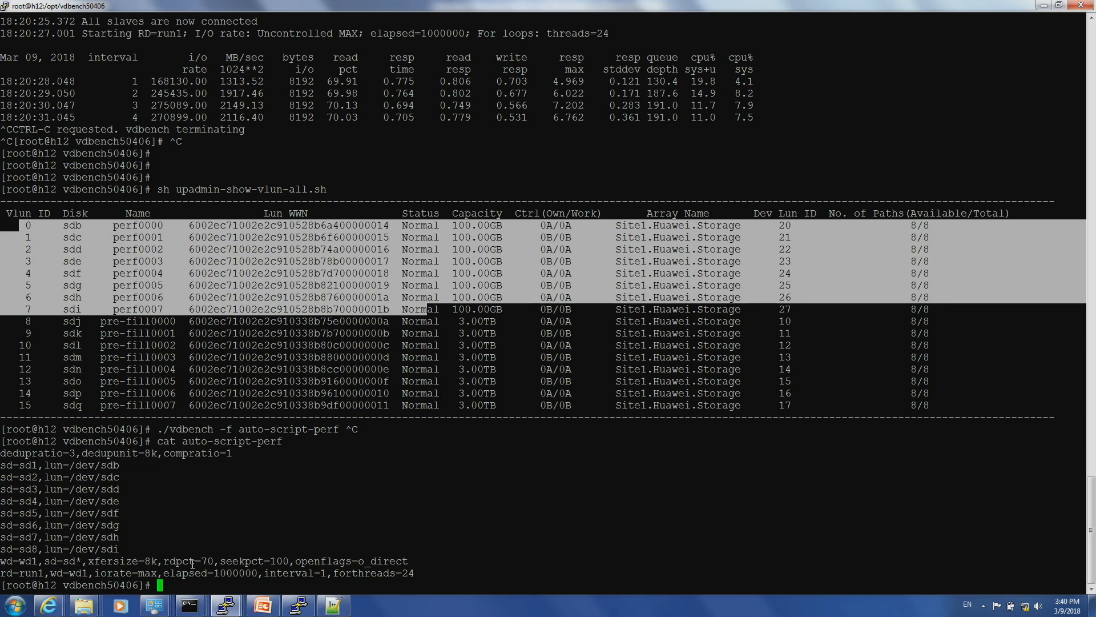
- Start the benchmark workload with "./vdbench -f auto-script-perf"
{"action": "type", "text": "./vdbench -f "}
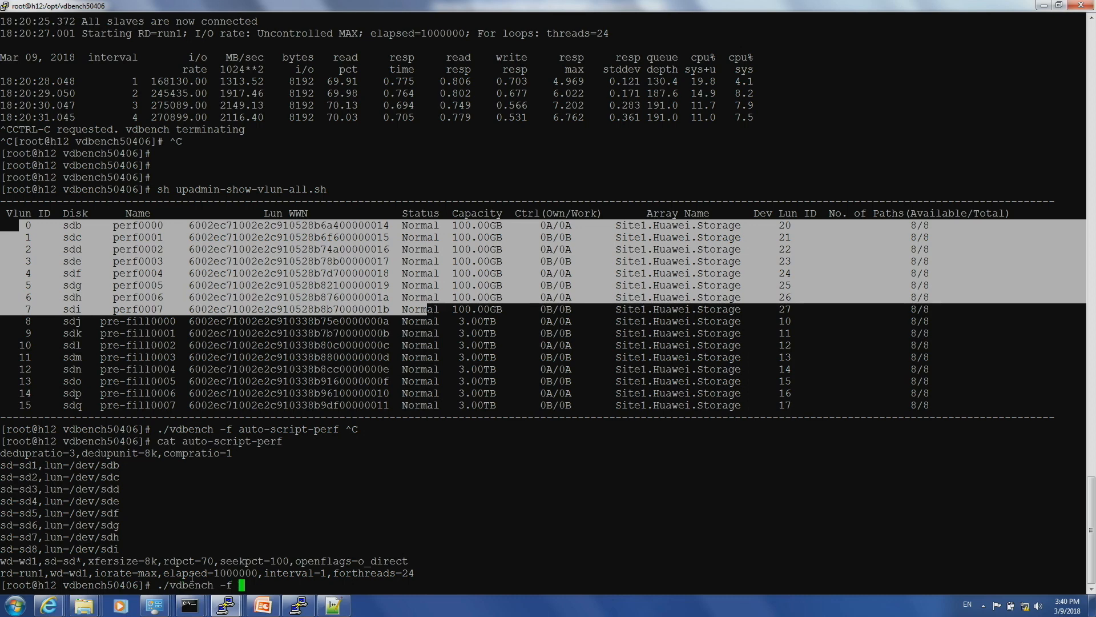
{"action": "type", "text": "auto-script-perf"}
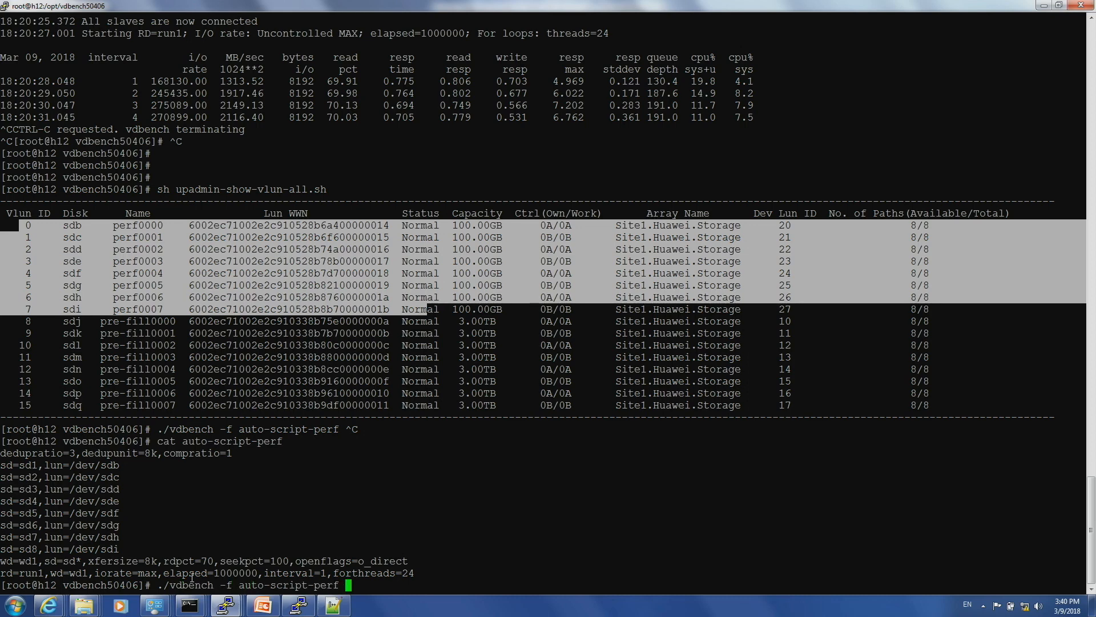
{"action": "key", "text": "Return"}
- Switch back to the Site1.Huawei.Storage DeviceManager and open its Monitor page
{"action": "mouse_move", "coordinate": [191, 599]}
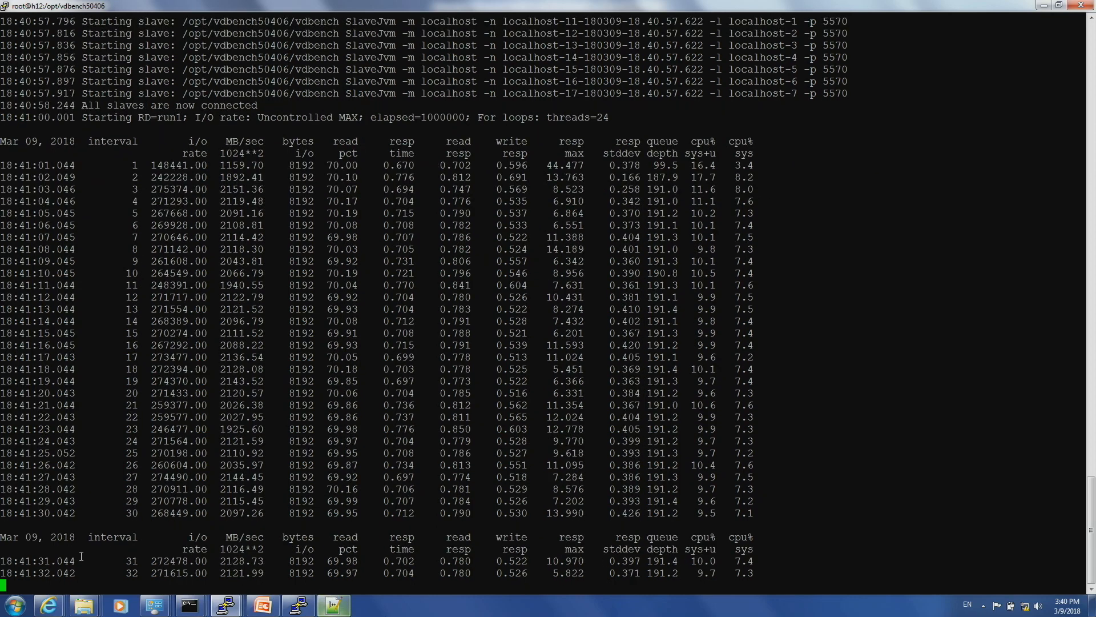
{"action": "left_click", "coordinate": [47, 610]}
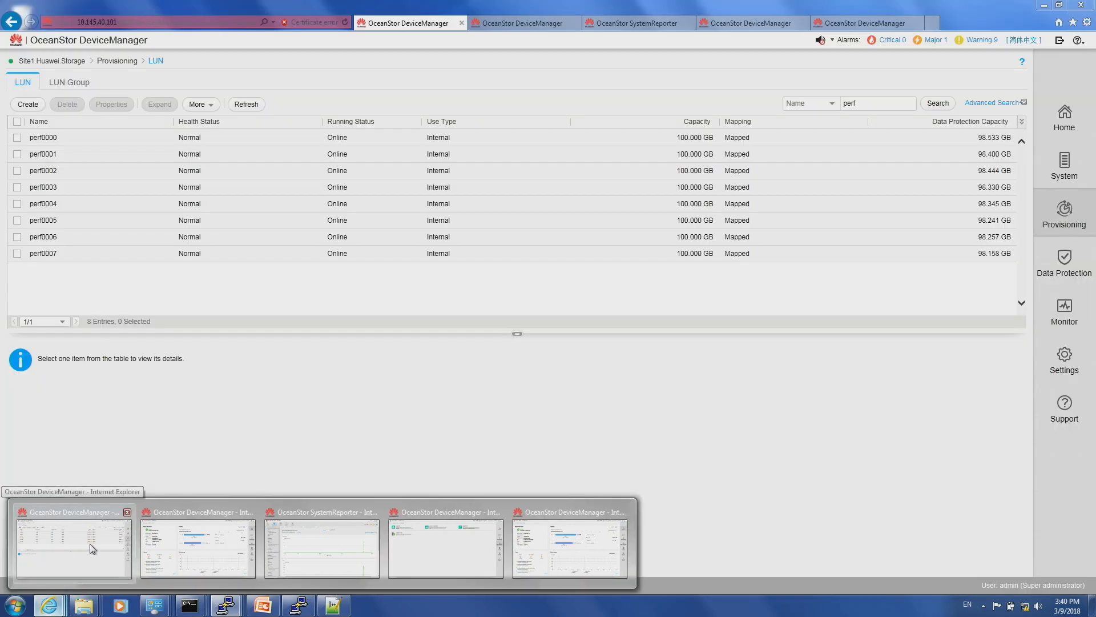
{"action": "left_click", "coordinate": [87, 547]}
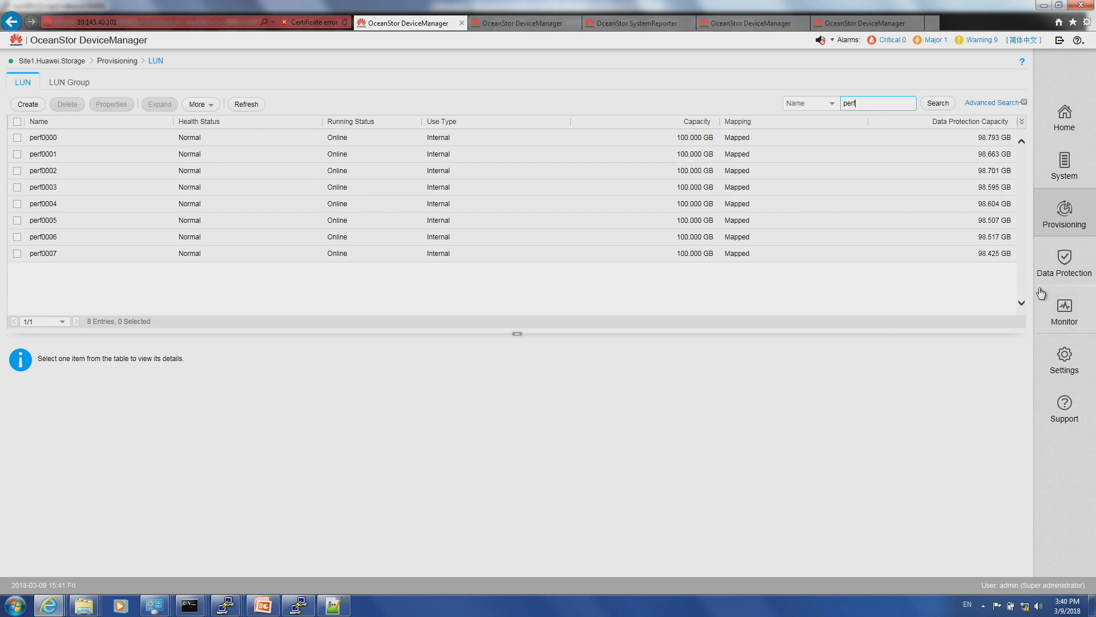
{"action": "left_click", "coordinate": [1057, 308]}
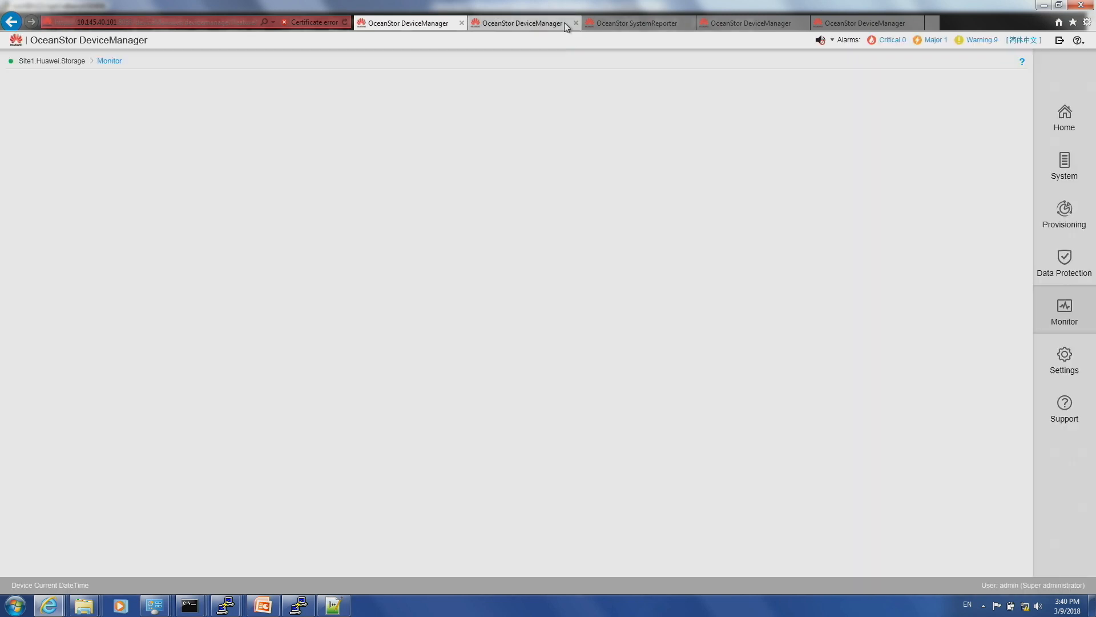
- In OceanStor SystemReporter, open the Site1.Huawei.Storage array's real-time charts and inspect its latest bandwidth and IOPS
{"action": "left_click", "coordinate": [591, 25]}
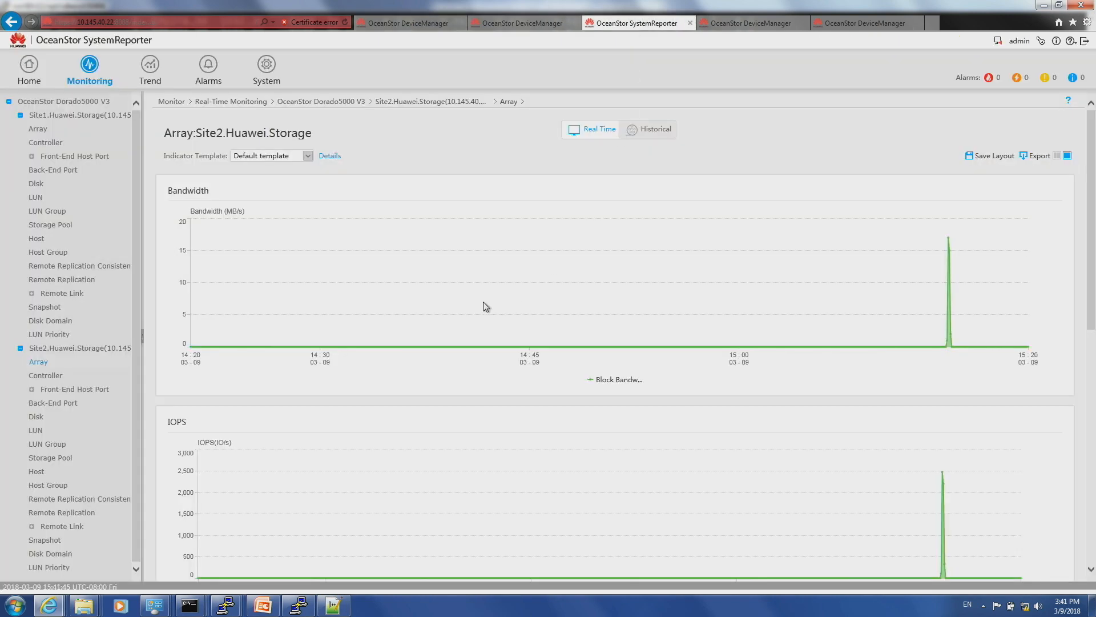
{"action": "left_click", "coordinate": [39, 130]}
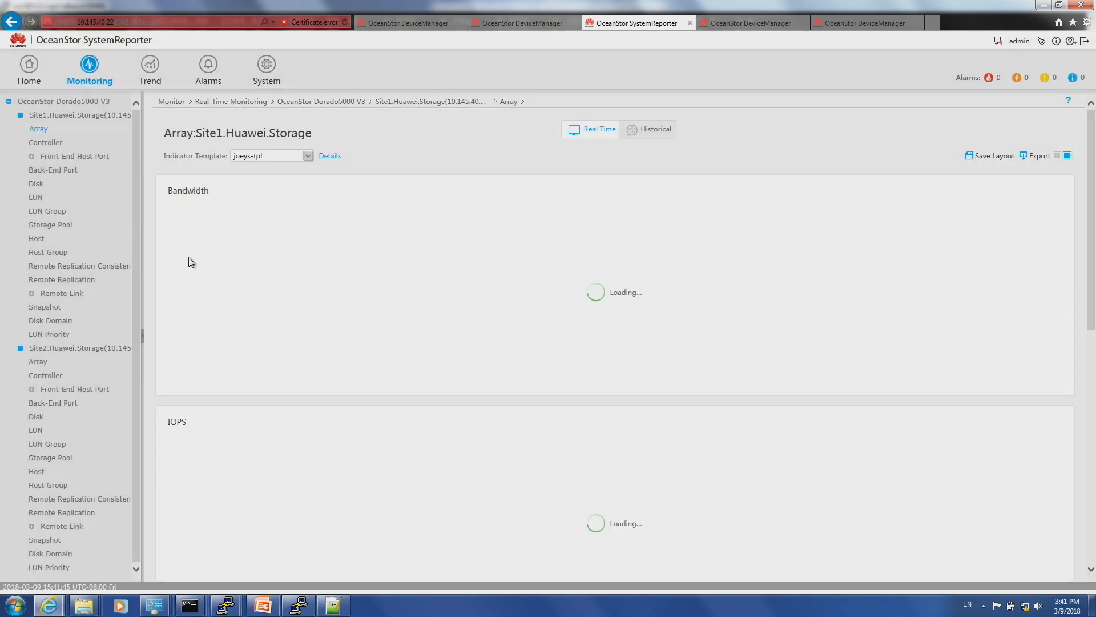
{"action": "mouse_move", "coordinate": [1031, 251]}
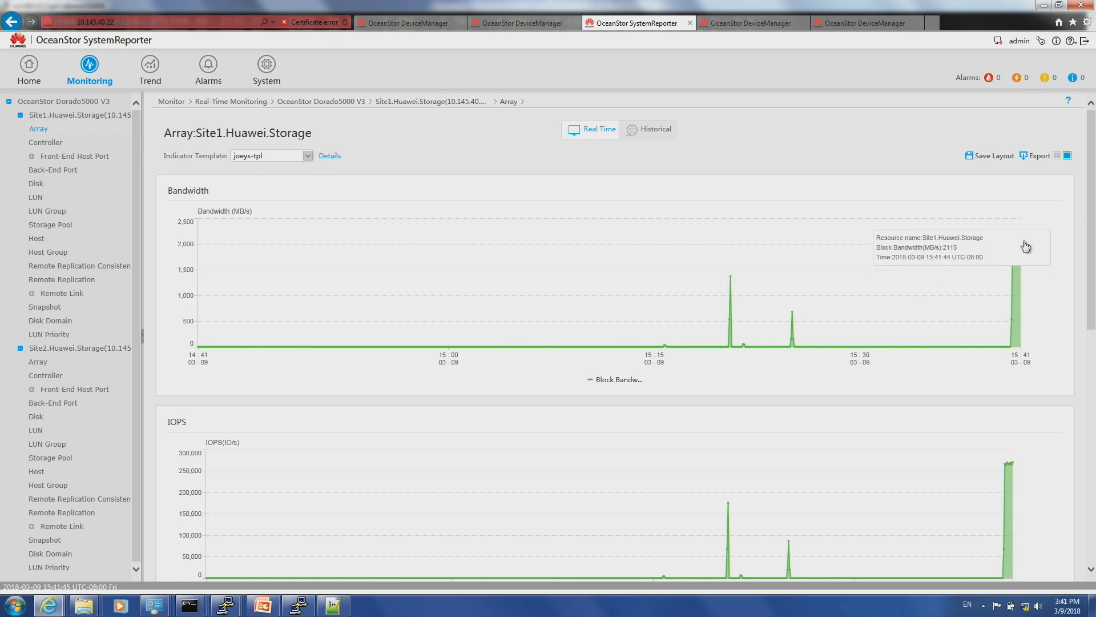
{"action": "scroll", "coordinate": [1027, 427], "scroll_direction": "down", "scroll_amount": 1}
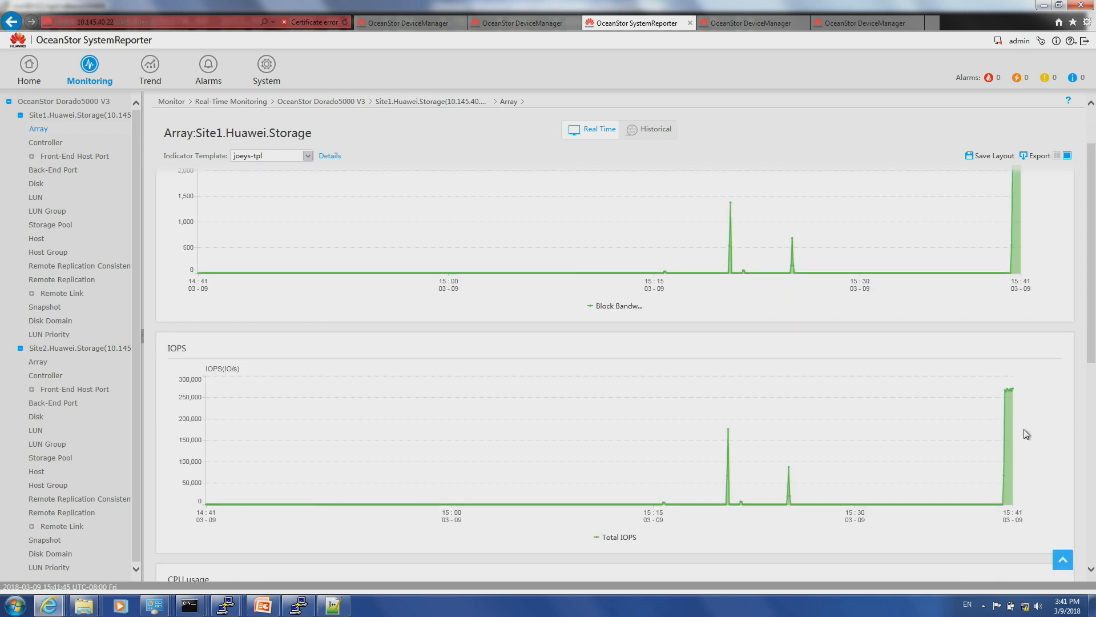
{"action": "mouse_move", "coordinate": [1014, 399]}
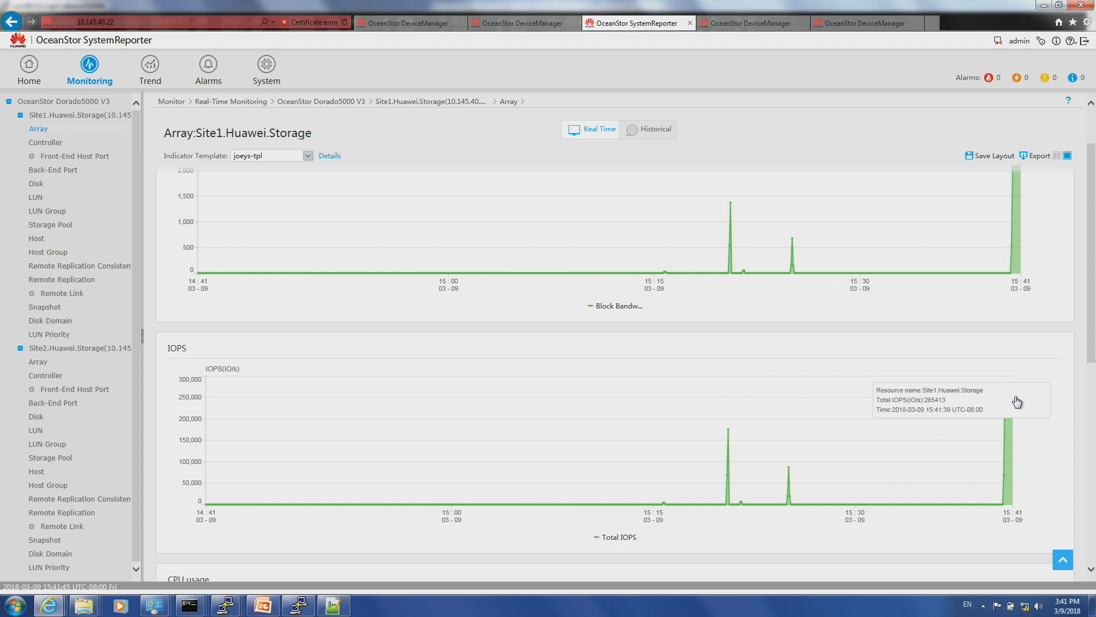
- Open Performance Monitoring in the Site1 DeviceManager, and view the Site2.Huawei.Storage home page
{"action": "left_click", "coordinate": [407, 23]}
{"action": "left_click", "coordinate": [161, 103]}
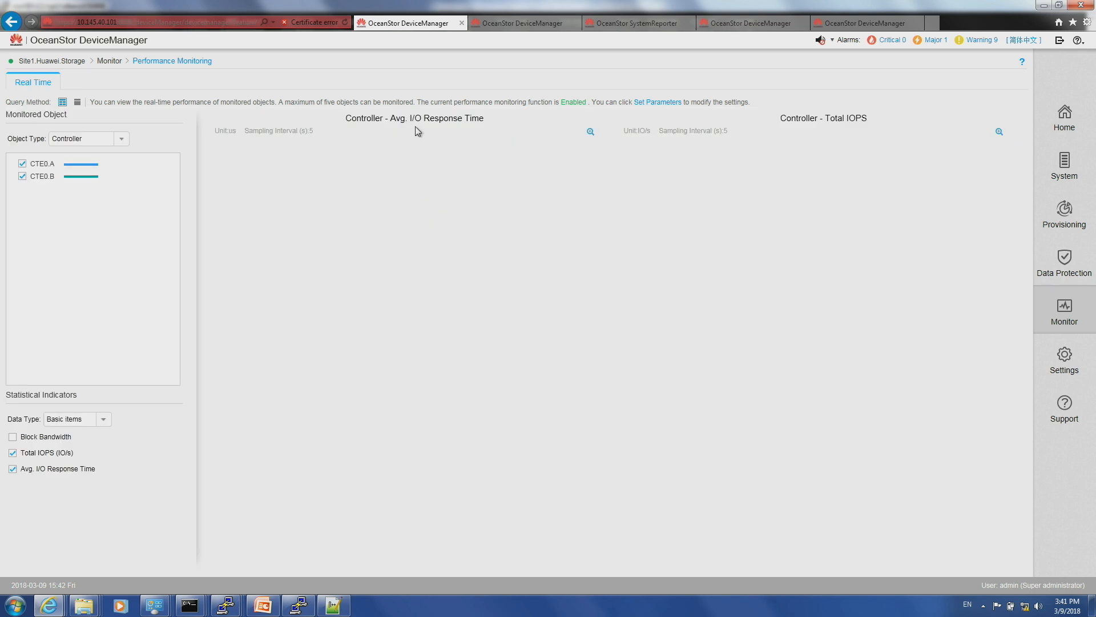
{"action": "left_click", "coordinate": [491, 22]}
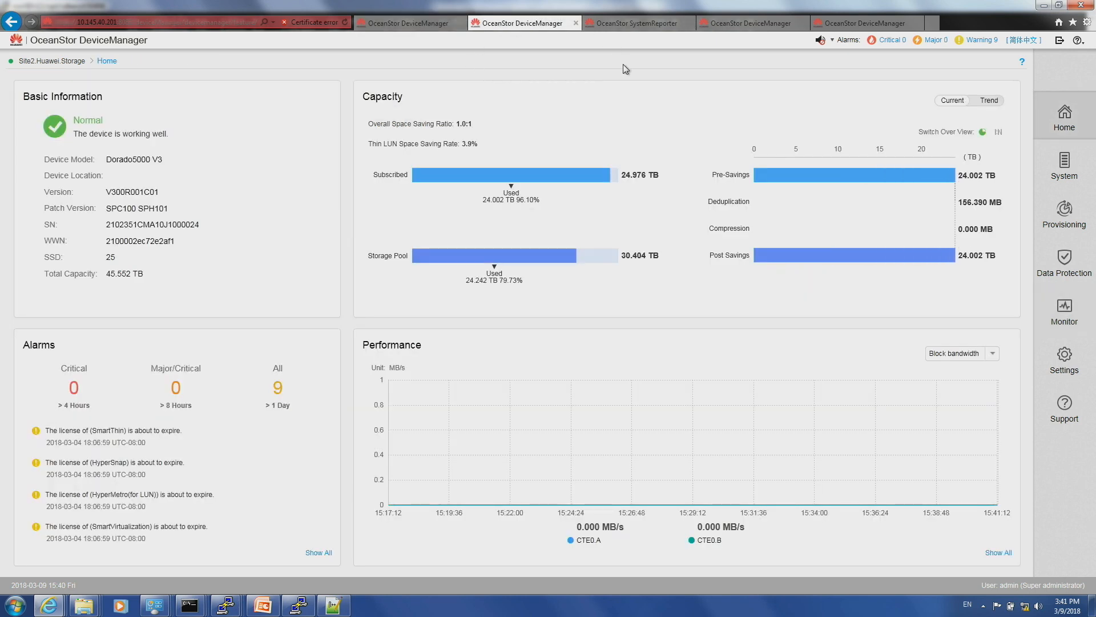
- Return to SystemReporter and examine the Site1 array's IOPS, bandwidth, CPU usage and I/O response time charts
{"action": "left_click", "coordinate": [632, 24]}
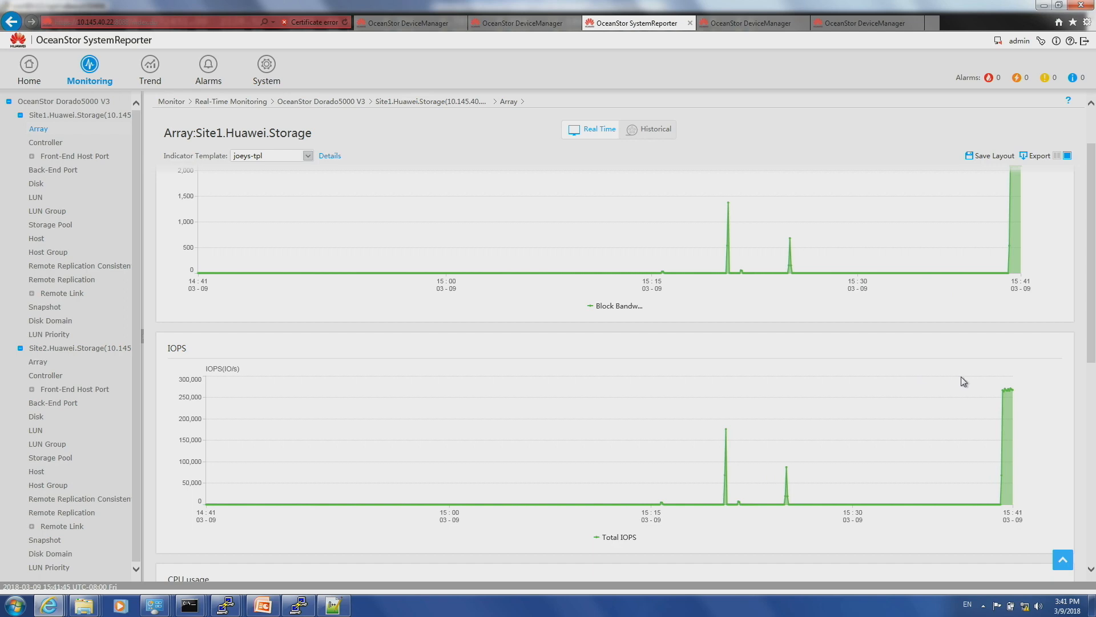
{"action": "mouse_move", "coordinate": [1016, 397]}
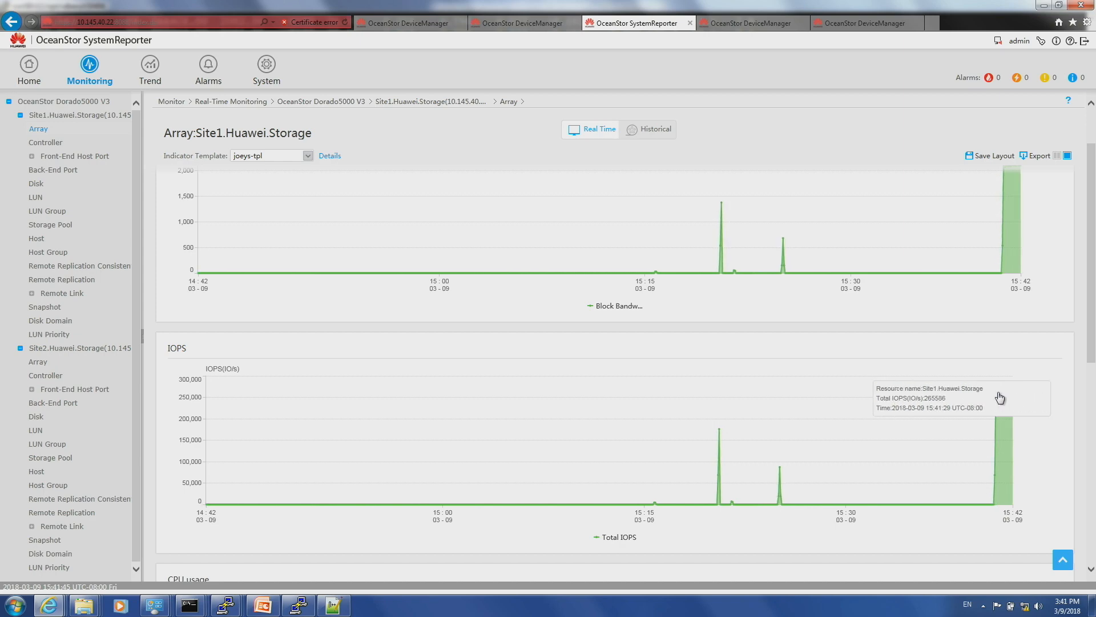
{"action": "scroll", "coordinate": [999, 394], "scroll_direction": "up", "scroll_amount": 2}
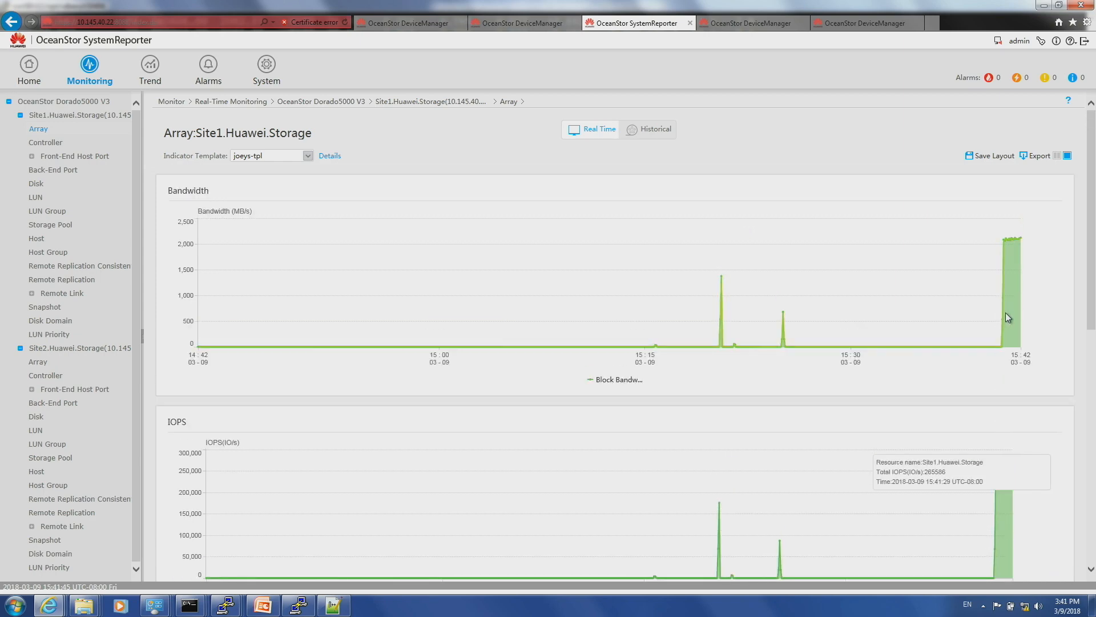
{"action": "scroll", "coordinate": [927, 409], "scroll_direction": "down", "scroll_amount": 10}
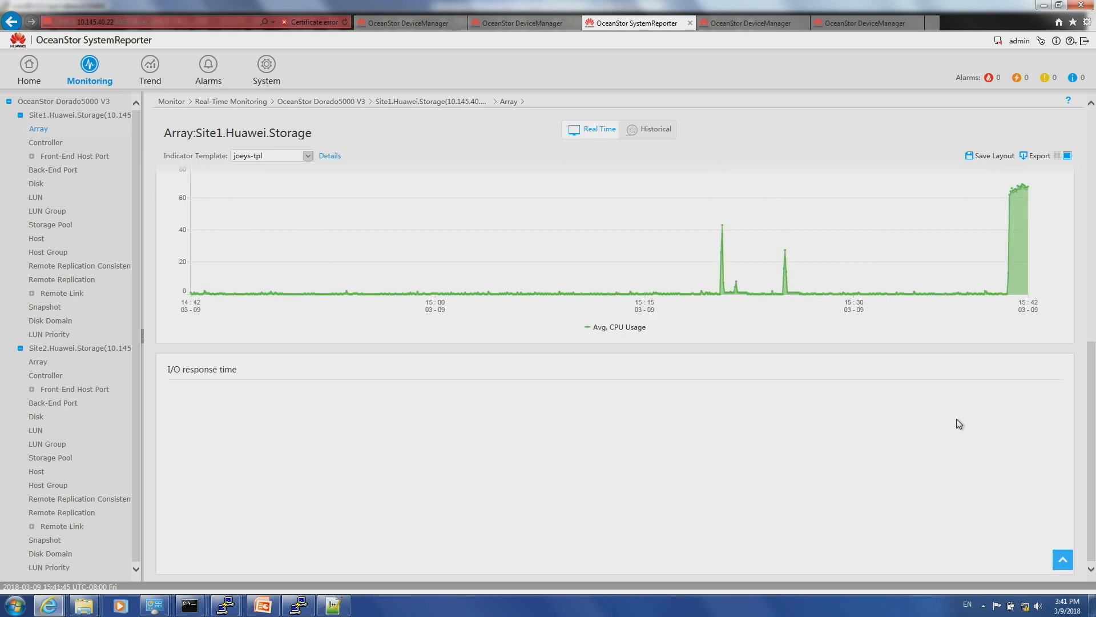
{"action": "mouse_move", "coordinate": [1014, 436]}
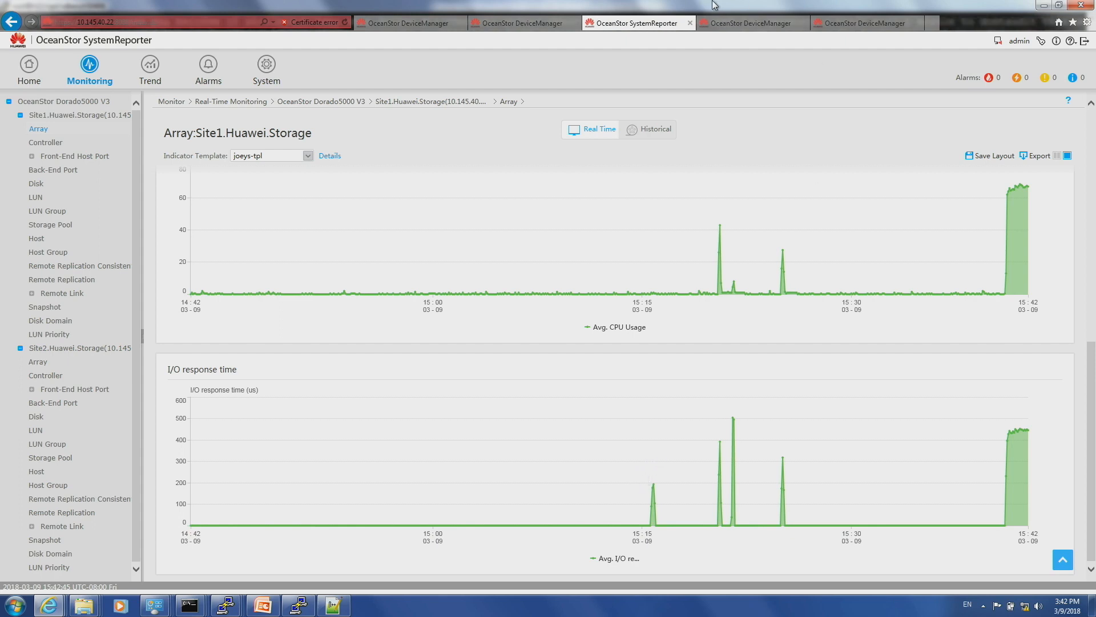
- Switch to the Site1.Huawei.Storage DeviceManager and open the snapshot list under Data Protection
{"action": "left_click", "coordinate": [417, 22]}
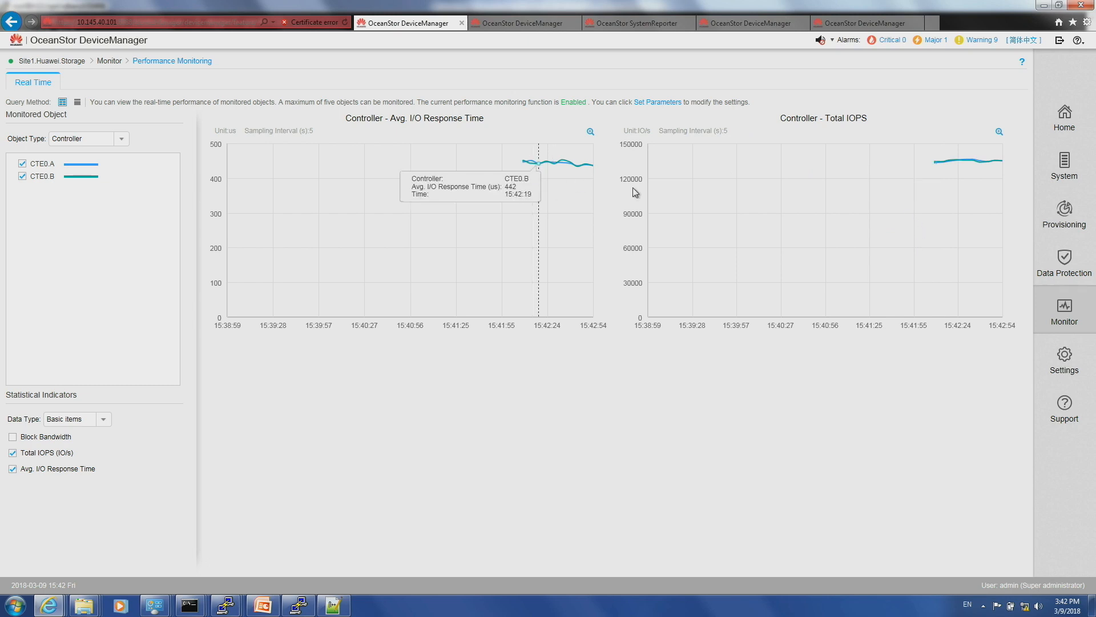
{"action": "left_click", "coordinate": [1055, 225]}
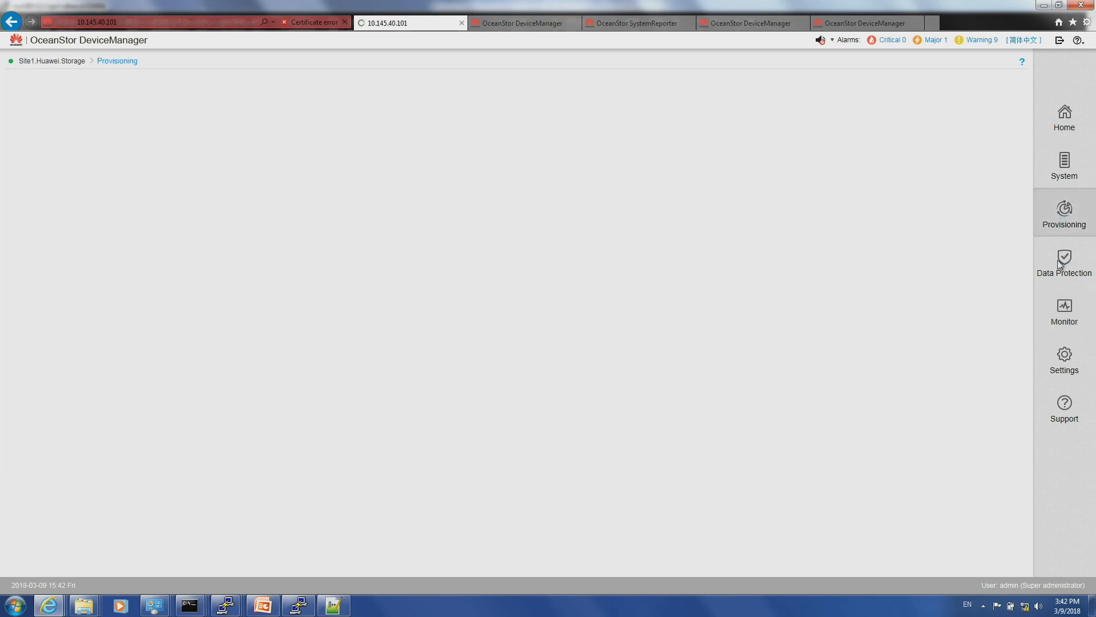
{"action": "left_click", "coordinate": [1059, 261]}
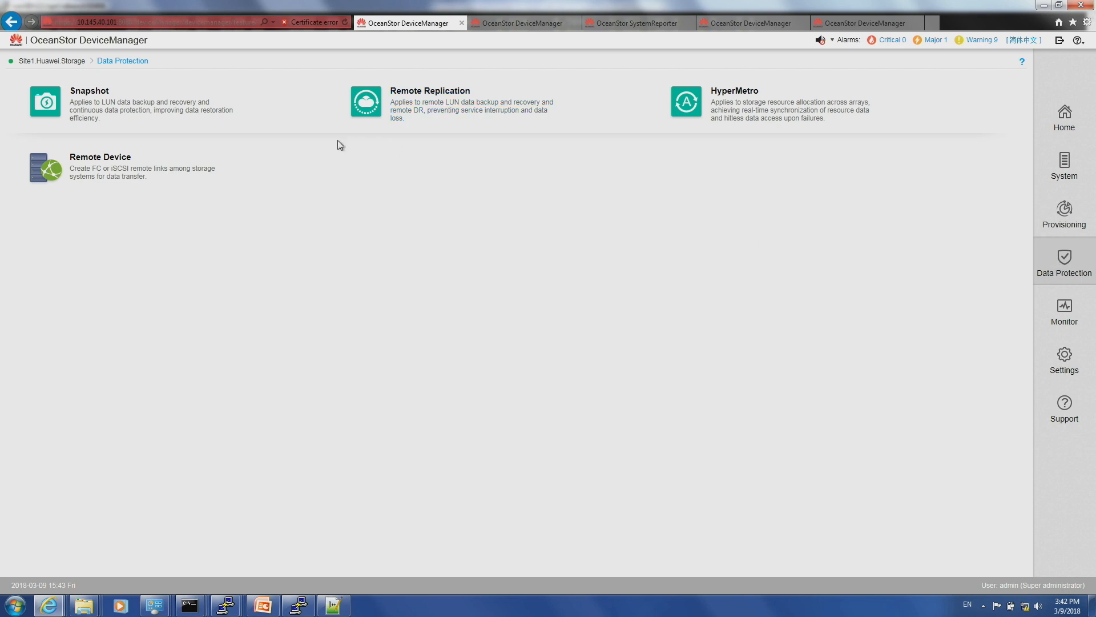
{"action": "left_click", "coordinate": [115, 94]}
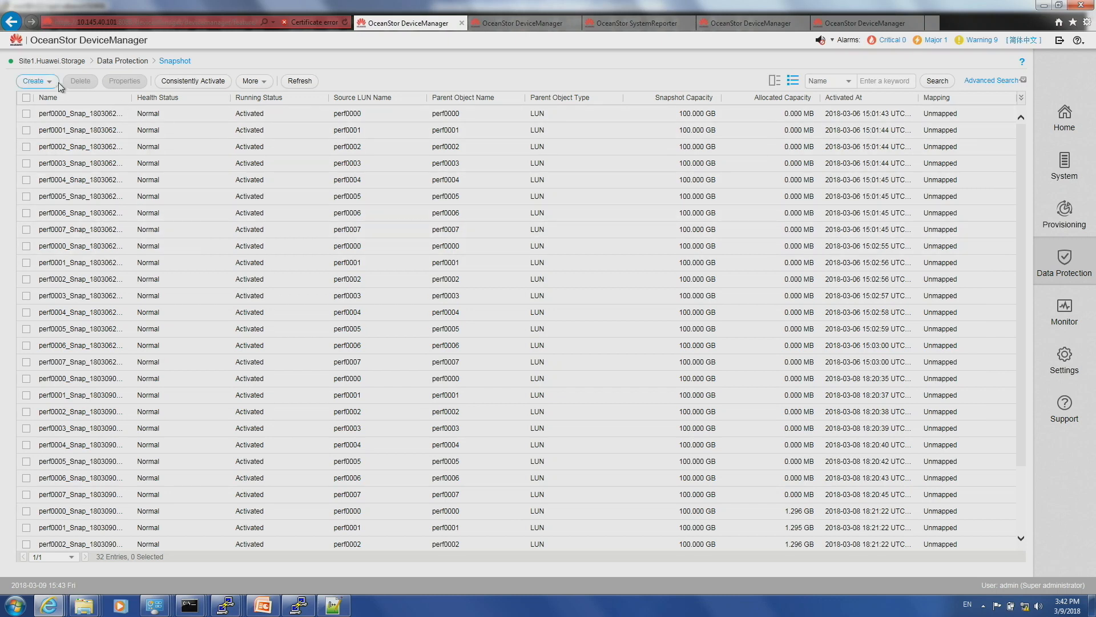
- Custom-create snapshots of the source LUNs matching "perf", selecting perf0000 through perf0007 with Consistently Activate enabled
{"action": "left_click", "coordinate": [41, 81]}
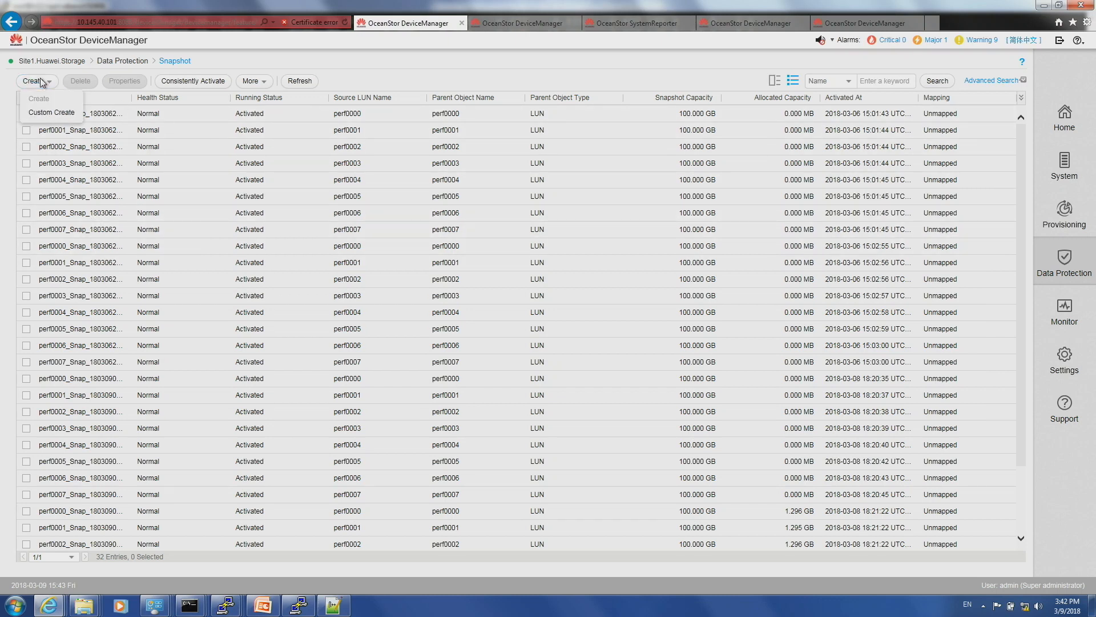
{"action": "left_click", "coordinate": [62, 113]}
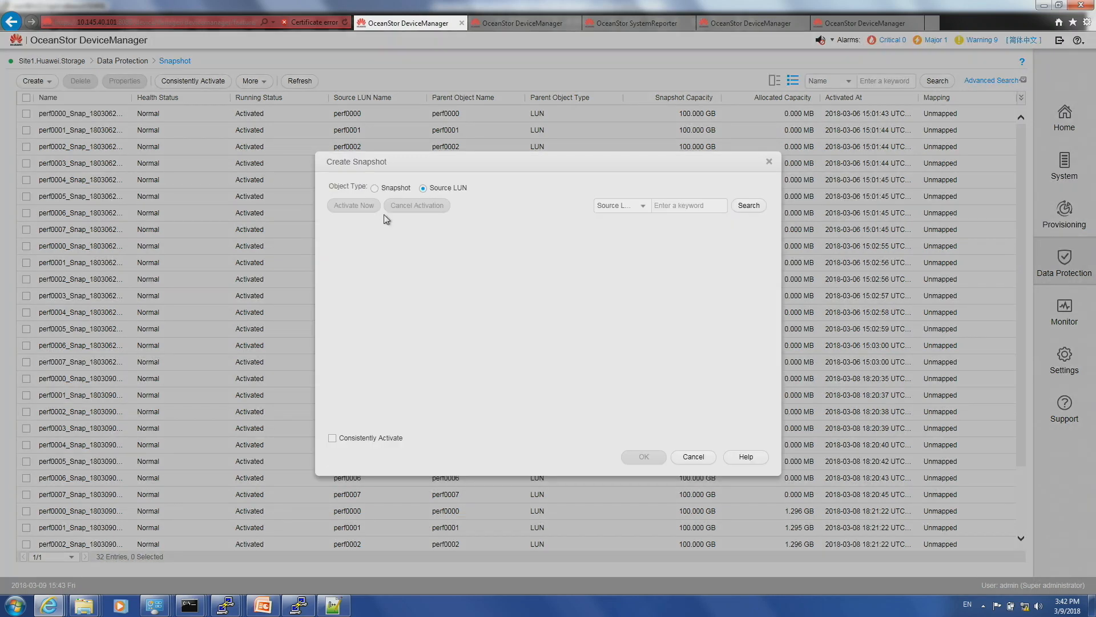
{"action": "left_click", "coordinate": [673, 209]}
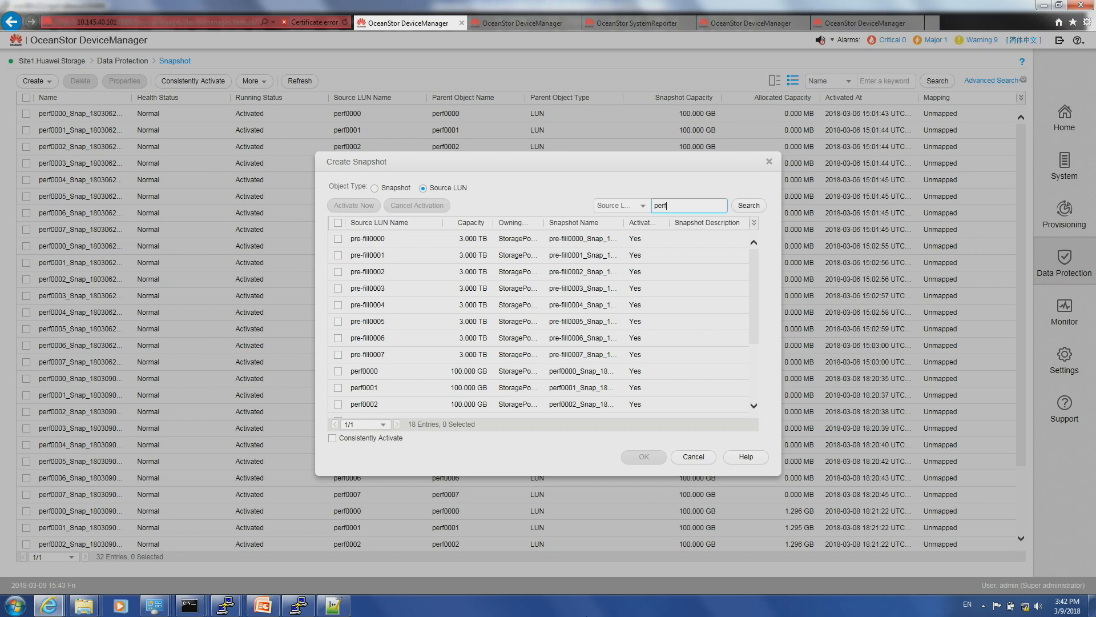
{"action": "key", "text": "Return"}
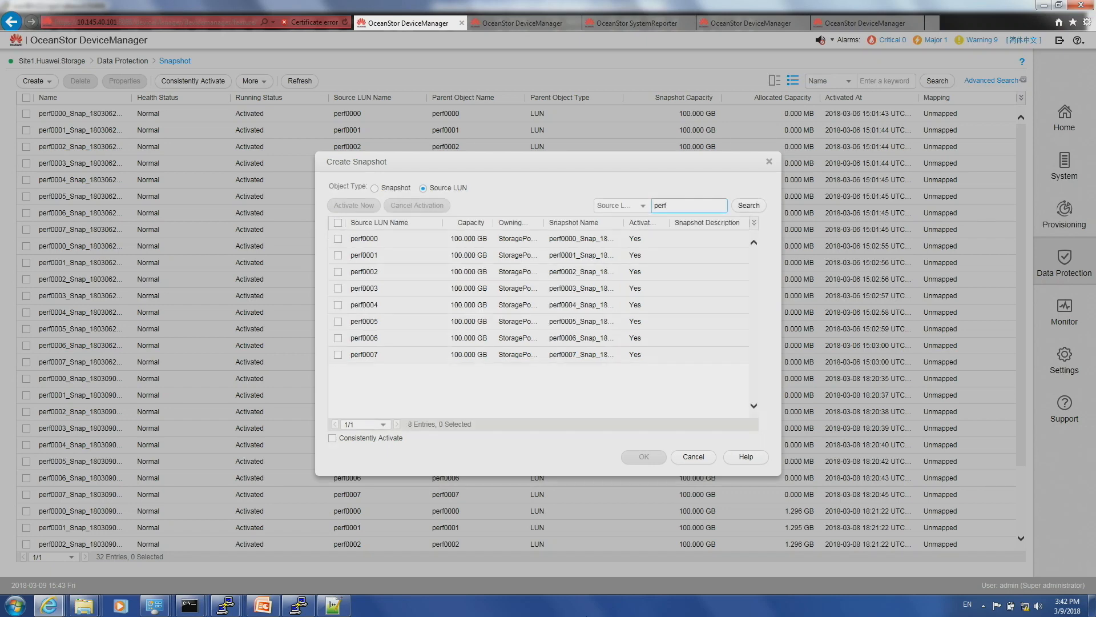
{"action": "left_click", "coordinate": [338, 223]}
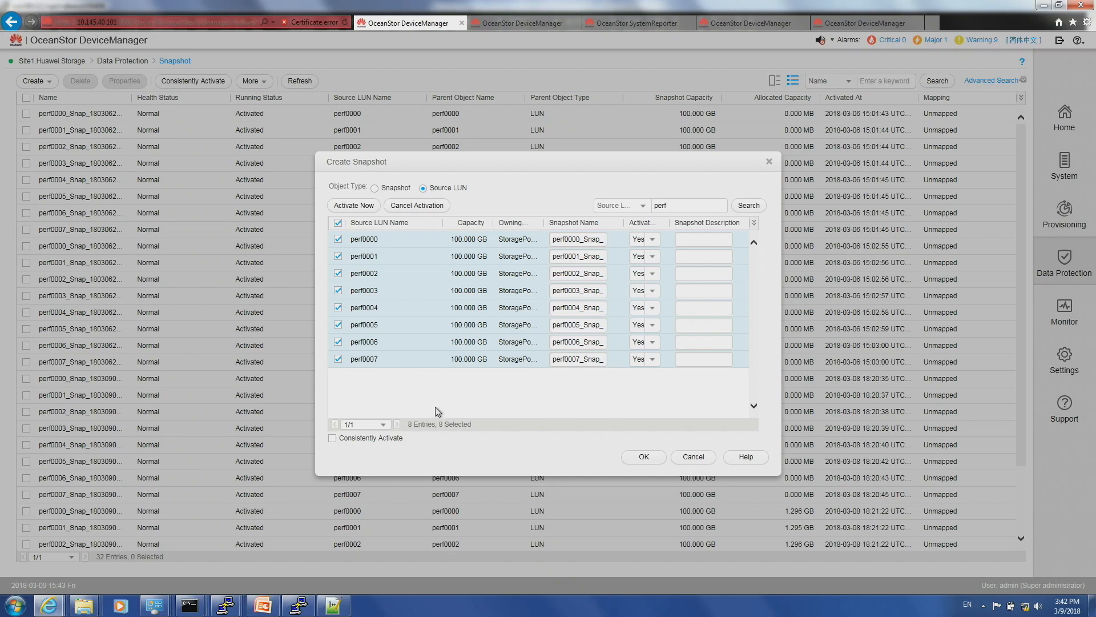
{"action": "left_click", "coordinate": [368, 440]}
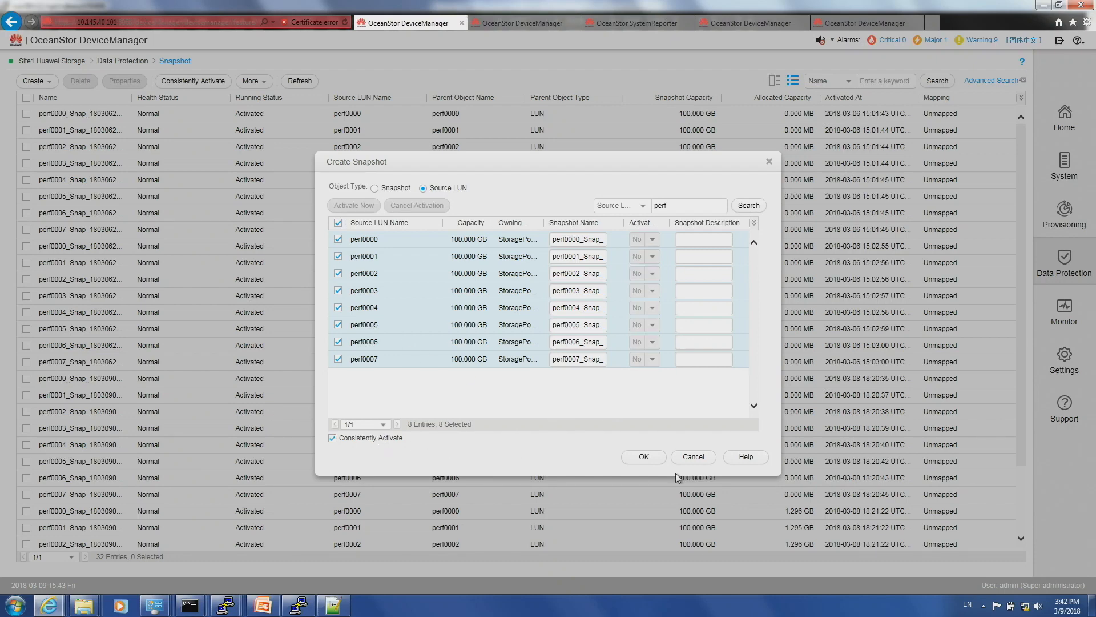
{"action": "left_click", "coordinate": [653, 457]}
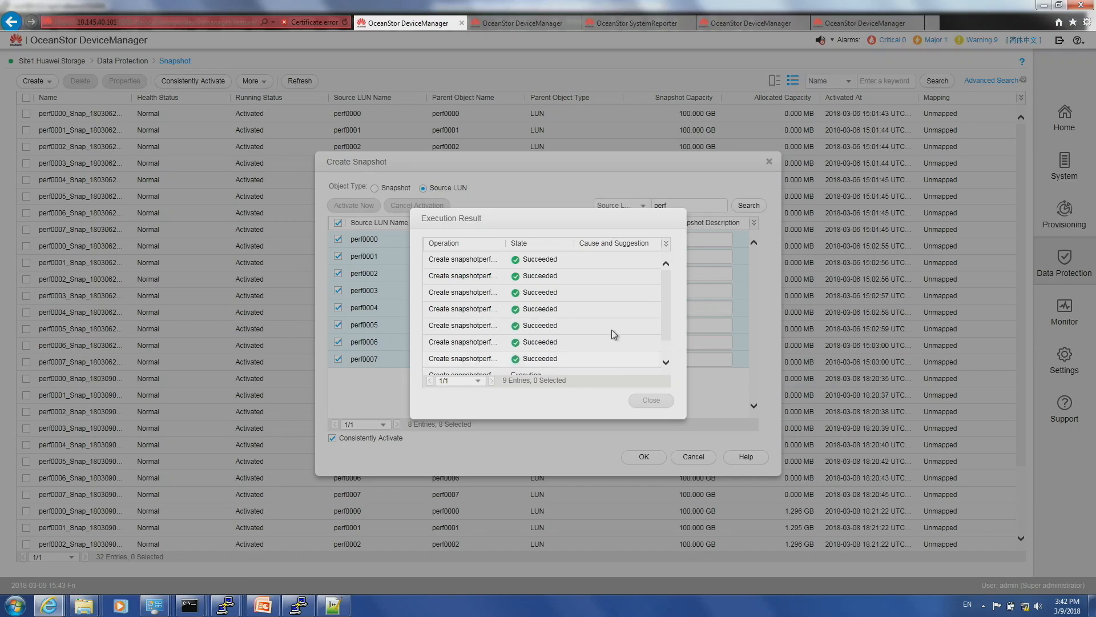
- In SystemReporter, check the Site1 array's CPU usage and I/O response time, and view the Site2 array's bandwidth and IOPS charts
{"action": "left_click", "coordinate": [625, 31]}
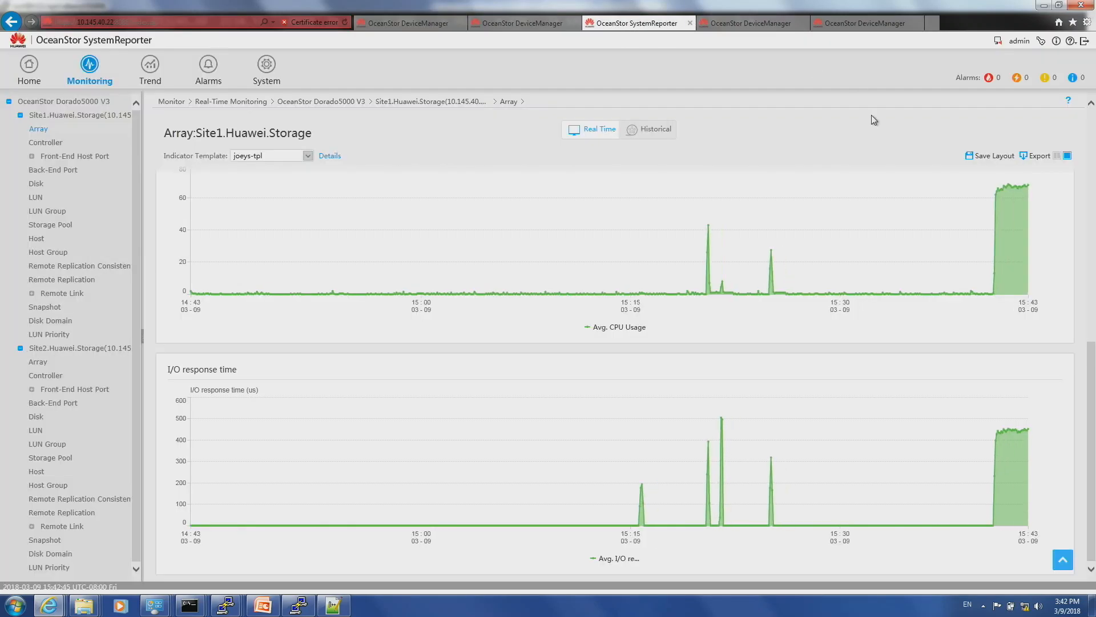
{"action": "mouse_move", "coordinate": [1010, 282]}
{"action": "mouse_move", "coordinate": [1012, 433]}
{"action": "left_click", "coordinate": [38, 362]}
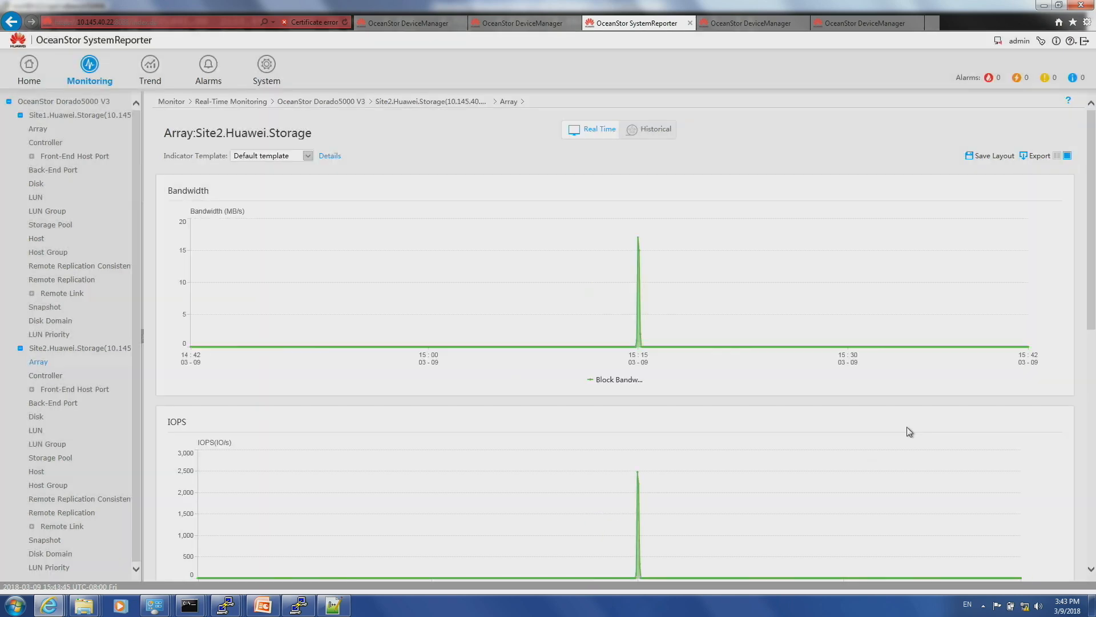
{"action": "scroll", "coordinate": [914, 430], "scroll_direction": "down", "scroll_amount": 3}
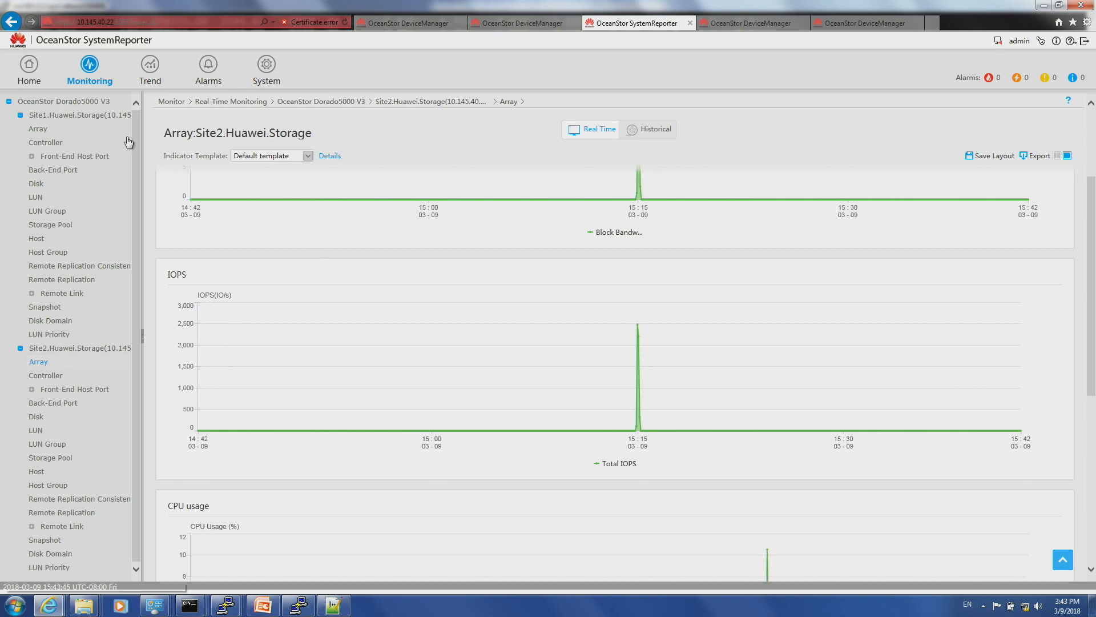
- Reopen the Site1 array's real-time charts and examine bandwidth, IOPS, CPU usage and I/O response time after the snapshot creation
{"action": "left_click", "coordinate": [49, 131]}
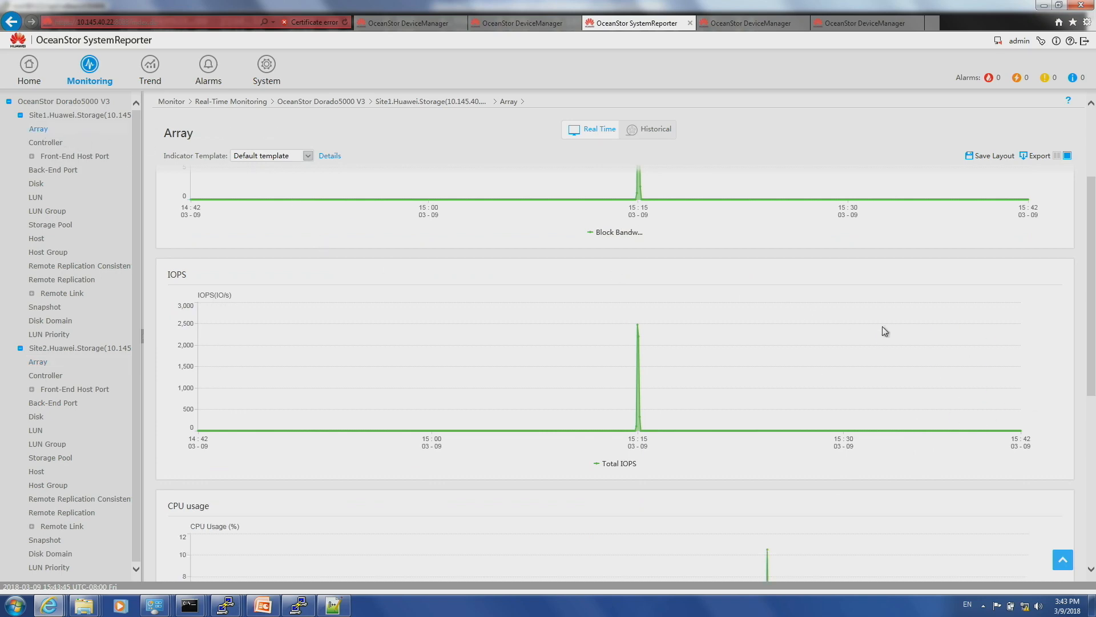
{"action": "scroll", "coordinate": [956, 354], "scroll_direction": "down", "scroll_amount": 2}
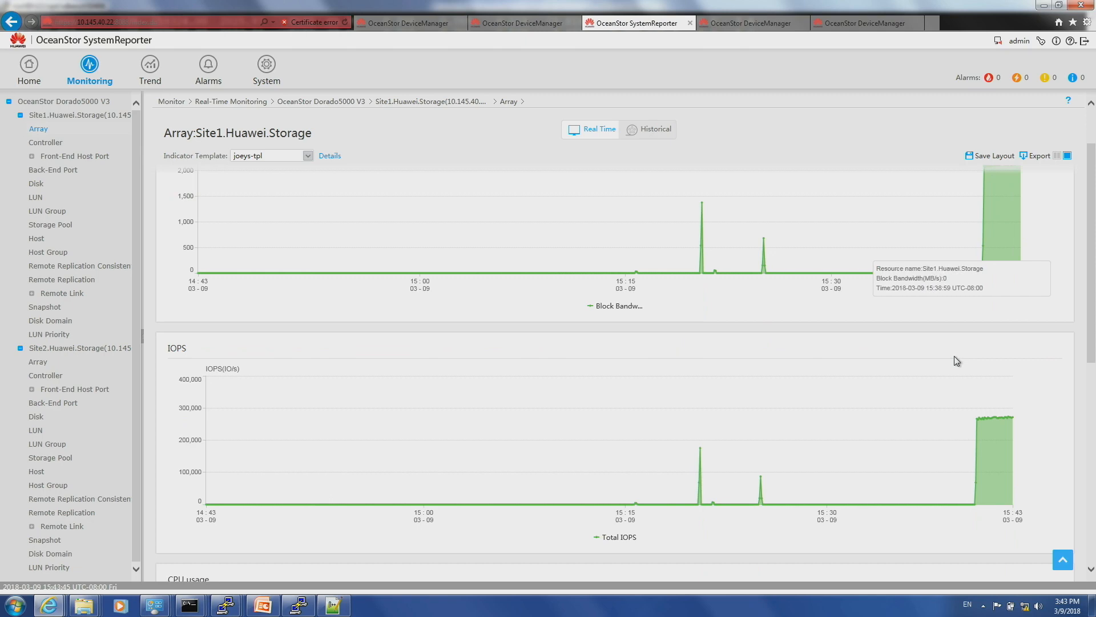
{"action": "scroll", "coordinate": [1012, 430], "scroll_direction": "down", "scroll_amount": 3}
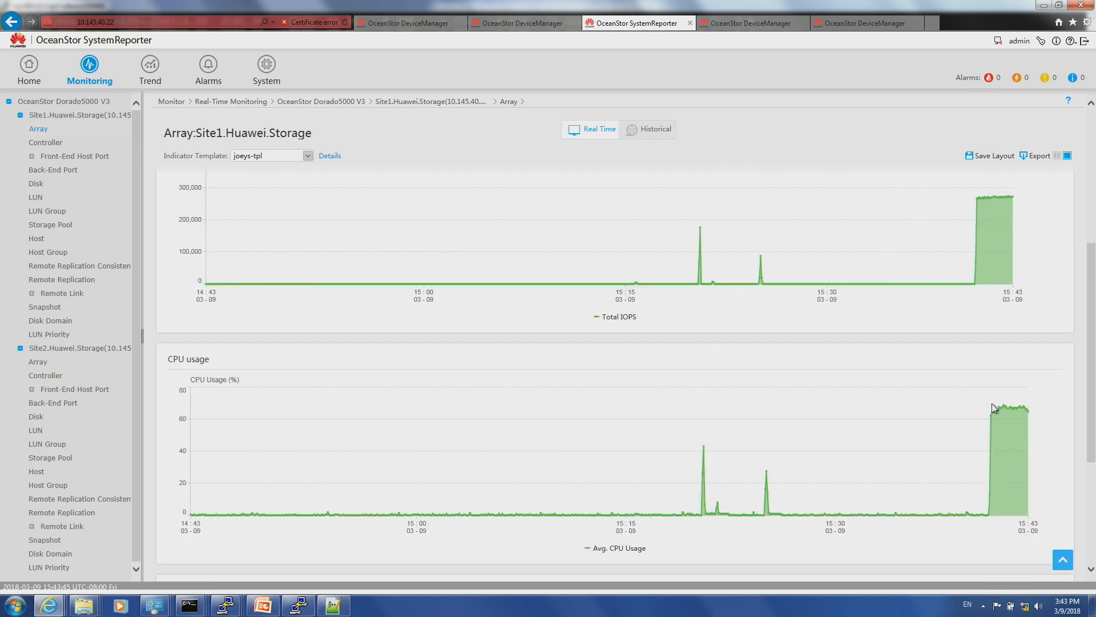
{"action": "scroll", "coordinate": [991, 394], "scroll_direction": "up", "scroll_amount": 3}
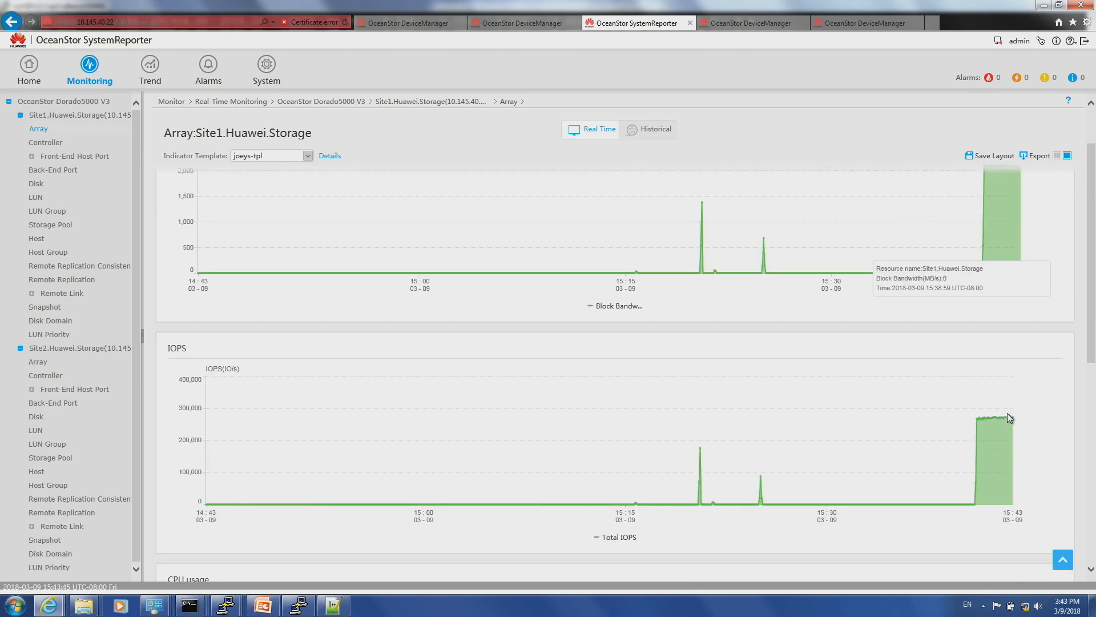
{"action": "scroll", "coordinate": [1005, 414], "scroll_direction": "up", "scroll_amount": 2}
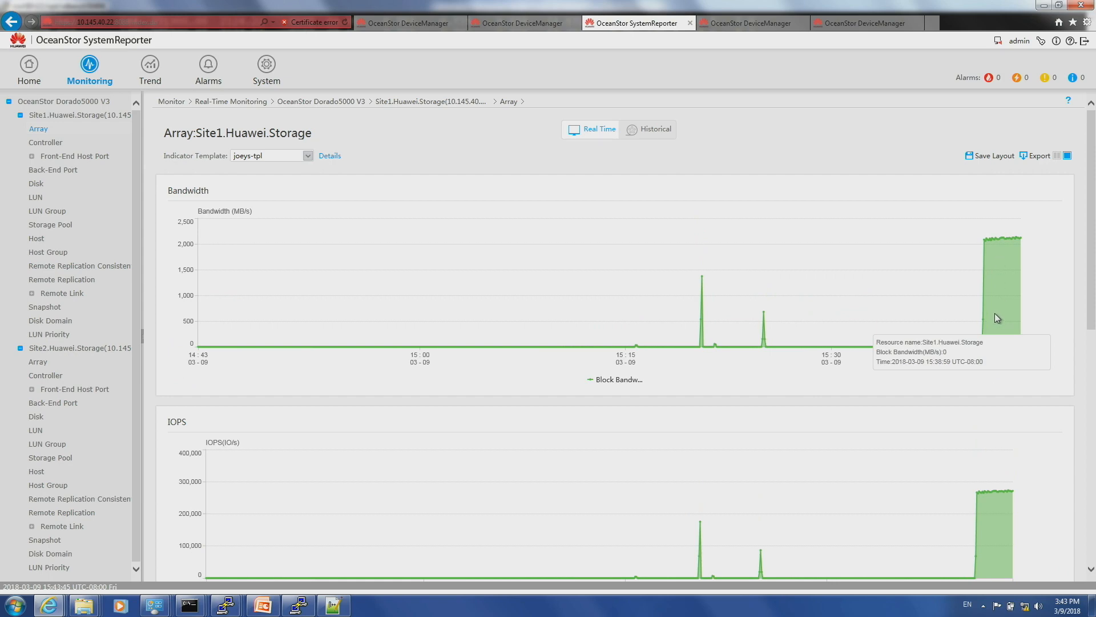
{"action": "scroll", "coordinate": [997, 328], "scroll_direction": "down", "scroll_amount": 7}
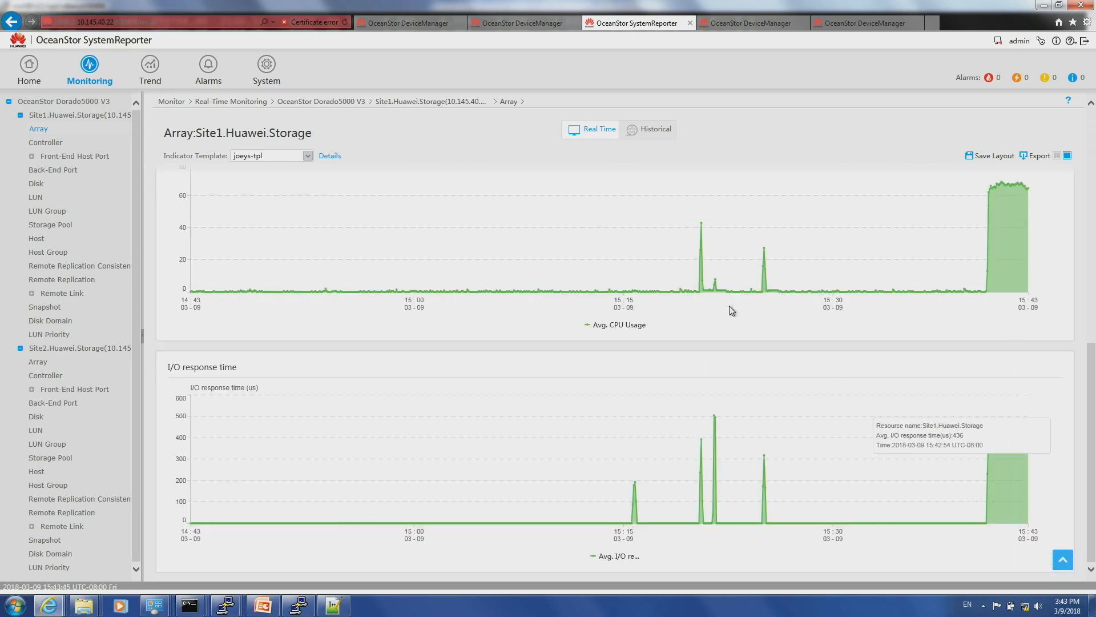
- Return to the Site1 DeviceManager, close the snapshot creation results and review the newest perf snapshots in the list
{"action": "left_click", "coordinate": [526, 27]}
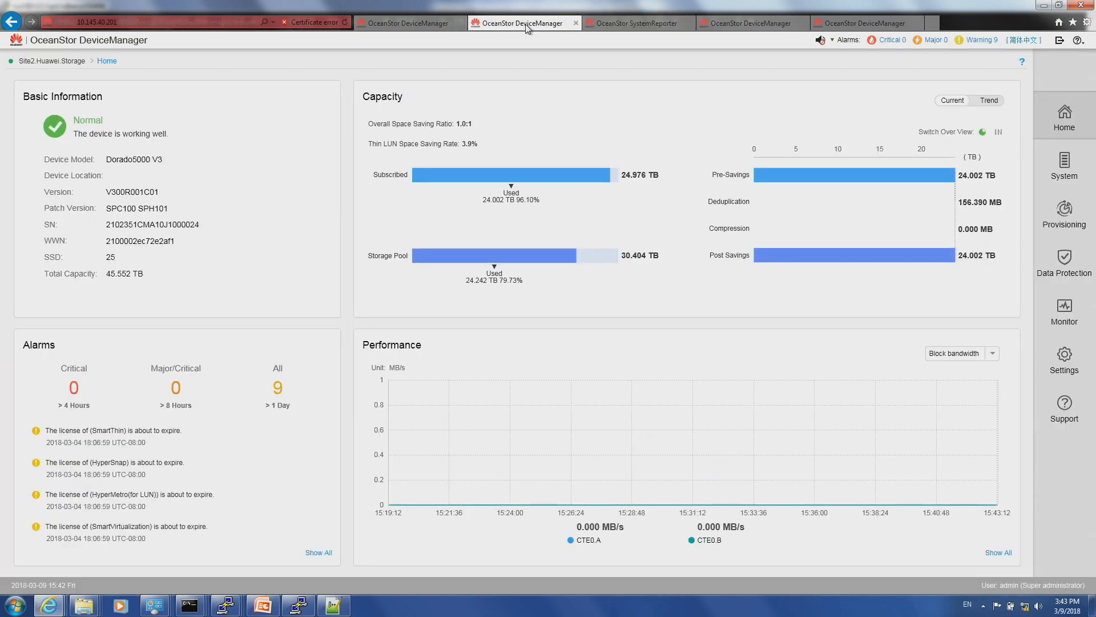
{"action": "left_click", "coordinate": [419, 24]}
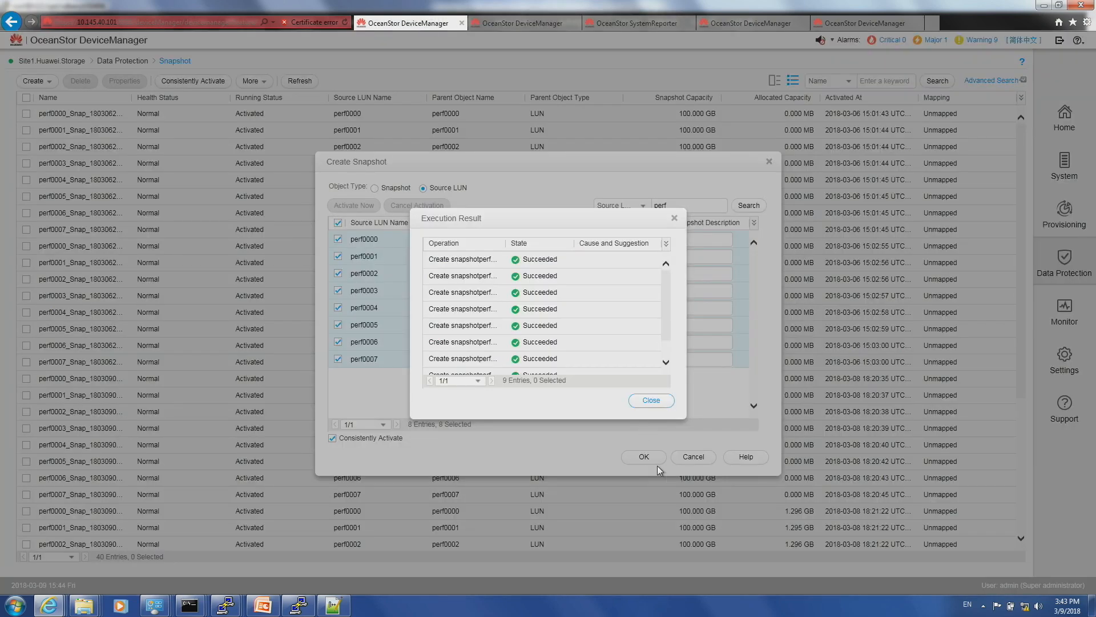
{"action": "left_click", "coordinate": [644, 456]}
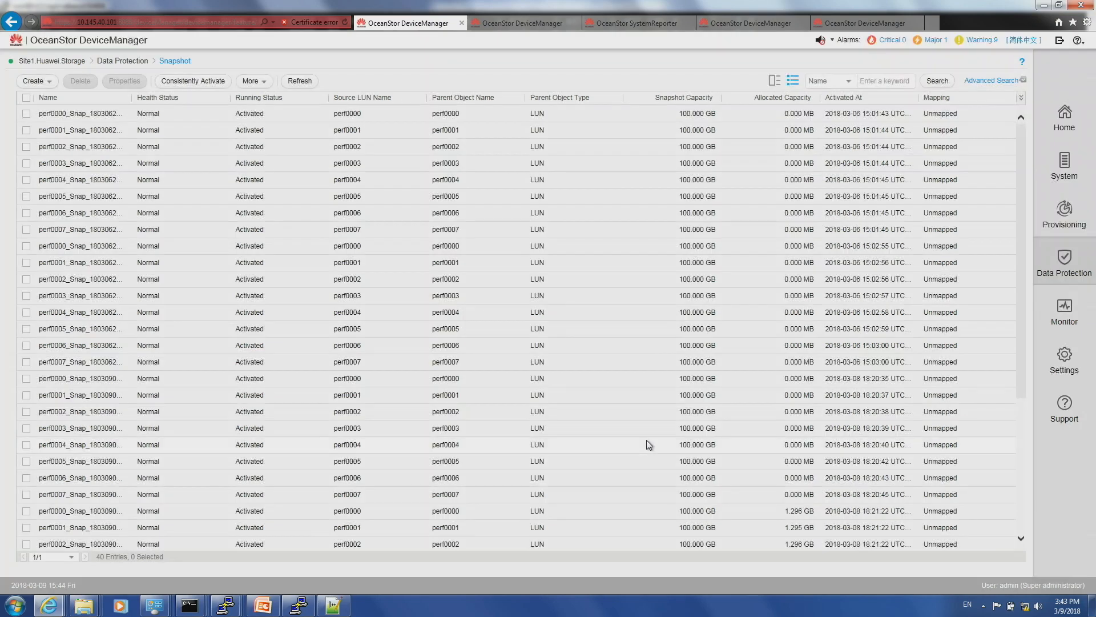
{"action": "scroll", "coordinate": [526, 422], "scroll_direction": "down", "scroll_amount": 3}
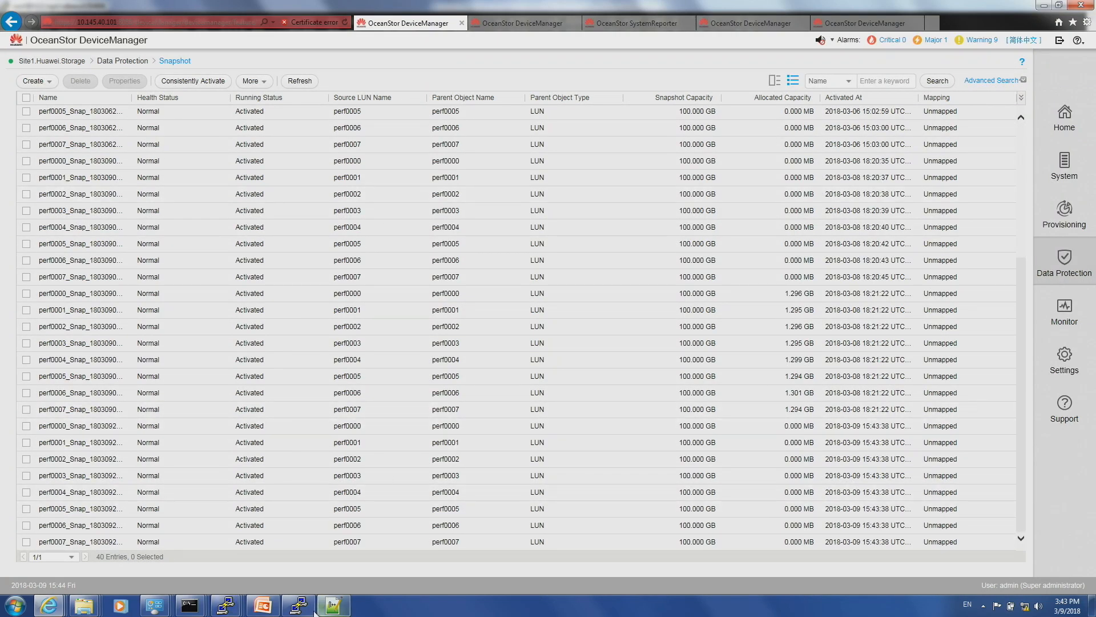
- Check the two h11 vdbench terminal sessions, and return to the snapshot list in the Site1 DeviceManager
{"action": "mouse_move", "coordinate": [301, 609]}
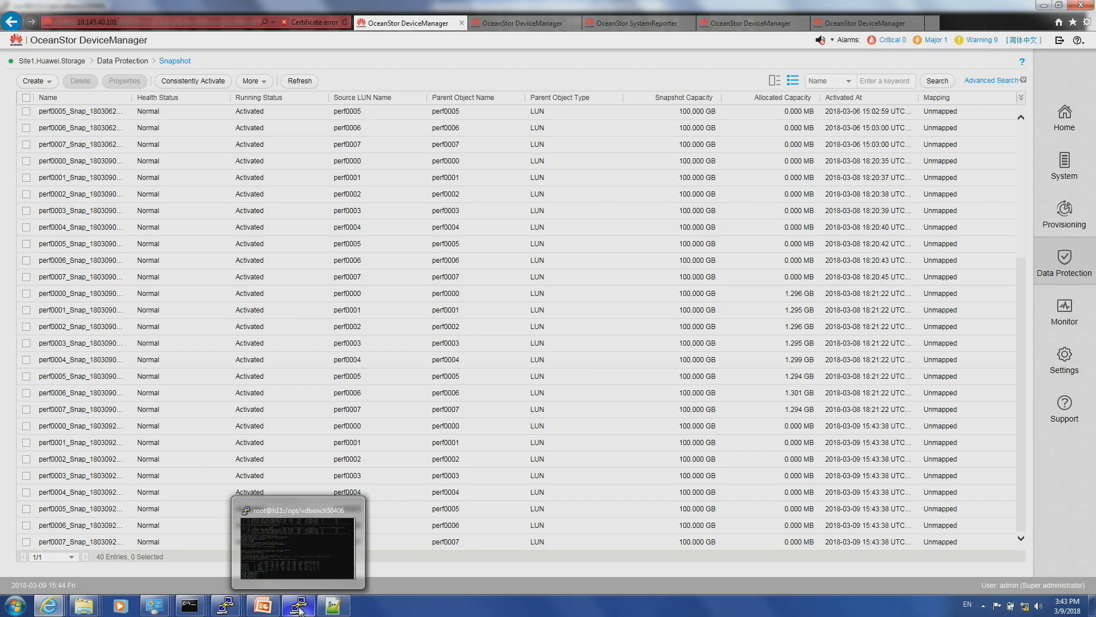
{"action": "left_click", "coordinate": [289, 554]}
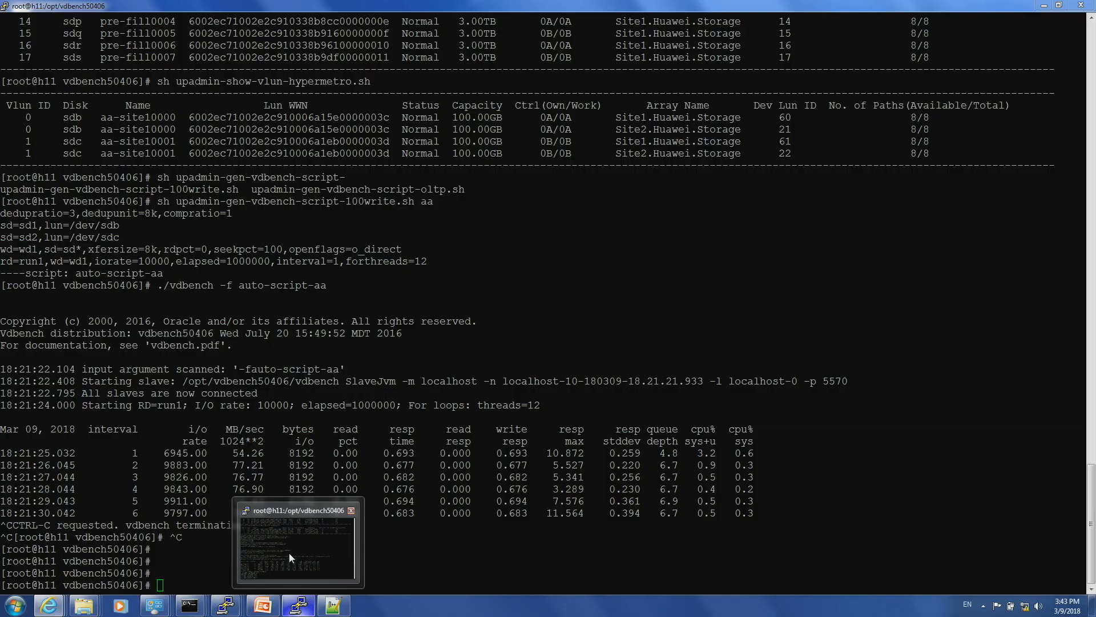
{"action": "left_click", "coordinate": [297, 606]}
{"action": "mouse_move", "coordinate": [225, 605]}
{"action": "left_click", "coordinate": [127, 549]}
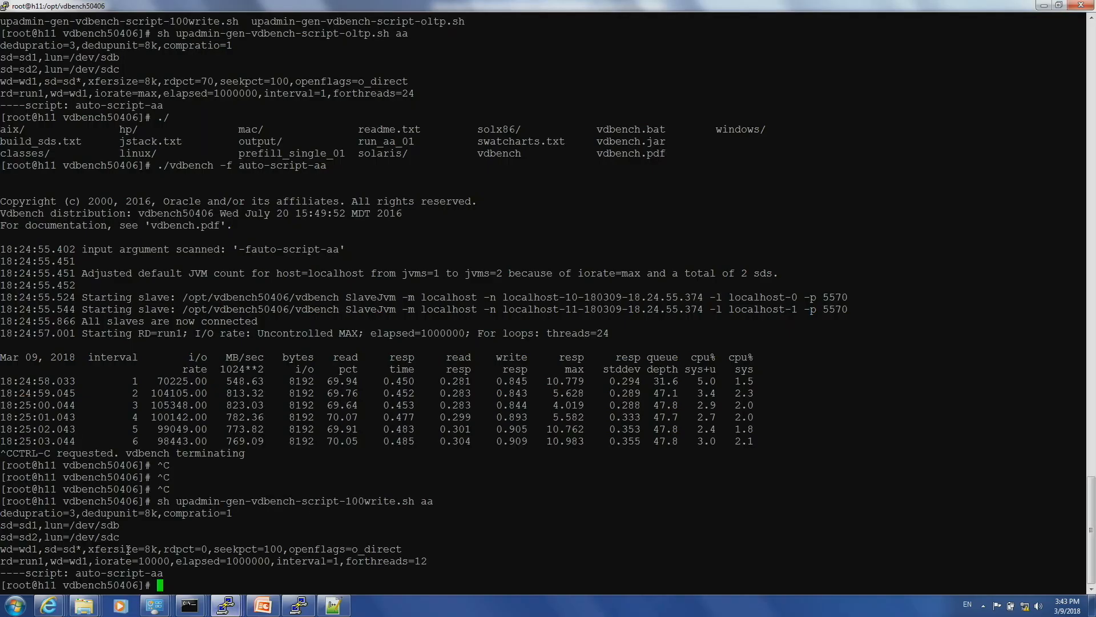
{"action": "left_click", "coordinate": [298, 605]}
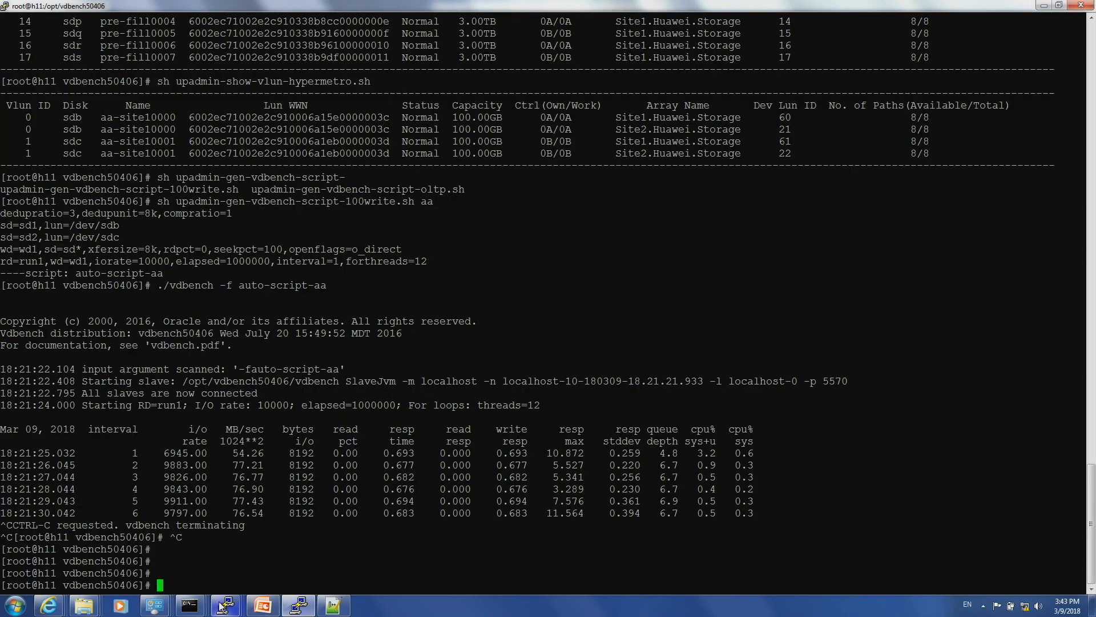
{"action": "mouse_move", "coordinate": [50, 604]}
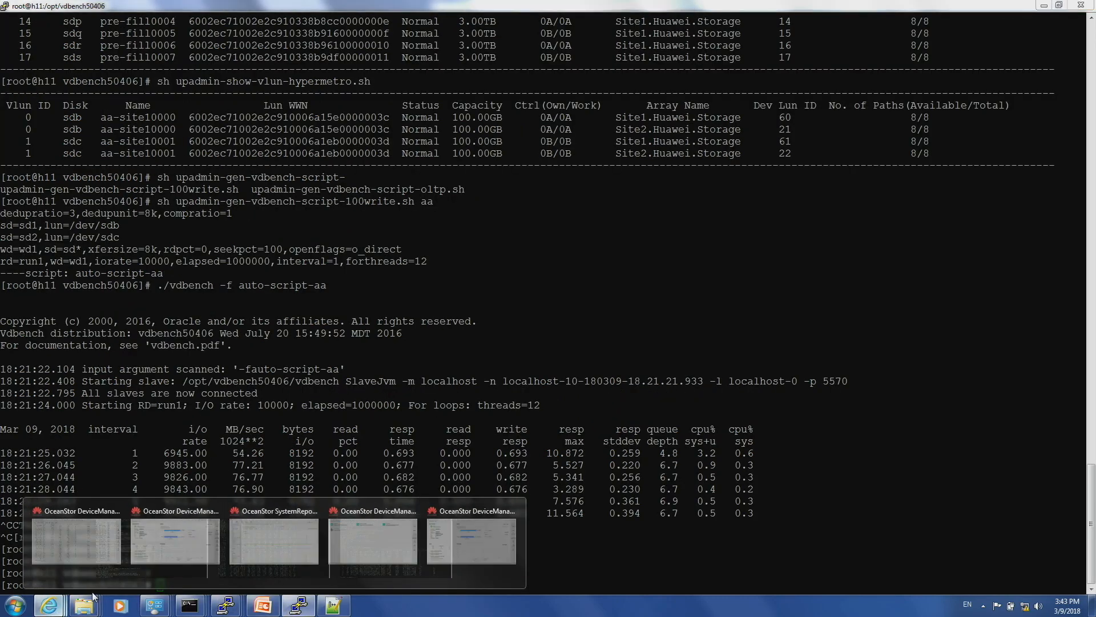
{"action": "left_click", "coordinate": [80, 539]}
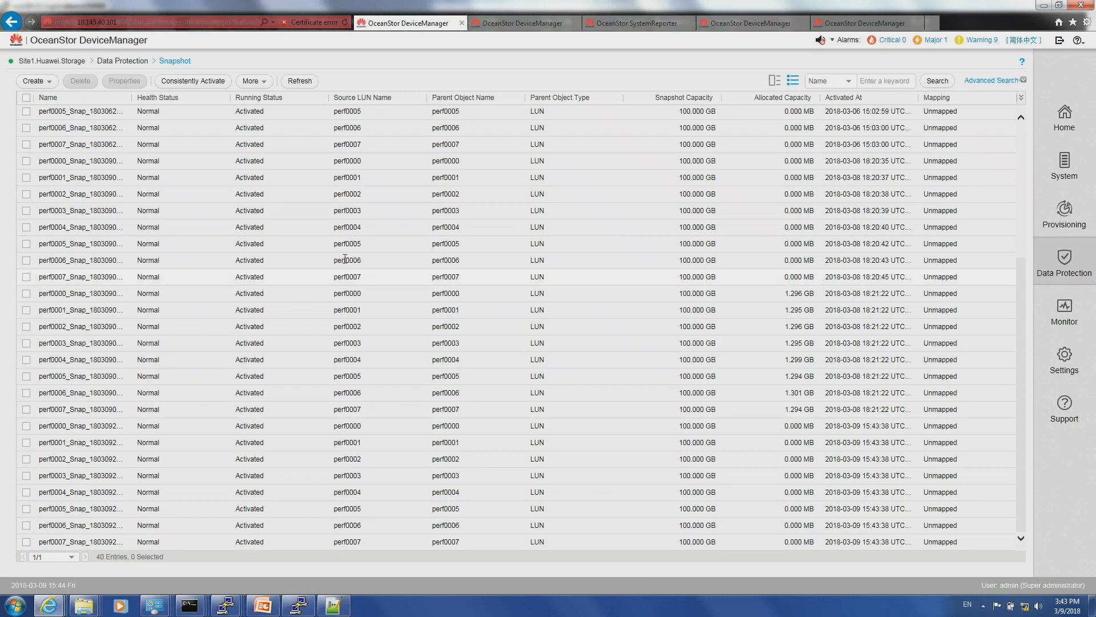
- Open the snapshot selection for adding objects to the LUN group lungroup-single, and filter the available snapshots by name "perf"
{"action": "left_click", "coordinate": [1075, 222]}
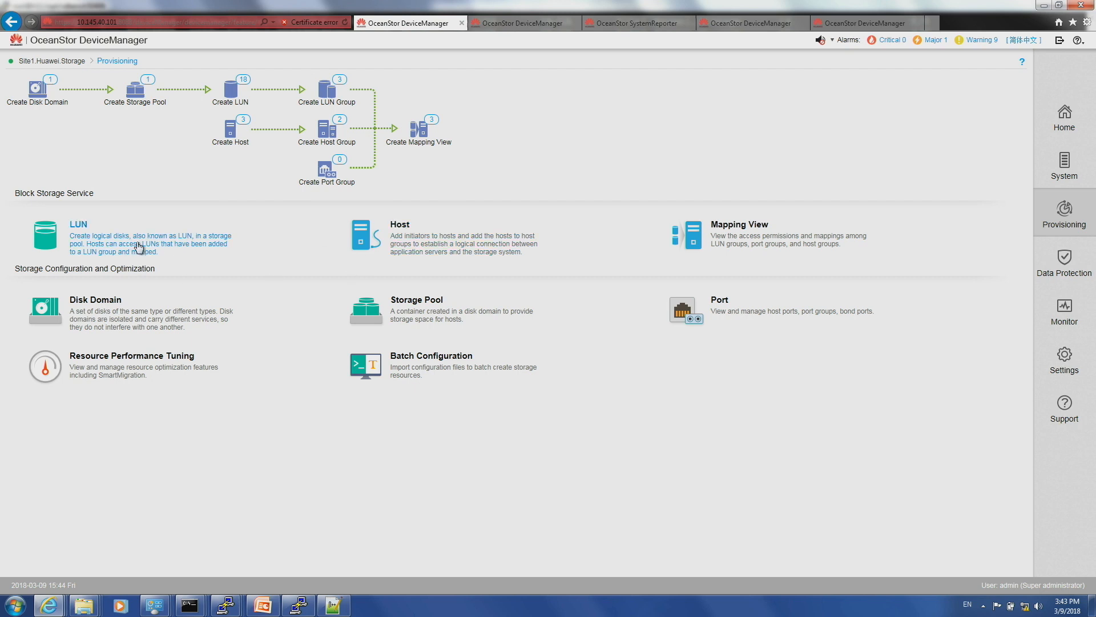
{"action": "left_click", "coordinate": [138, 247]}
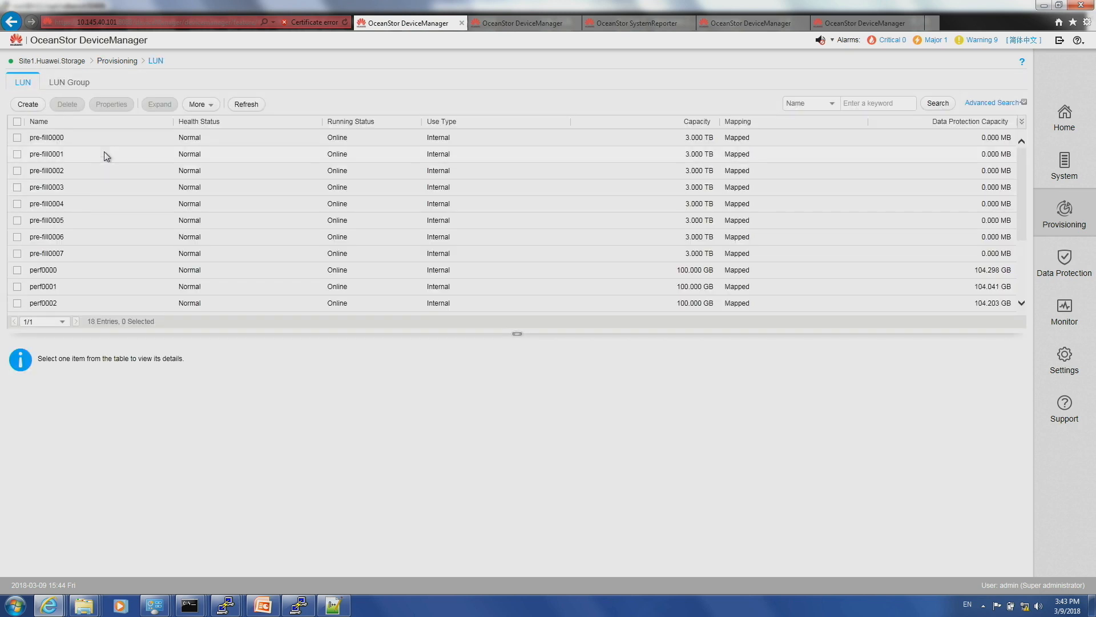
{"action": "left_click", "coordinate": [84, 88]}
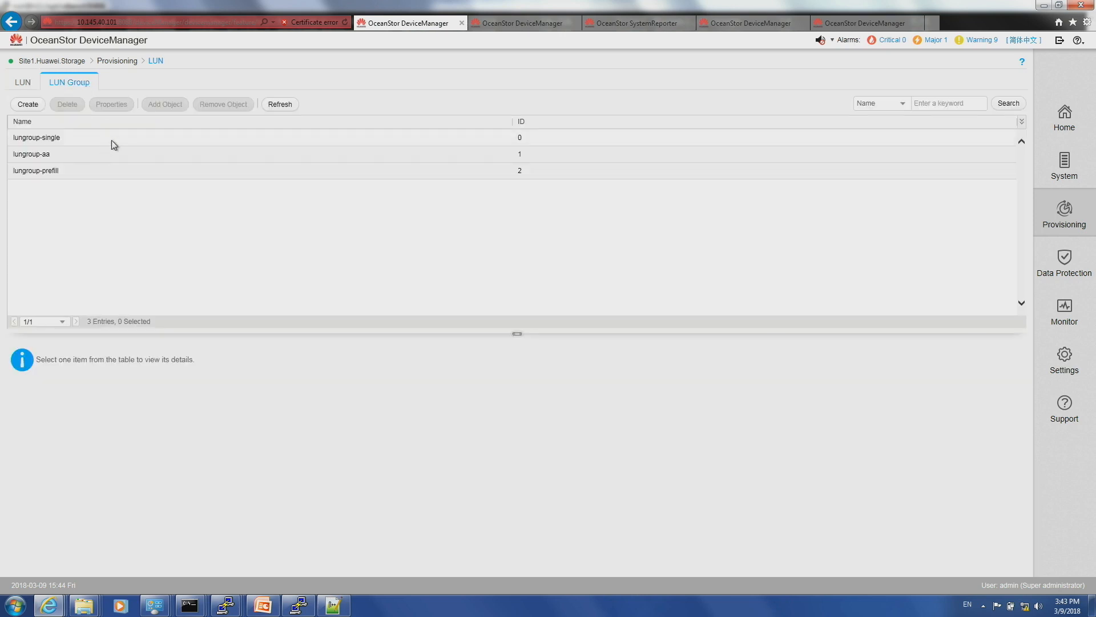
{"action": "left_click", "coordinate": [73, 142]}
{"action": "left_click", "coordinate": [172, 106]}
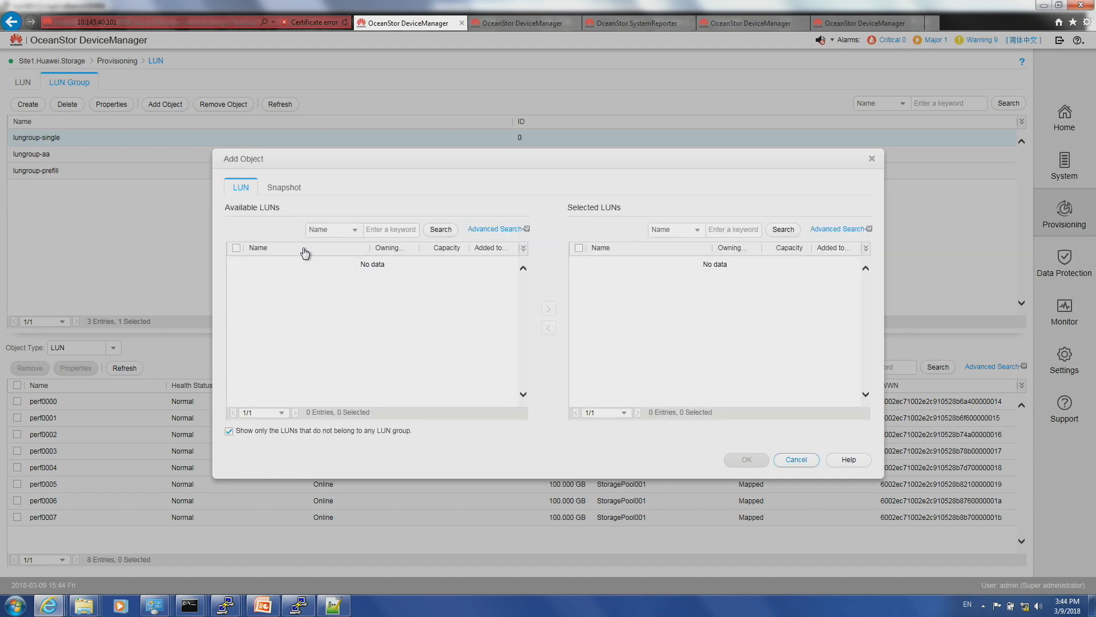
{"action": "left_click", "coordinate": [288, 188]}
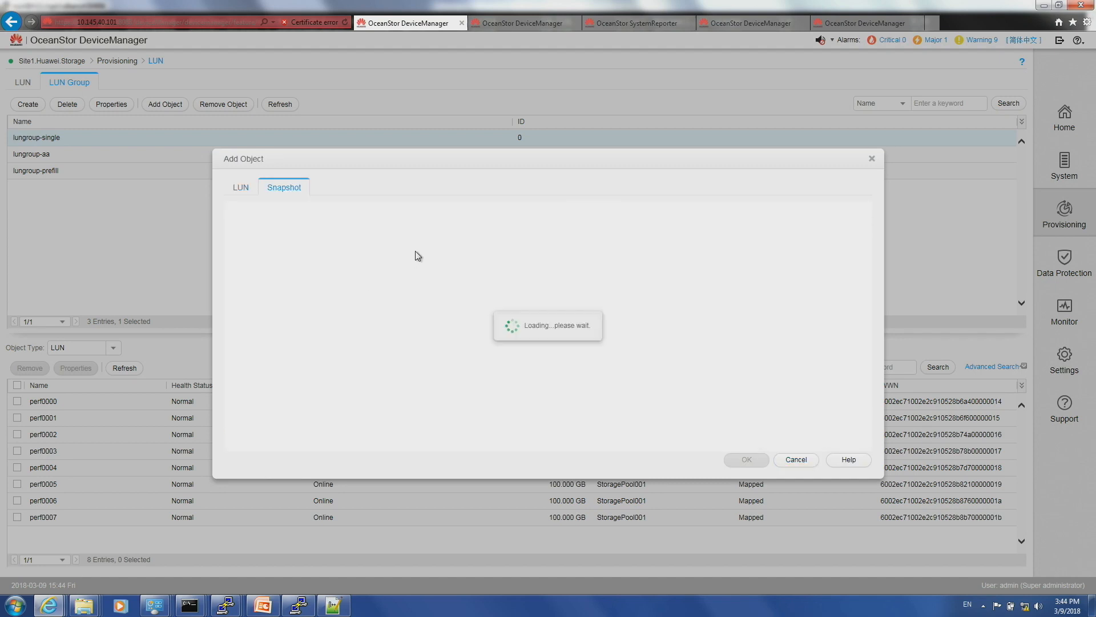
{"action": "left_click", "coordinate": [382, 233]}
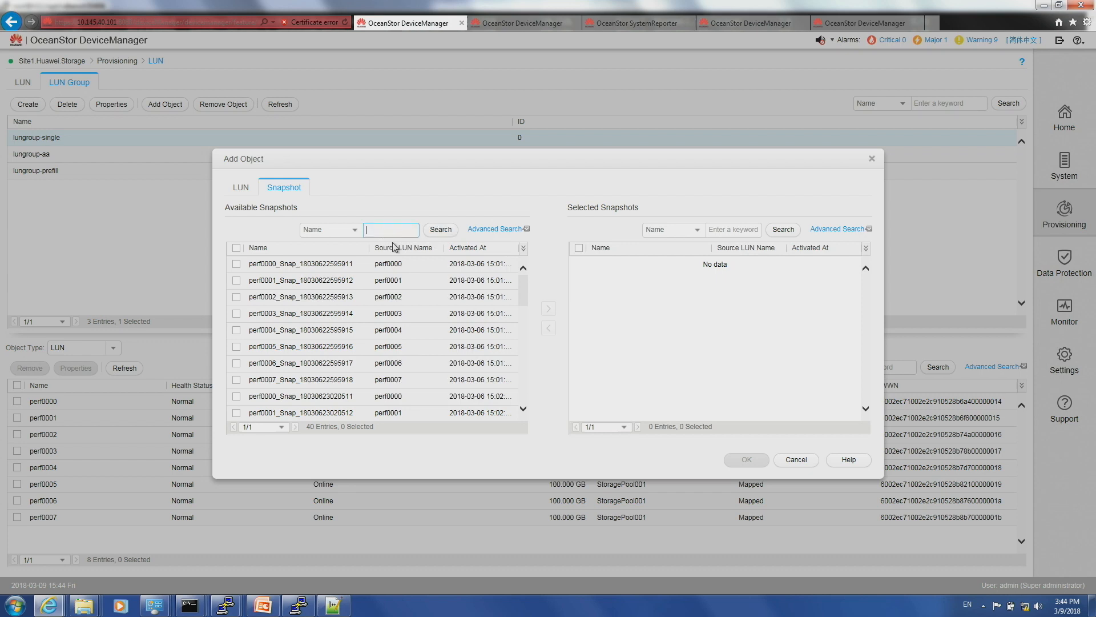
{"action": "key", "text": "Return"}
{"action": "left_click_drag", "start_coordinate": [523, 289], "coordinate": [523, 385]}
{"action": "left_click", "coordinate": [236, 411]}
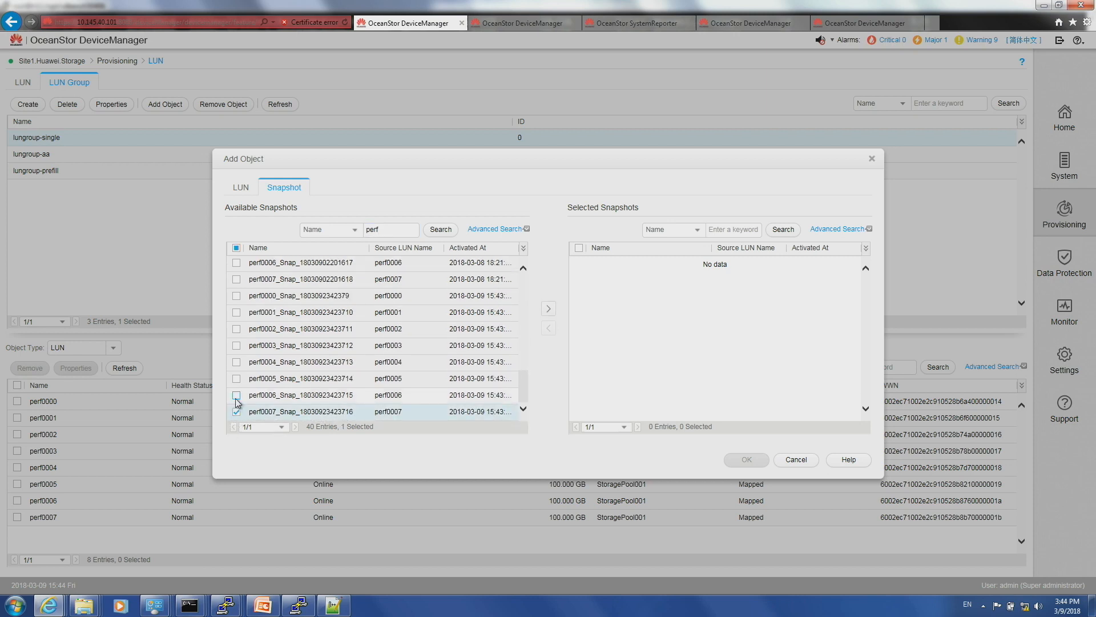
{"action": "left_click", "coordinate": [236, 394]}
{"action": "left_click", "coordinate": [235, 378]}
{"action": "left_click", "coordinate": [236, 362]}
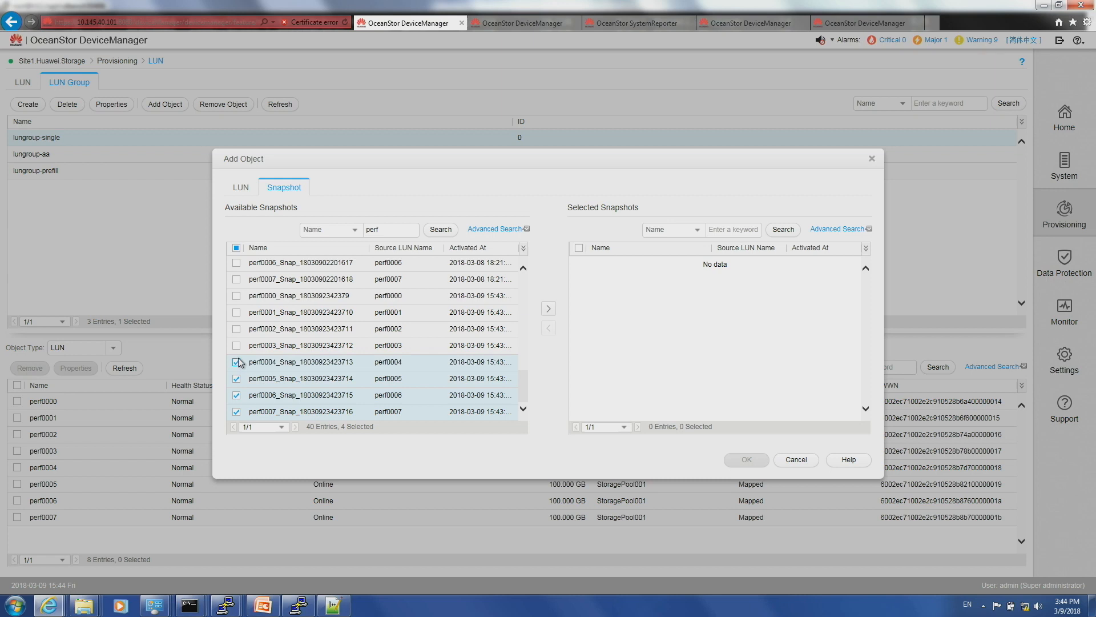
{"action": "left_click", "coordinate": [236, 345]}
{"action": "left_click", "coordinate": [236, 328]}
{"action": "left_click", "coordinate": [236, 312]}
{"action": "left_click", "coordinate": [236, 296]}
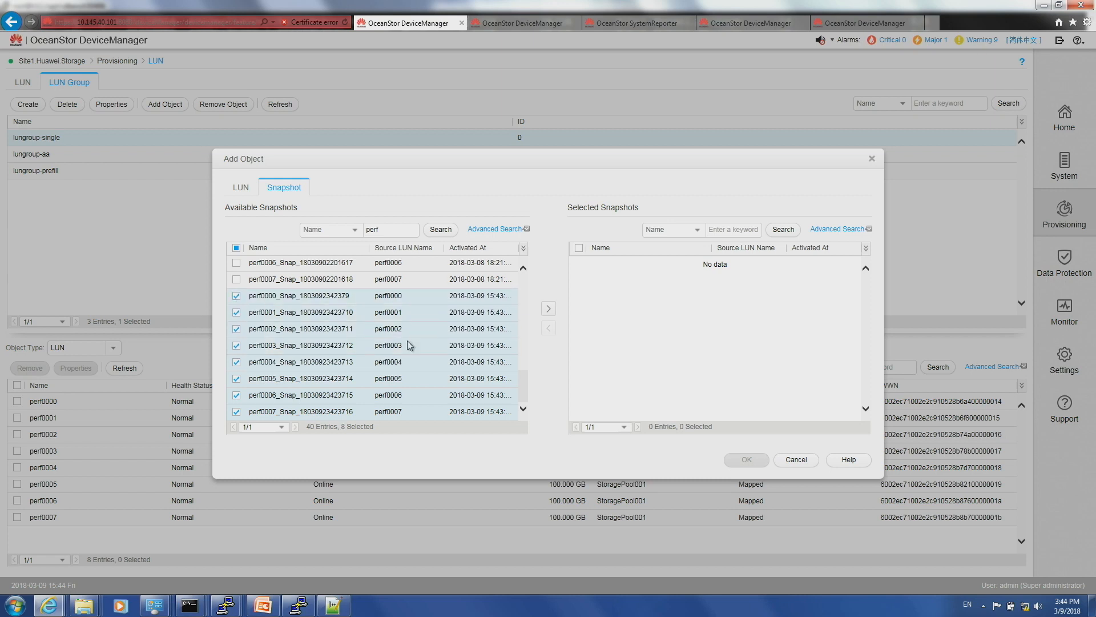
{"action": "left_click", "coordinate": [548, 309]}
{"action": "left_click", "coordinate": [747, 461]}
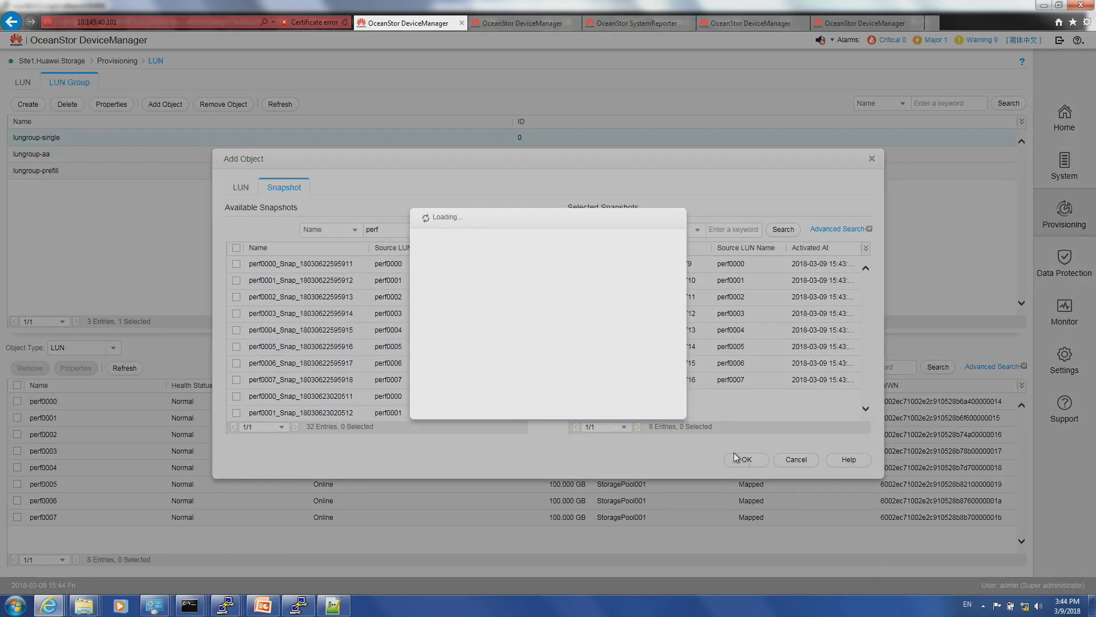
{"action": "left_click", "coordinate": [652, 409]}
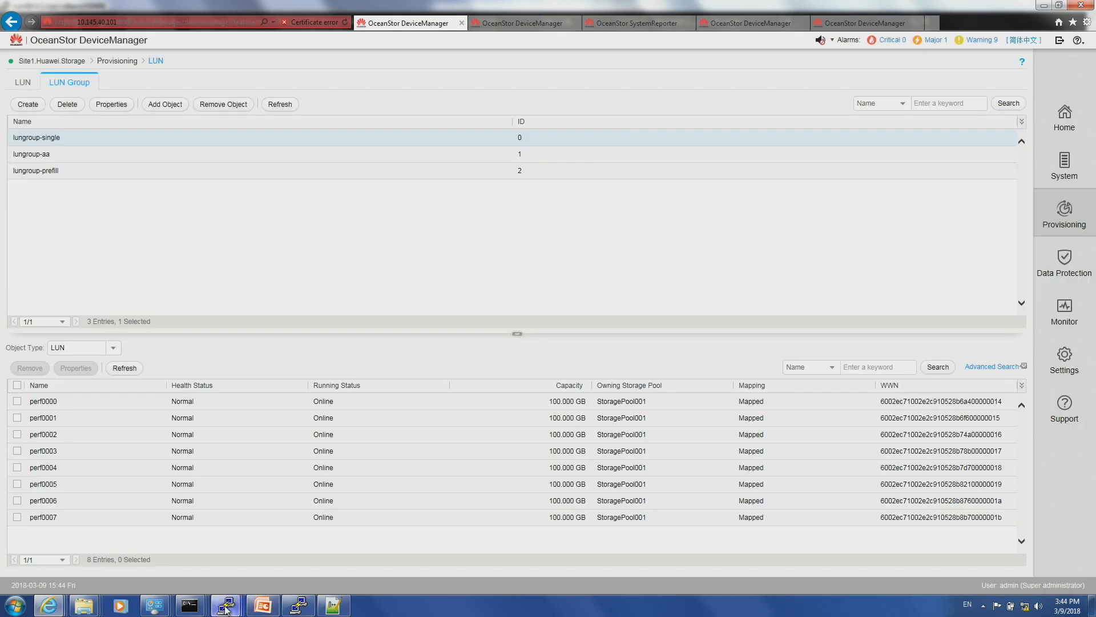
- Switch to the h12 terminal session and stop its running vdbench workload
{"action": "mouse_move", "coordinate": [226, 608]}
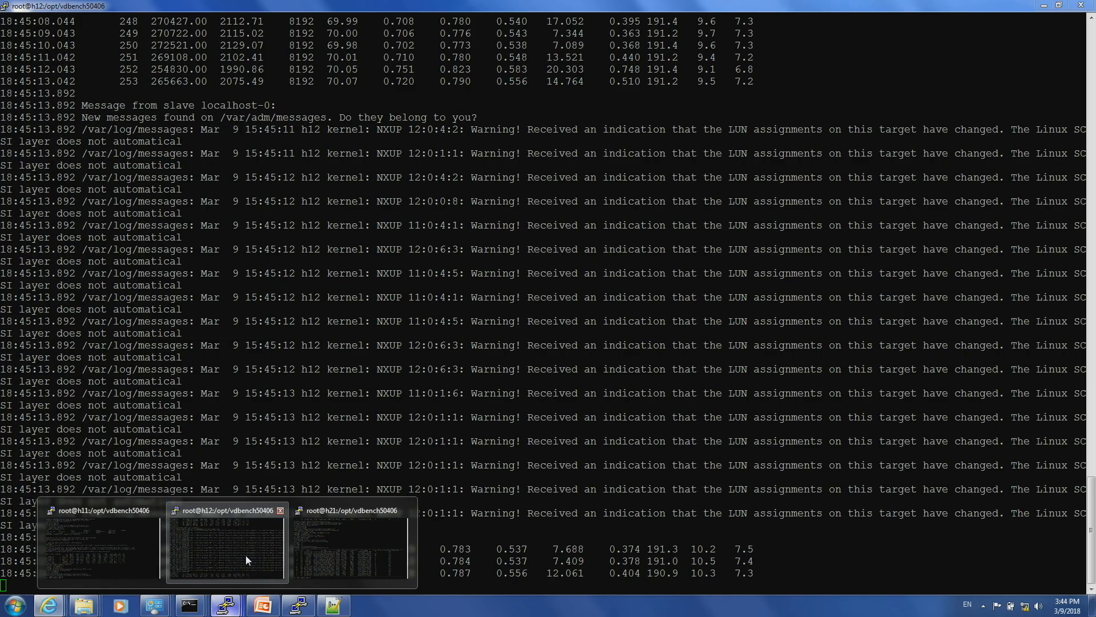
{"action": "left_click", "coordinate": [246, 555]}
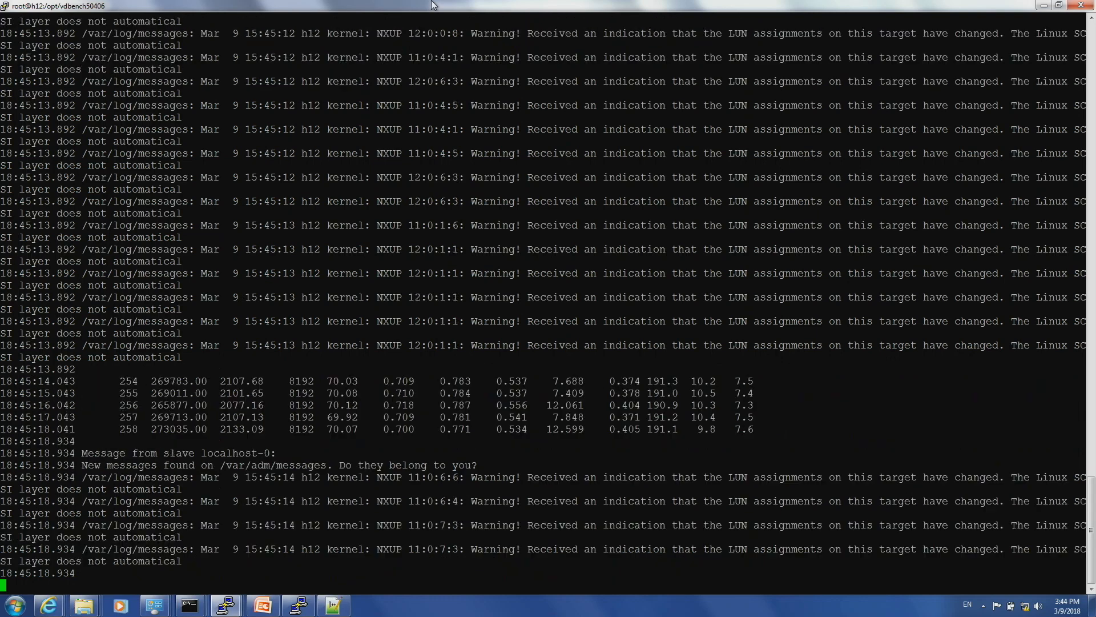
{"action": "right_click", "coordinate": [474, 2]}
{"action": "left_click_drag", "start_coordinate": [322, 145], "coordinate": [324, 153]}
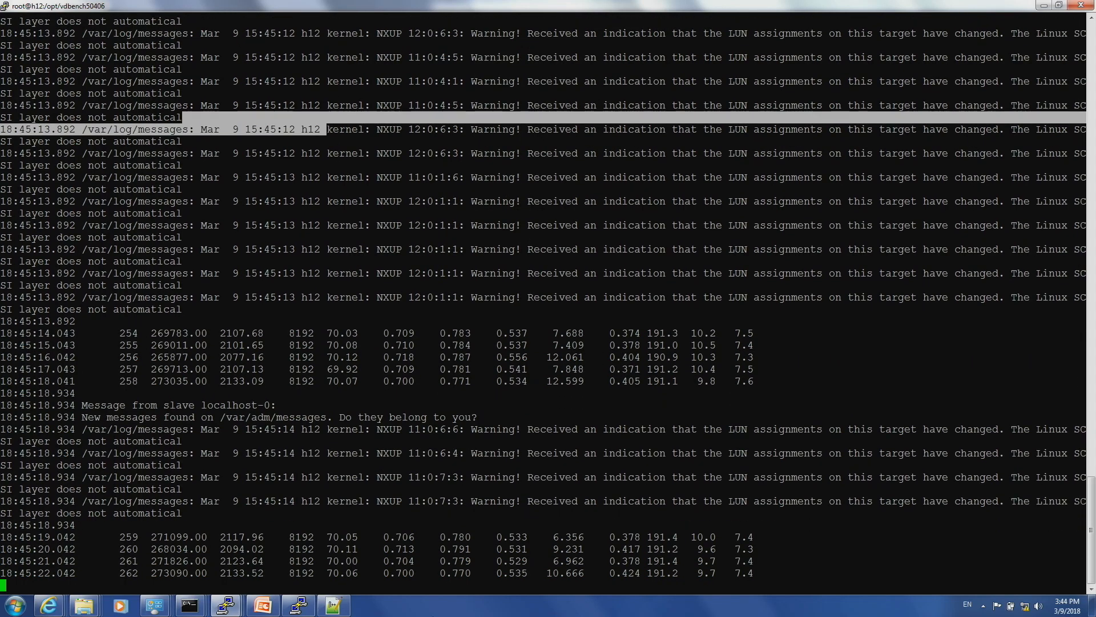
{"action": "key", "text": "ctrl+c"}
{"action": "key", "text": "ctrl+c"}
{"action": "key", "text": "ctrl+c"}
{"action": "key", "text": "ctrl+c"}
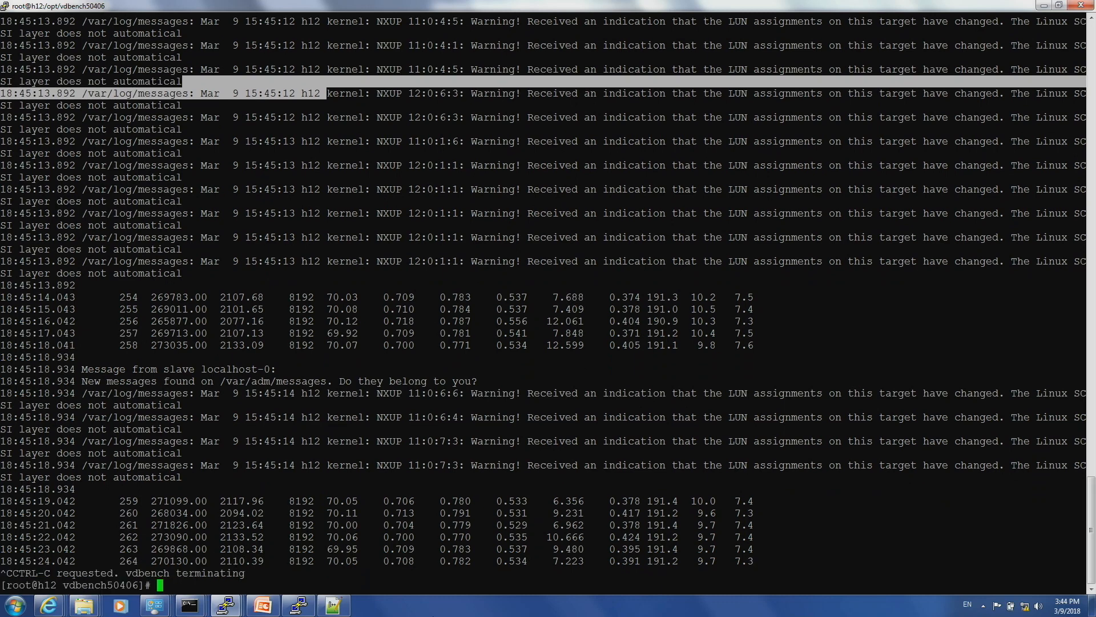
- Rescan the h12 host's storage devices with the hot_add command
{"action": "key", "text": "Return"}
{"action": "key", "text": "Return"}
{"action": "key", "text": "Return"}
{"action": "key", "text": "Return"}
{"action": "key", "text": "Return"}
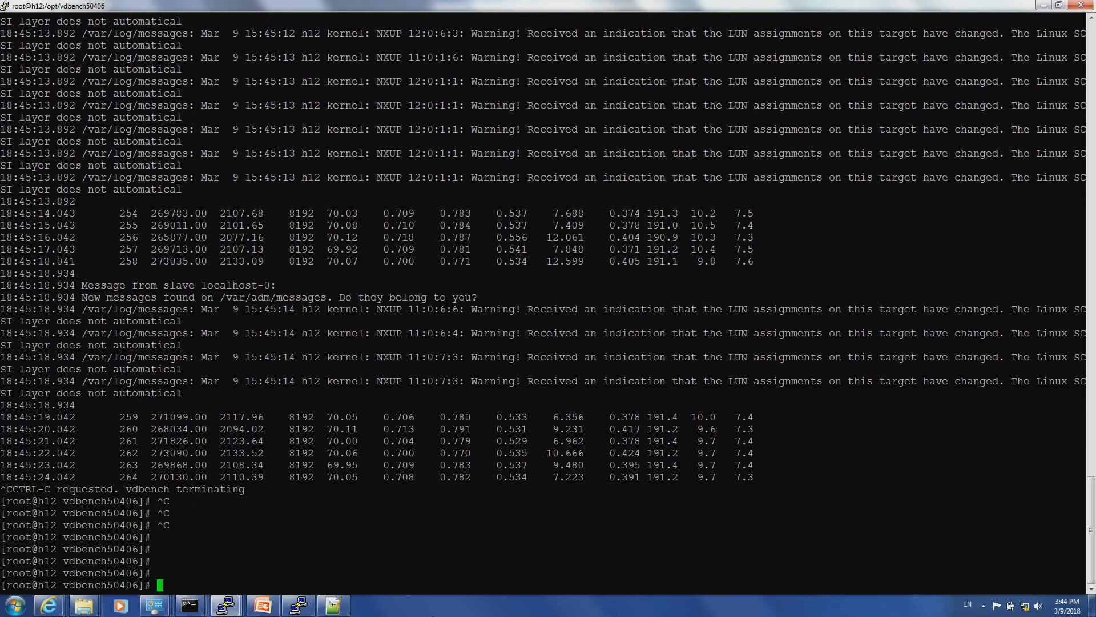
{"action": "type", "text": "hot_add"}
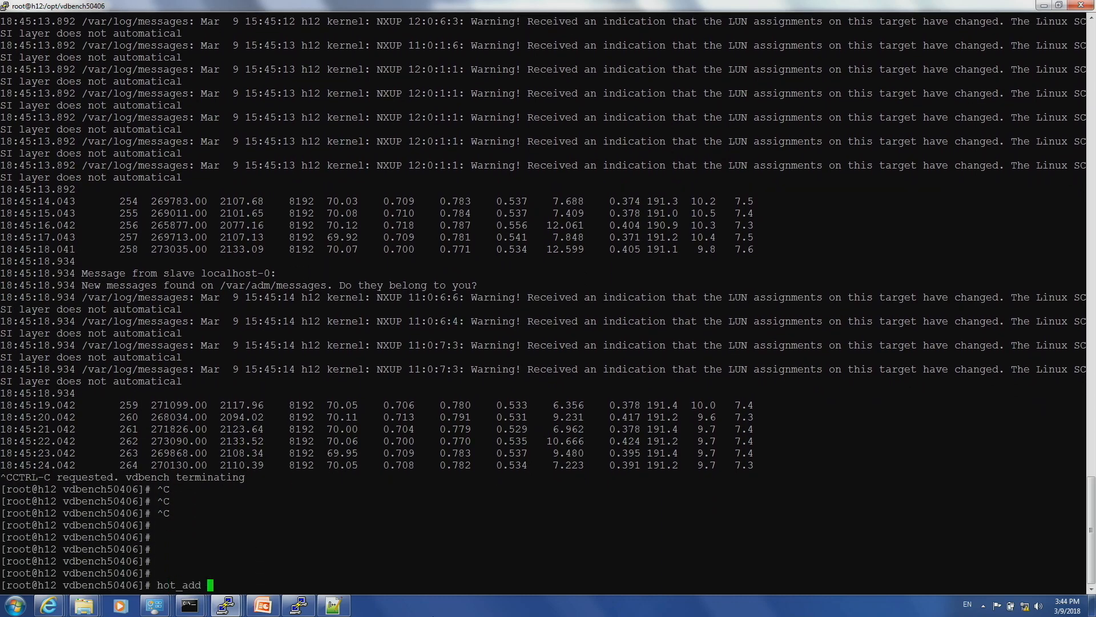
{"action": "key", "text": "Return"}
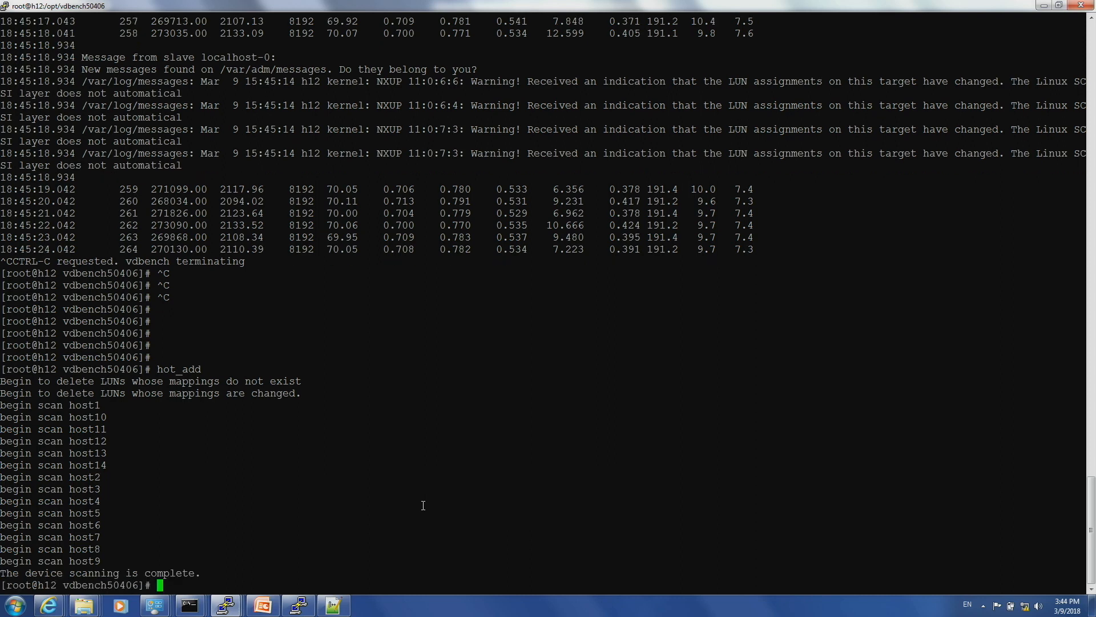
- Turn the system volume down and list the host's virtual LUNs with the upadmin-show-vlun script, highlighting the snapshot rows
{"action": "type", "text": "sh upadmin-shoi"}
{"action": "key", "text": "BackSpace"}
{"action": "type", "text": "w-"}
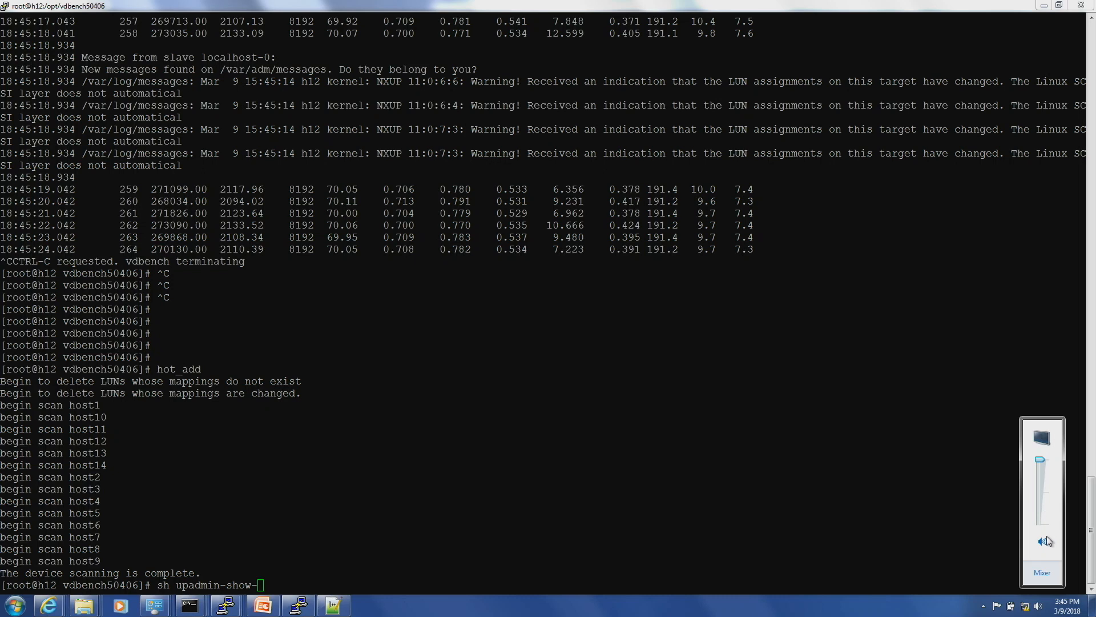
{"action": "left_click_drag", "start_coordinate": [1036, 461], "coordinate": [1047, 529]}
{"action": "left_click", "coordinate": [687, 459]}
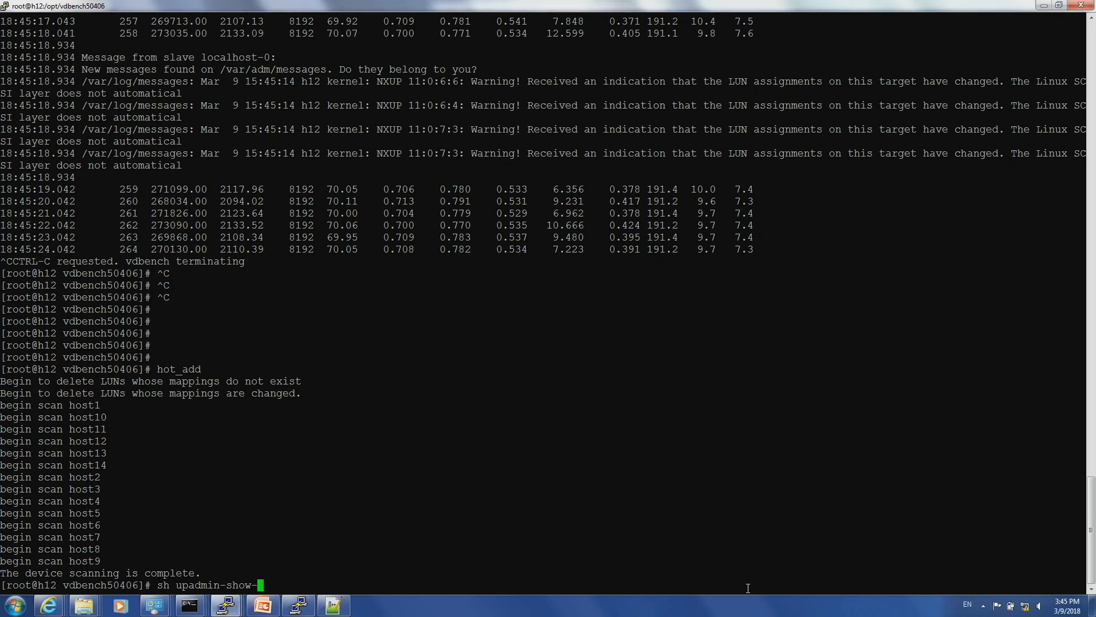
{"action": "type", "text": "vlun-a"}
{"action": "key", "text": "Tab"}
{"action": "key", "text": "Return"}
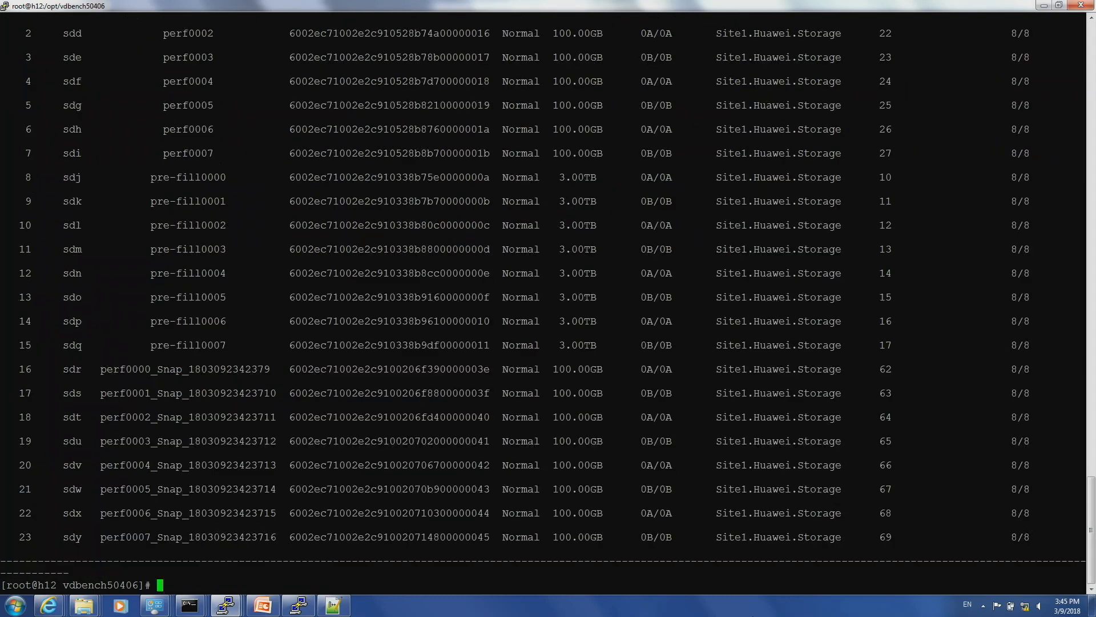
{"action": "left_click_drag", "start_coordinate": [21, 364], "coordinate": [542, 534]}
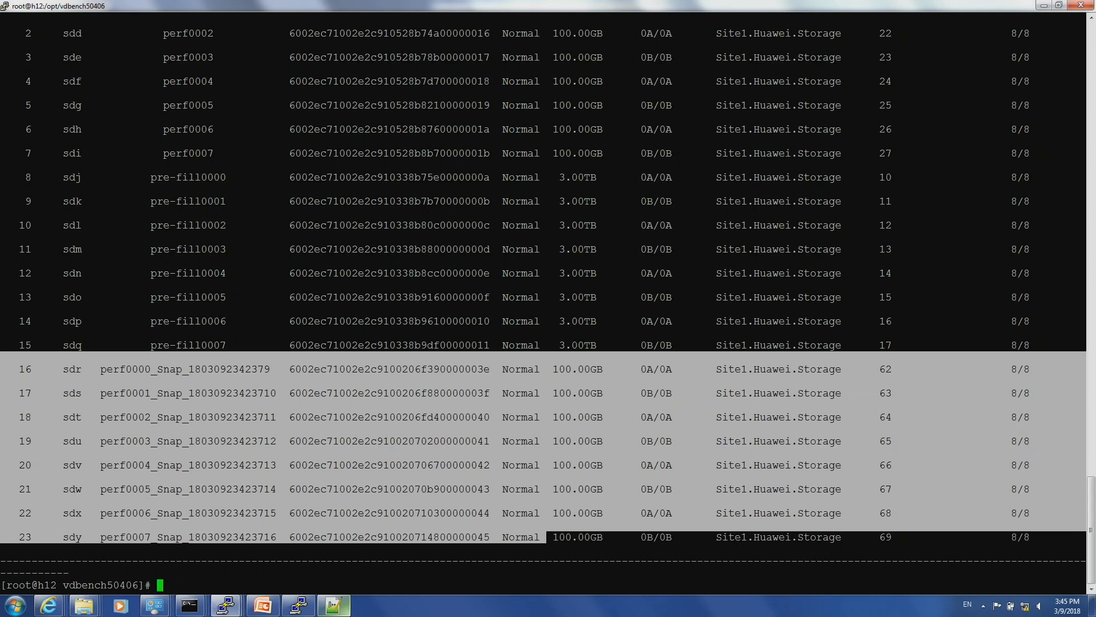
{"action": "mouse_move", "coordinate": [333, 606]}
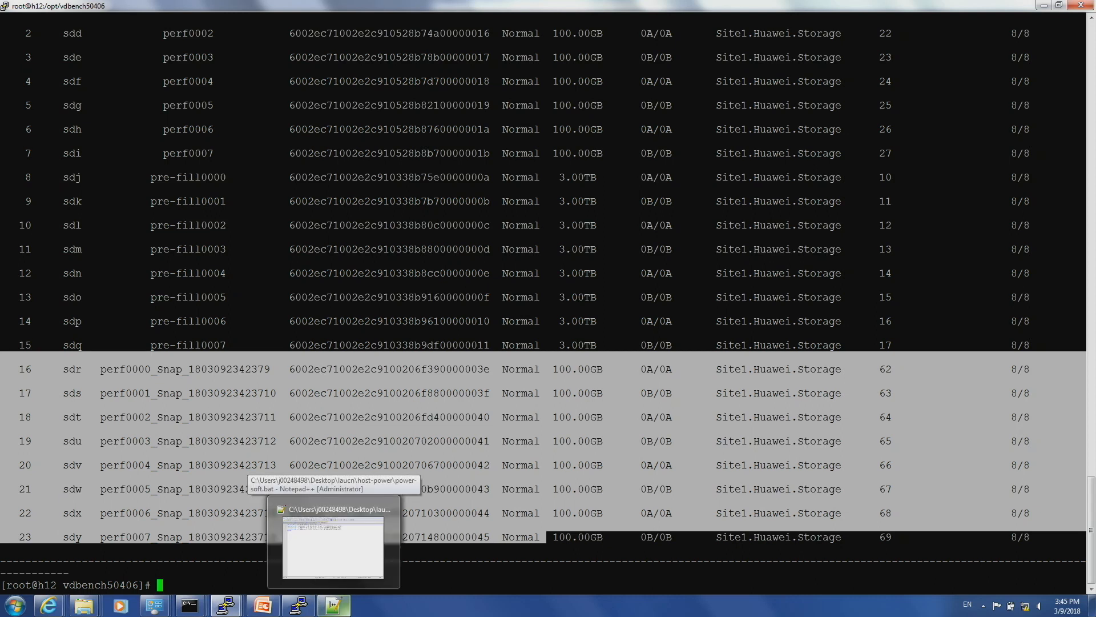
- Generate a vdbench script for the snapshot LUNs by running sh upadmin-gen-vdbench-script-oltp.sh Snap
{"action": "type", "text": "sh "}
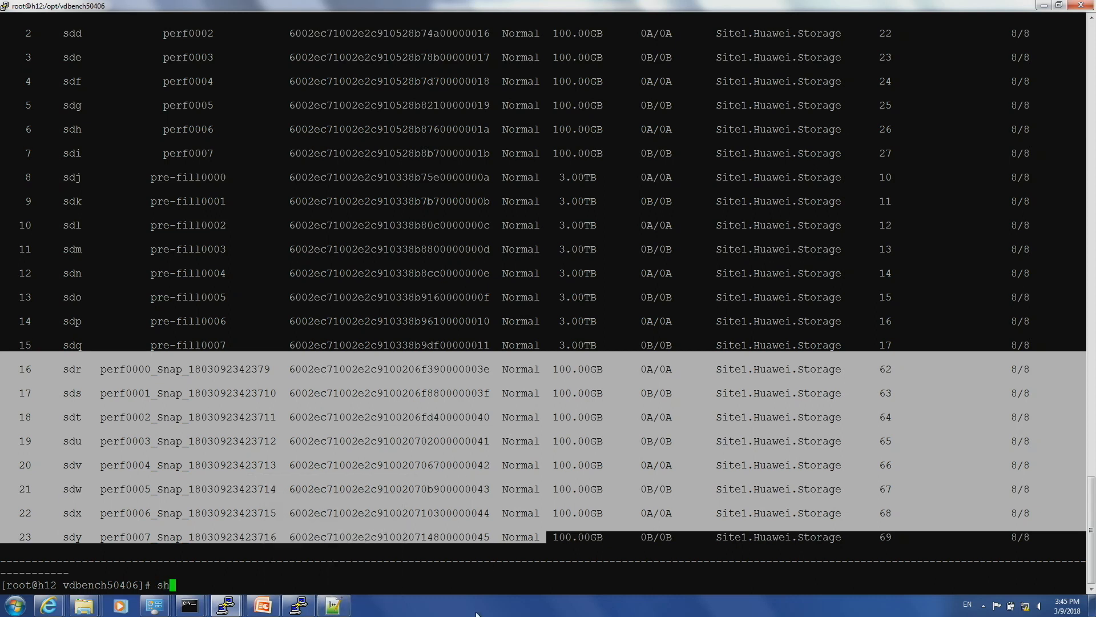
{"action": "type", "text": "upadmin-gen-vdbench-script-"}
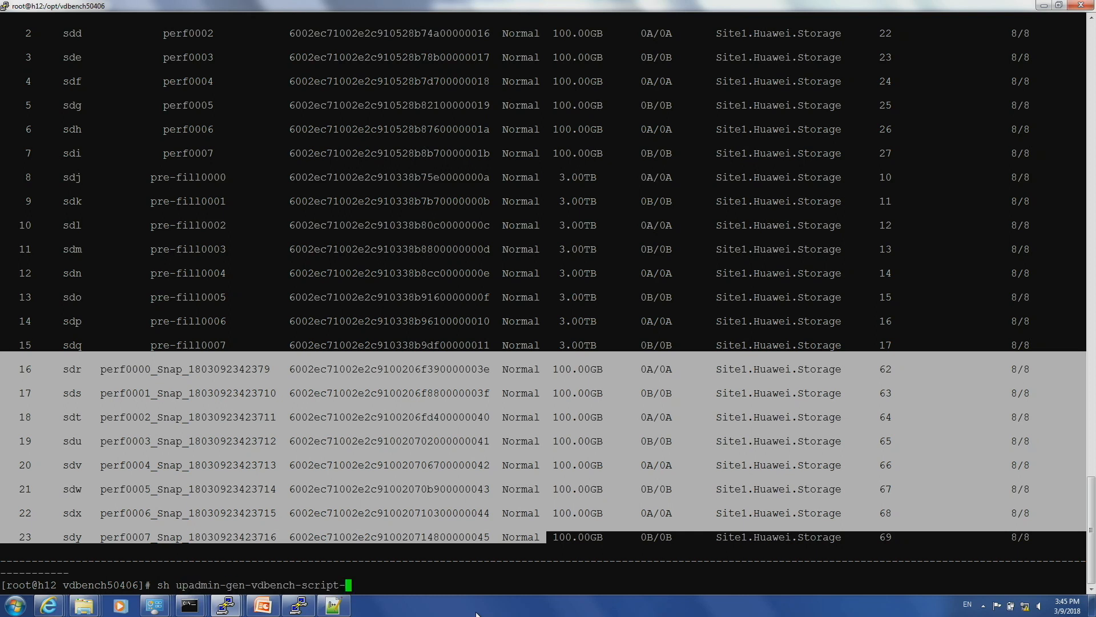
{"action": "type", "text": "o"}
{"action": "key", "text": "Tab"}
{"action": "type", "text": "perf"}
{"action": "key", "text": "BackSpace"}
{"action": "key", "text": "BackSpace"}
{"action": "key", "text": "BackSpace"}
{"action": "key", "text": "BackSpace"}
{"action": "type", "text": "Snap"}
{"action": "key", "text": "Return"}
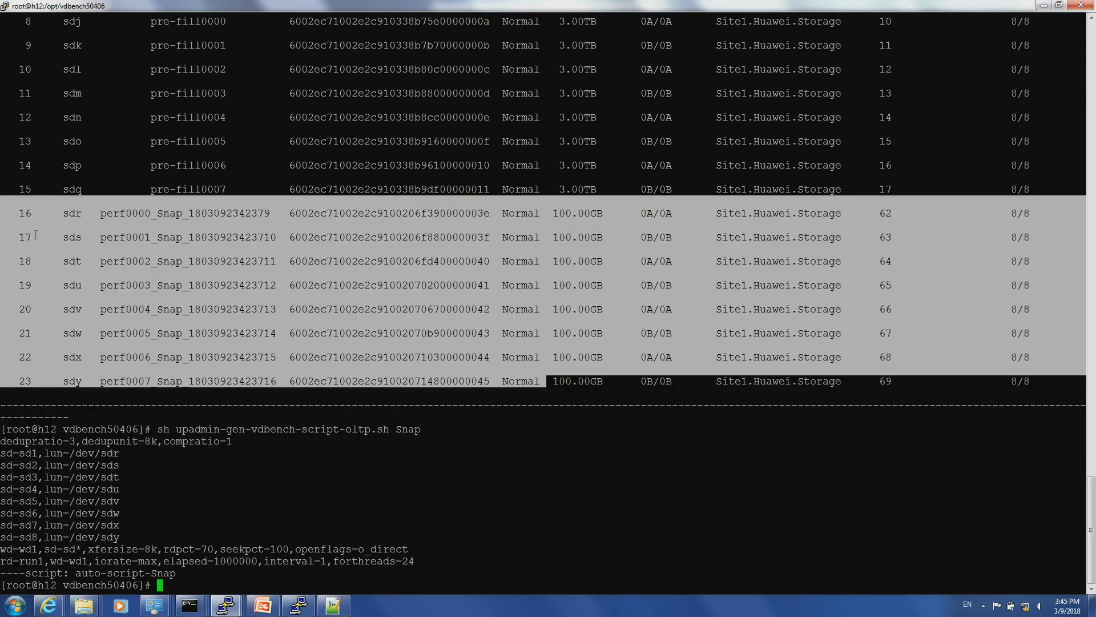
- Compare the snapshot device names sdr to sdy with the generated script's devices, and review its workload parameters
{"action": "left_click_drag", "start_coordinate": [50, 211], "coordinate": [100, 213]}
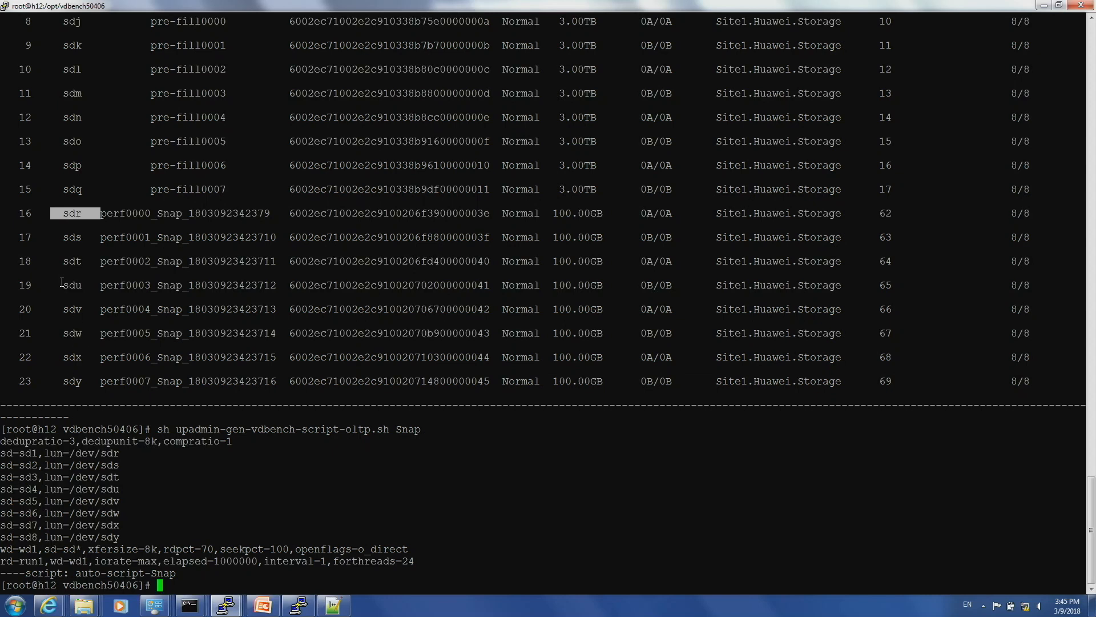
{"action": "left_click_drag", "start_coordinate": [69, 381], "coordinate": [82, 381]}
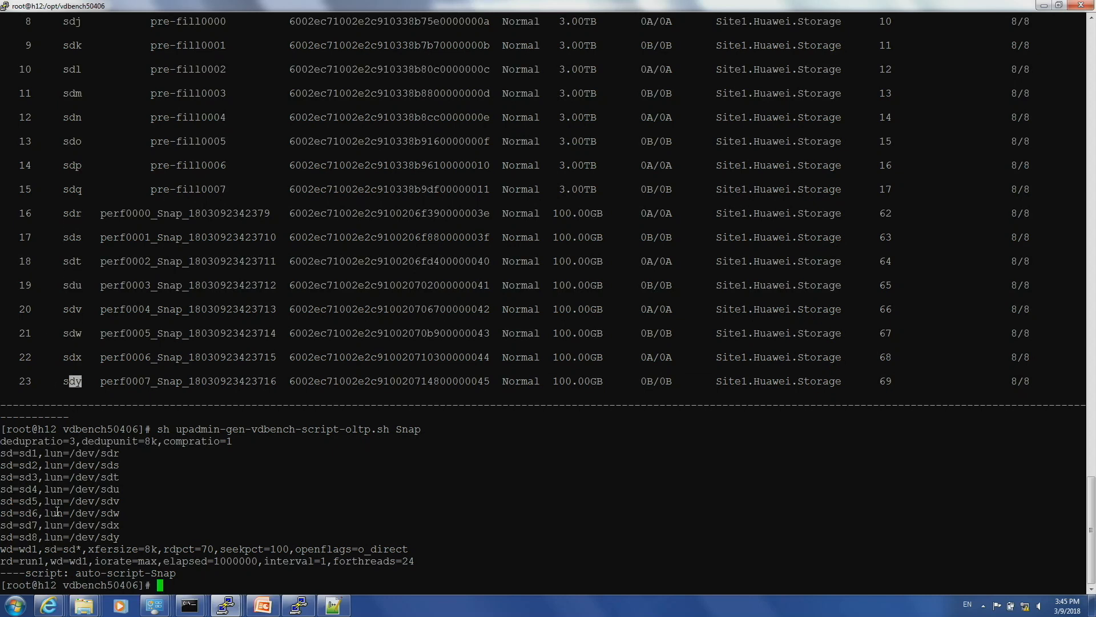
{"action": "left_click_drag", "start_coordinate": [136, 534], "coordinate": [114, 442]}
{"action": "left_click_drag", "start_coordinate": [182, 549], "coordinate": [277, 566]}
- Start the snapshot workload on h12 with ./vdbench -f auto-script-Snap and watch its I/O rate and response times
{"action": "type", "text": "./vdbench -f "}
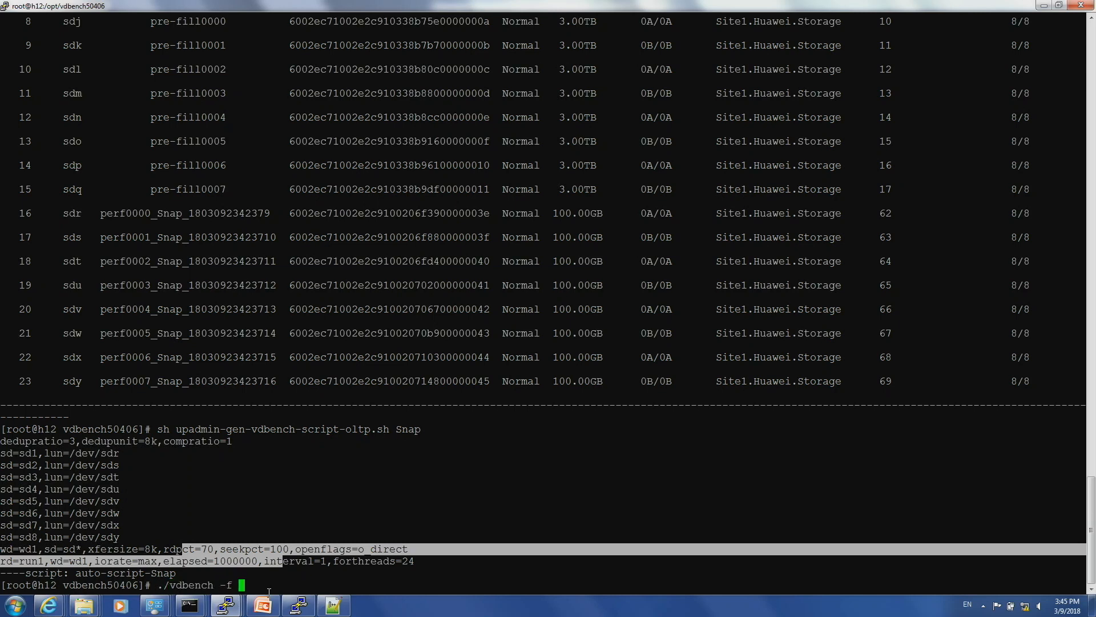
{"action": "type", "text": "auto-script-Snap"}
{"action": "mouse_move", "coordinate": [268, 602]}
{"action": "key", "text": "Return"}
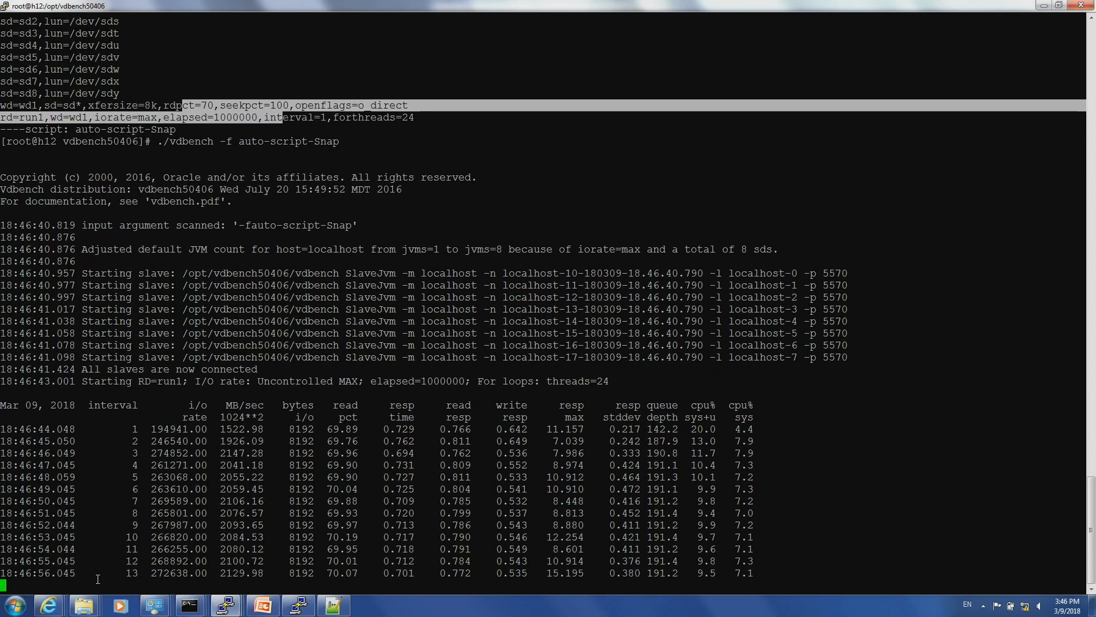
{"action": "mouse_move", "coordinate": [154, 605]}
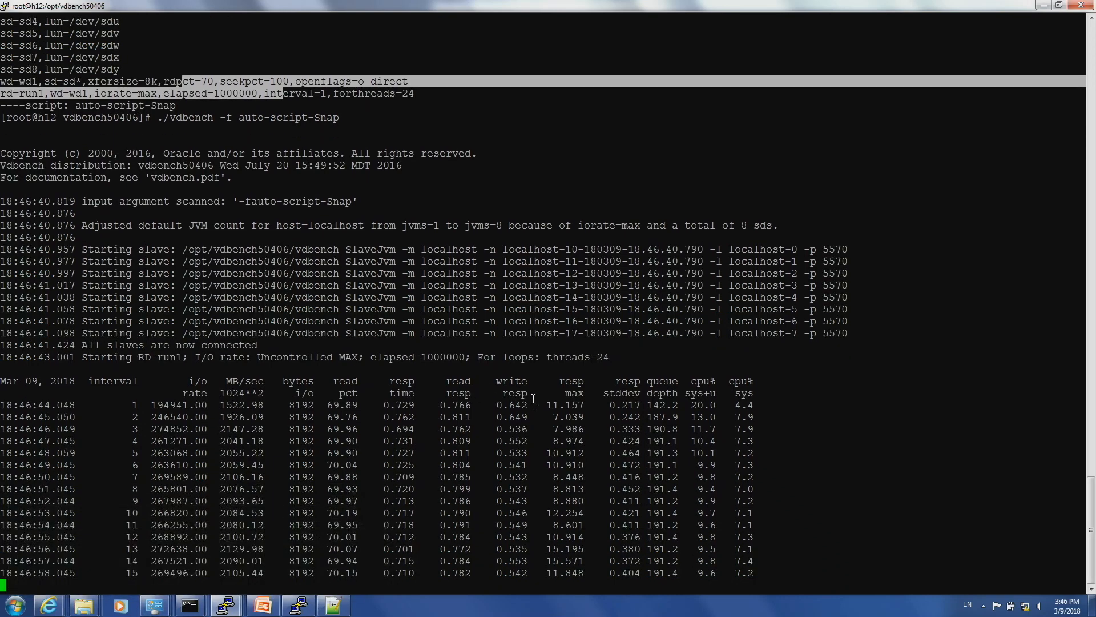
{"action": "left_click", "coordinate": [543, 402]}
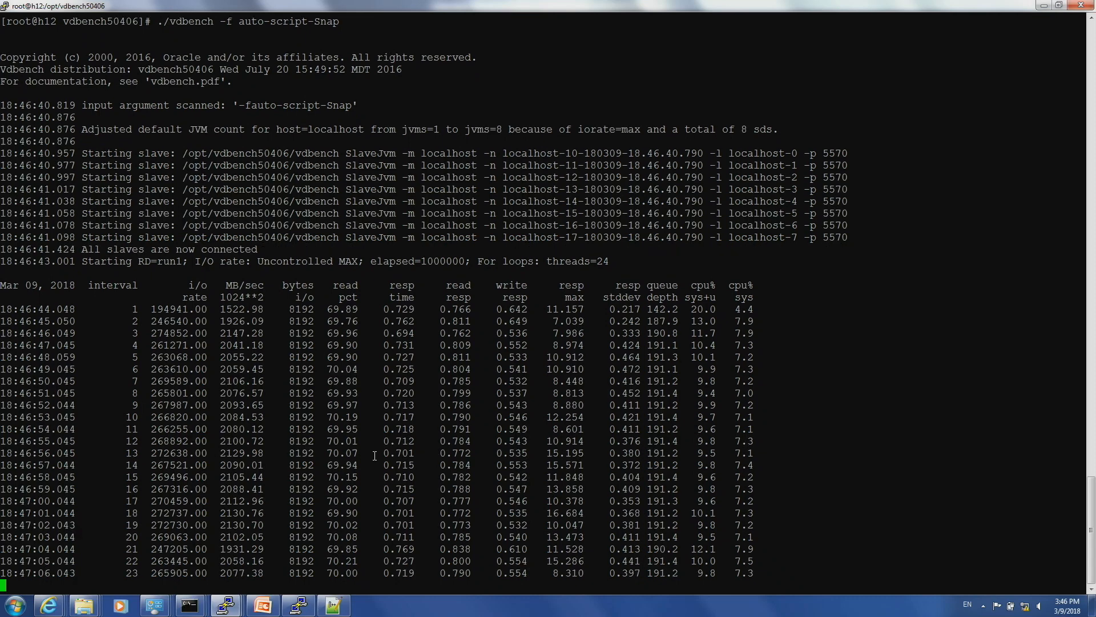
{"action": "mouse_move", "coordinate": [333, 605]}
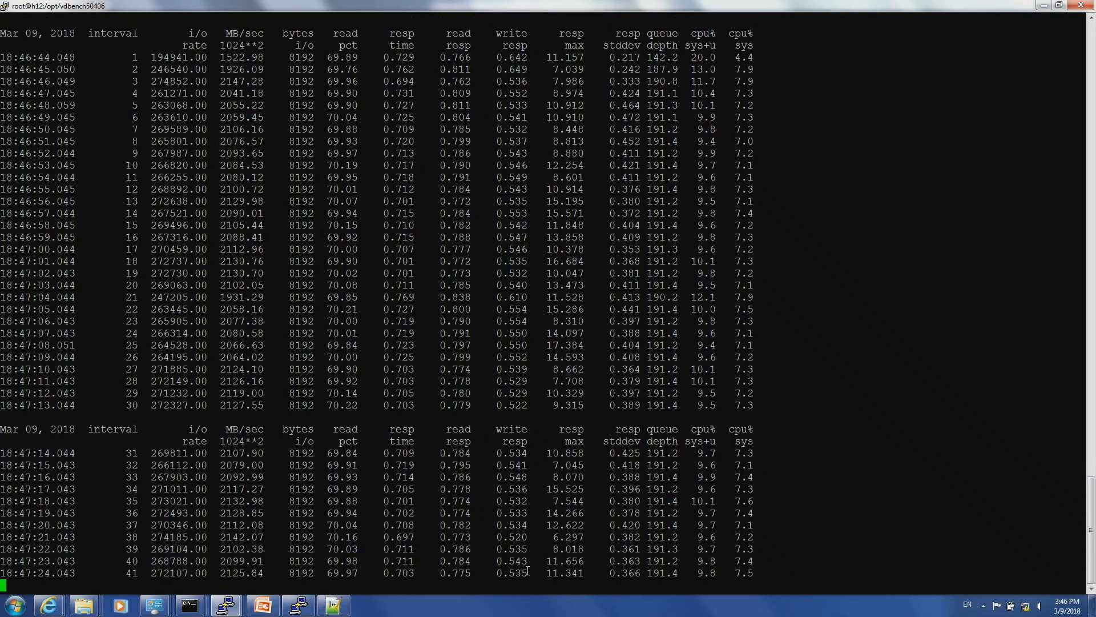
- Stop the snapshot vdbench workload on h12 and bring up the choice of open terminal sessions
{"action": "key", "text": "ctrl+c"}
{"action": "key", "text": "ctrl+c"}
{"action": "key", "text": "ctrl+c"}
{"action": "key", "text": "ctrl+c"}
{"action": "key", "text": "ctrl+c"}
{"action": "key", "text": "ctrl+c"}
{"action": "key", "text": "ctrl+c"}
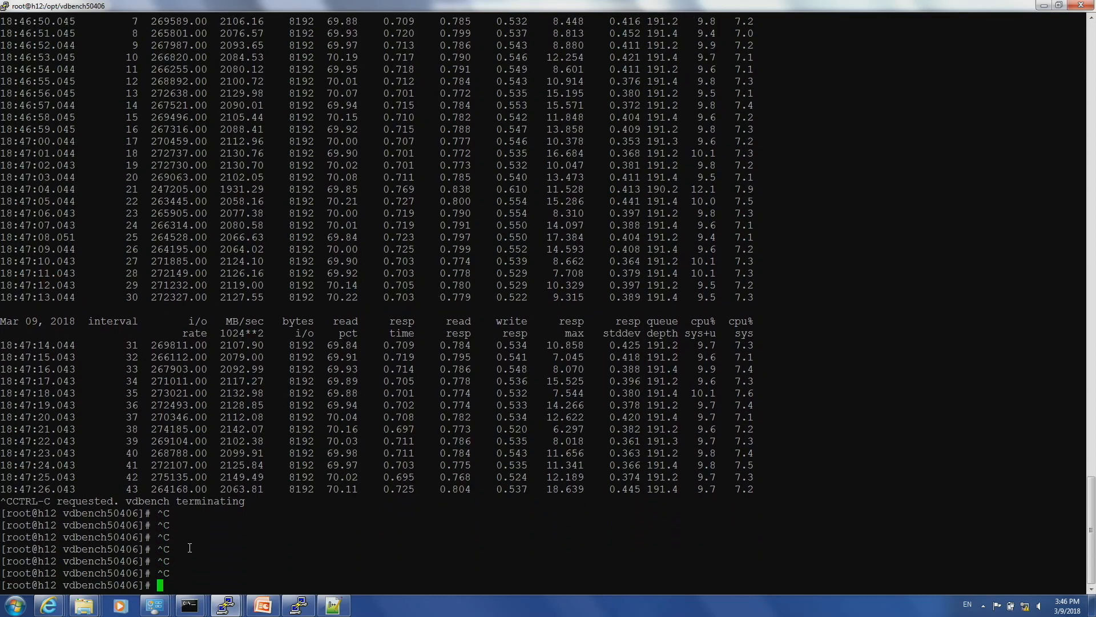
{"action": "left_click", "coordinate": [225, 605]}
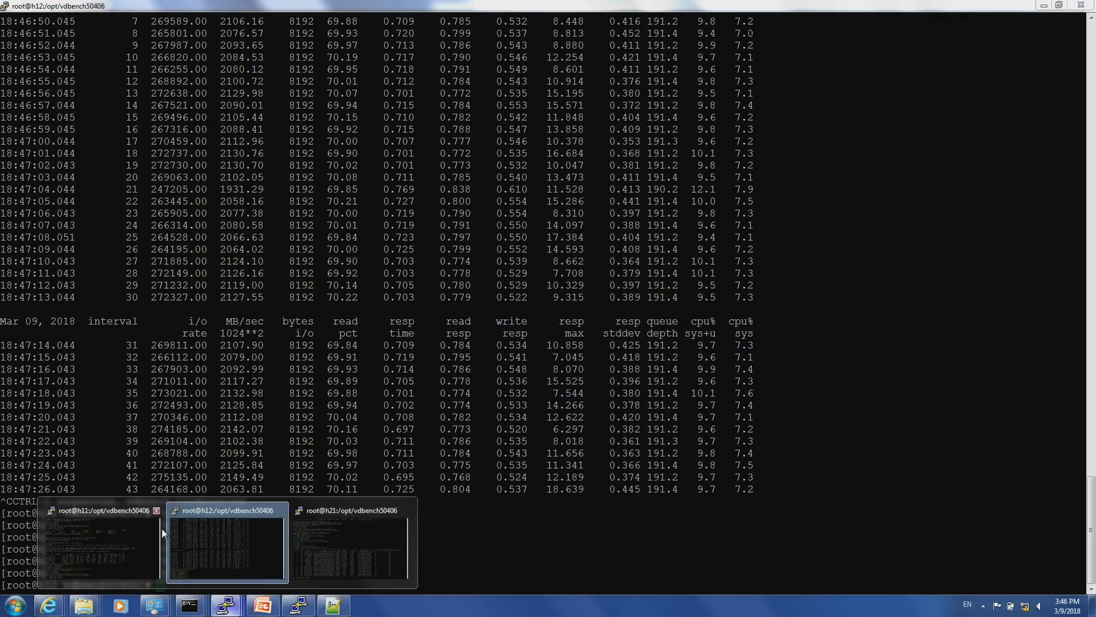
- Review the Test Network Topology slide, and open the HyperMetro Pair list of Site2.Huawei.Storage in DeviceManager
{"action": "left_click", "coordinate": [263, 606]}
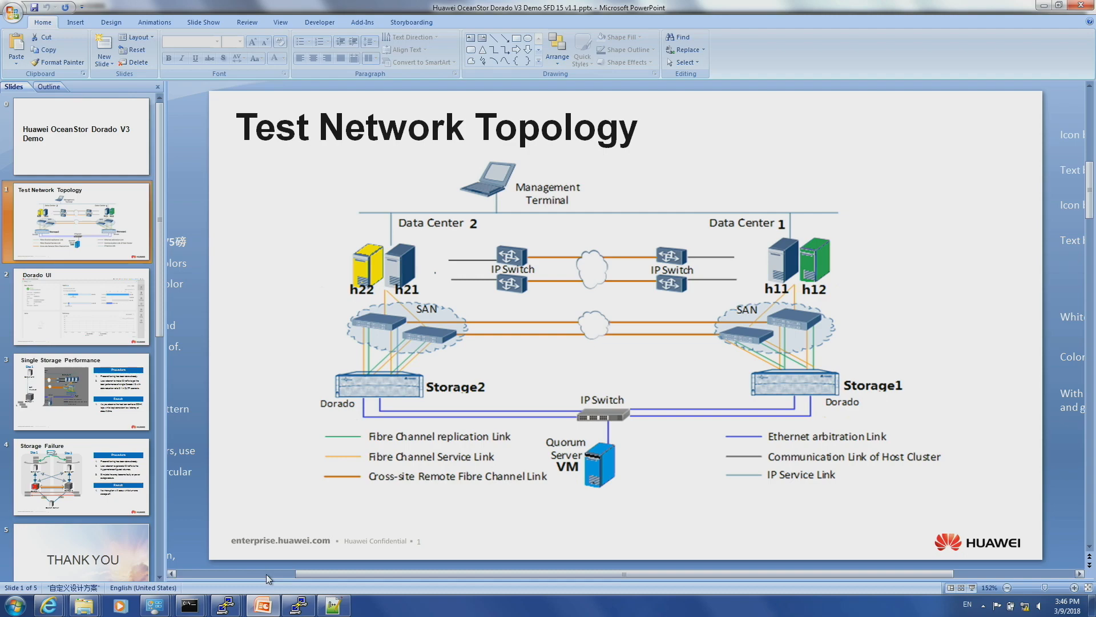
{"action": "mouse_move", "coordinate": [48, 604]}
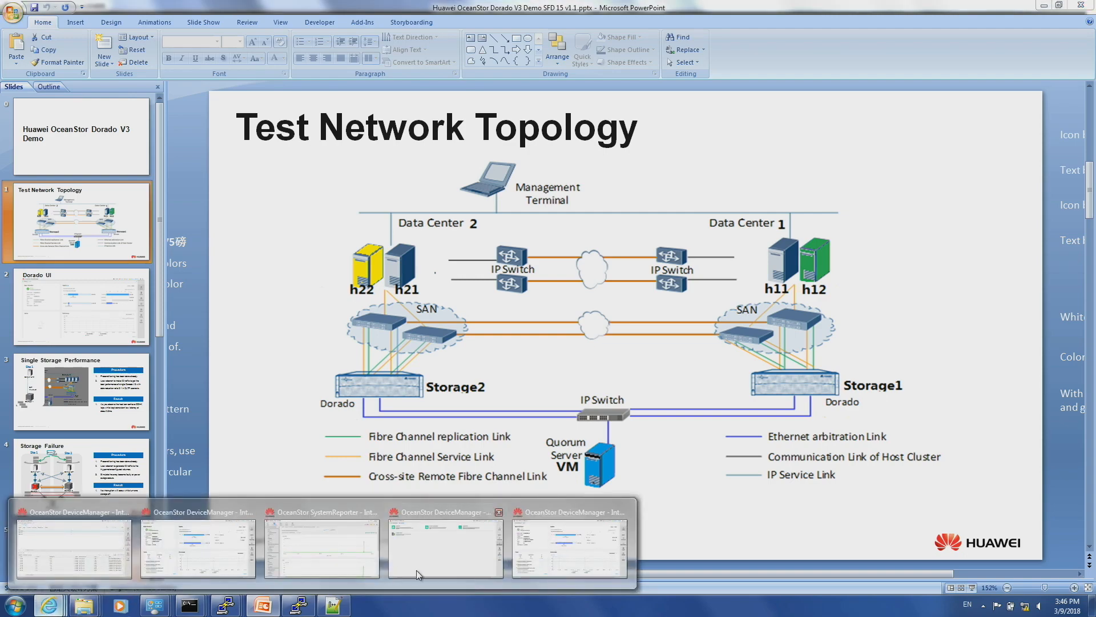
{"action": "mouse_move", "coordinate": [102, 554]}
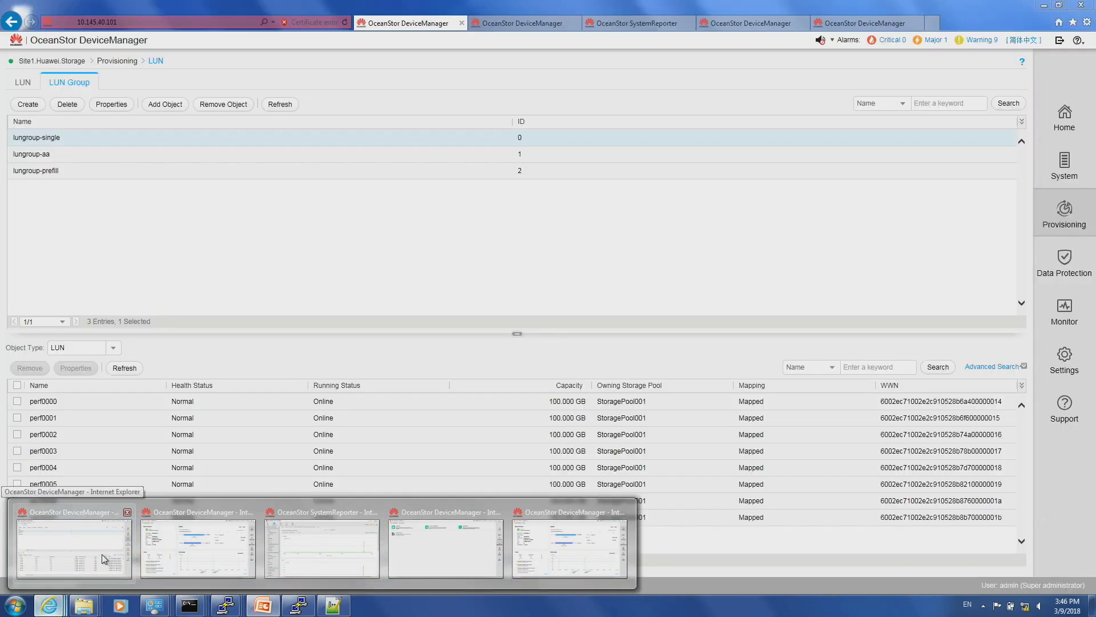
{"action": "left_click", "coordinate": [190, 551]}
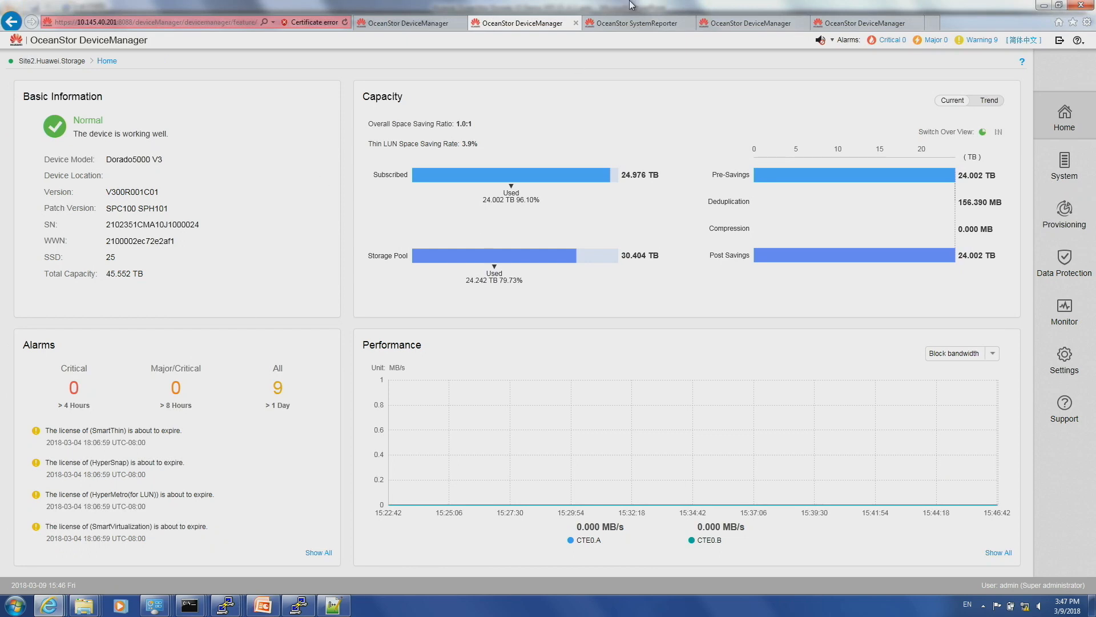
{"action": "left_click", "coordinate": [1054, 216]}
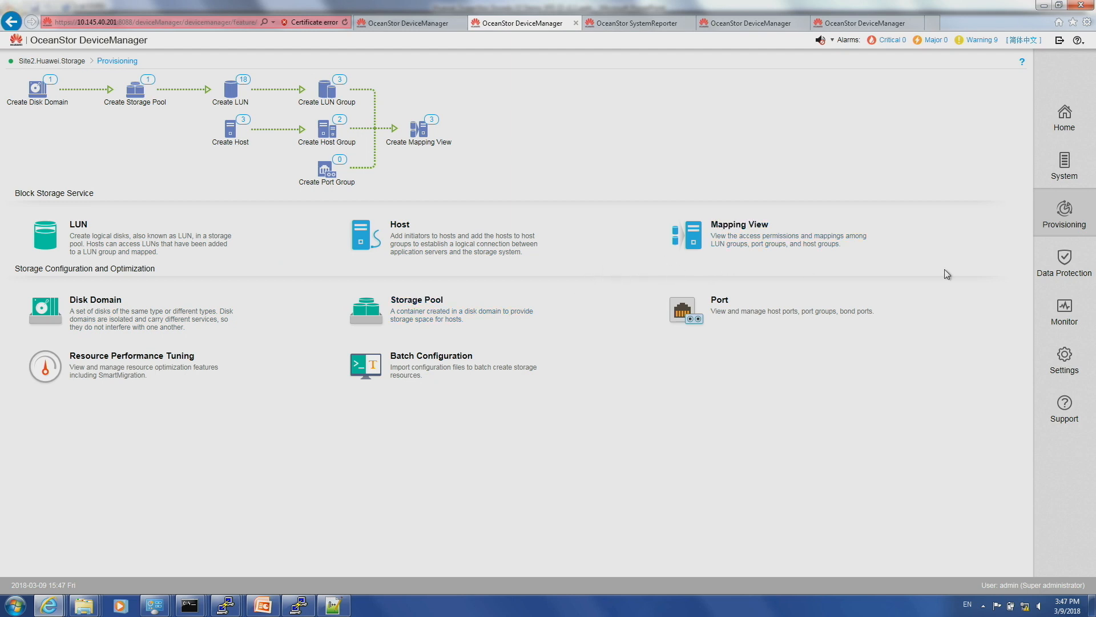
{"action": "left_click", "coordinate": [1065, 273]}
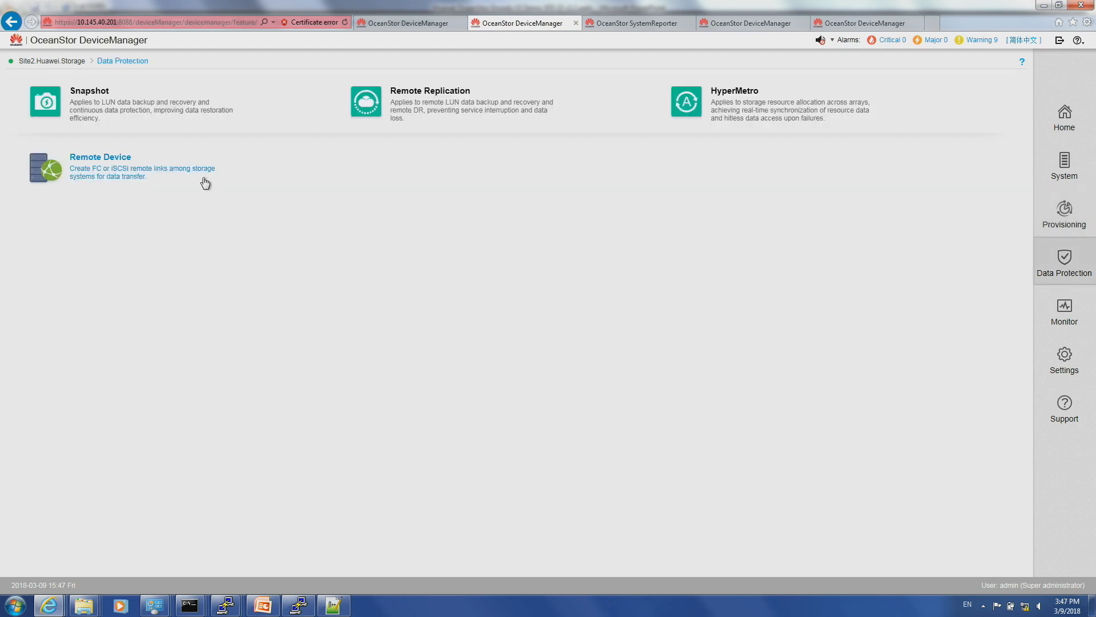
{"action": "left_click", "coordinate": [708, 103]}
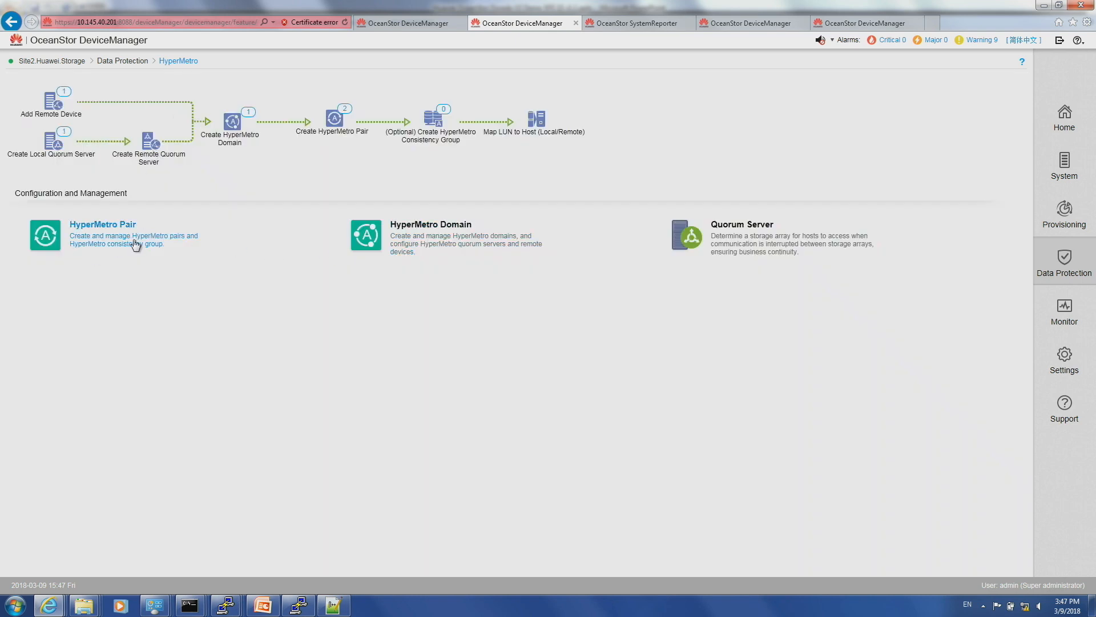
{"action": "left_click", "coordinate": [136, 244]}
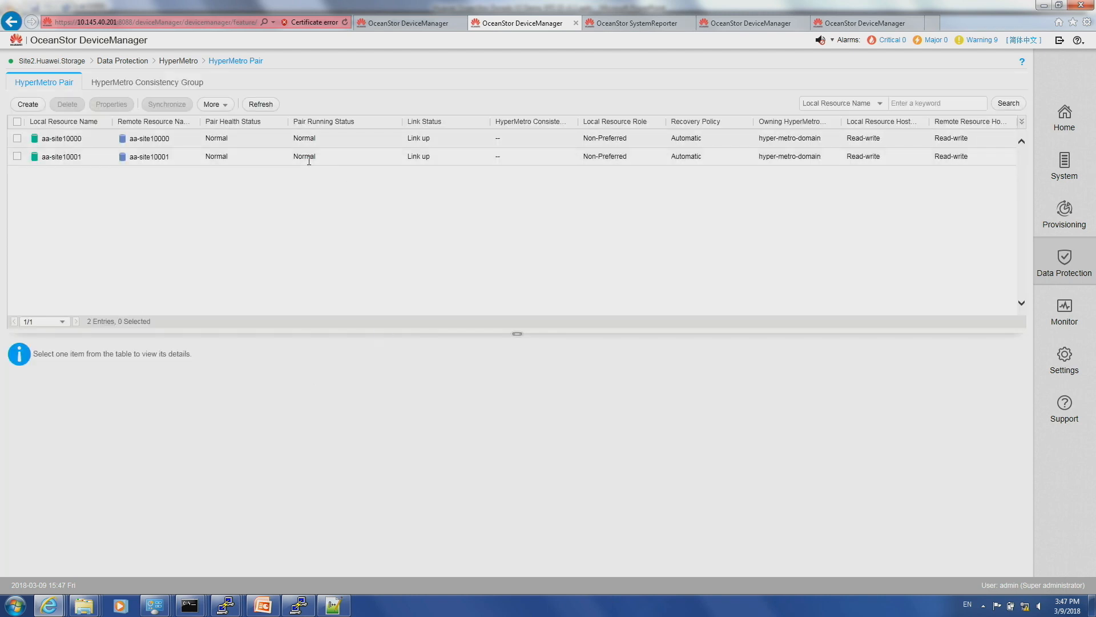
- In the h11 terminal, run sh upadmin-show-vlun-hypermetro.sh and examine which arrays serve the sdb and sdc LUNs
{"action": "left_click", "coordinate": [298, 604]}
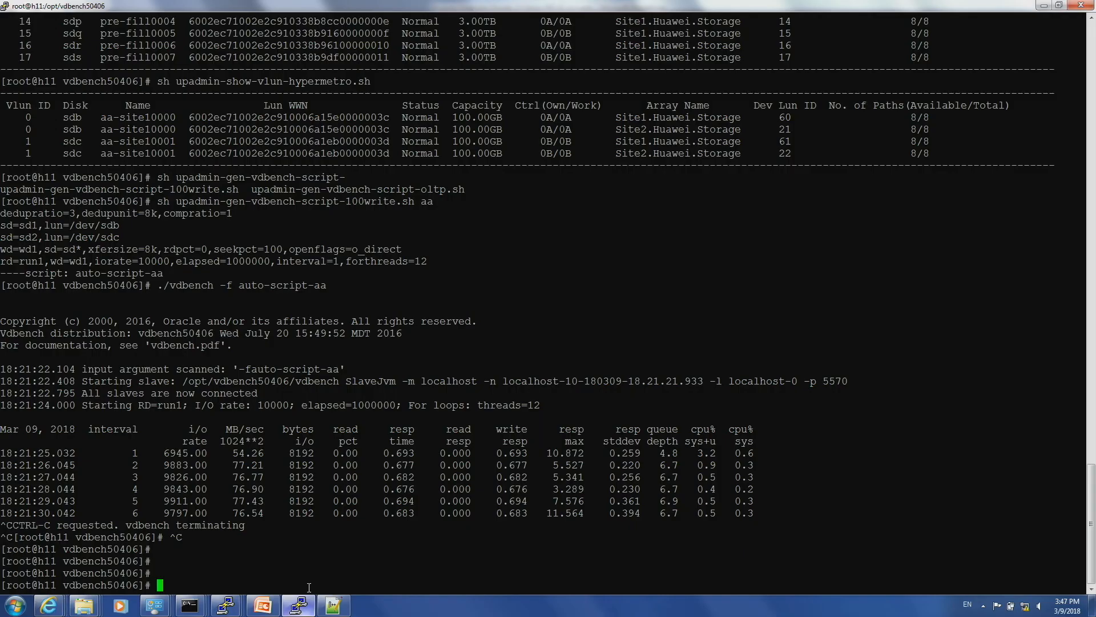
{"action": "mouse_move", "coordinate": [301, 606]}
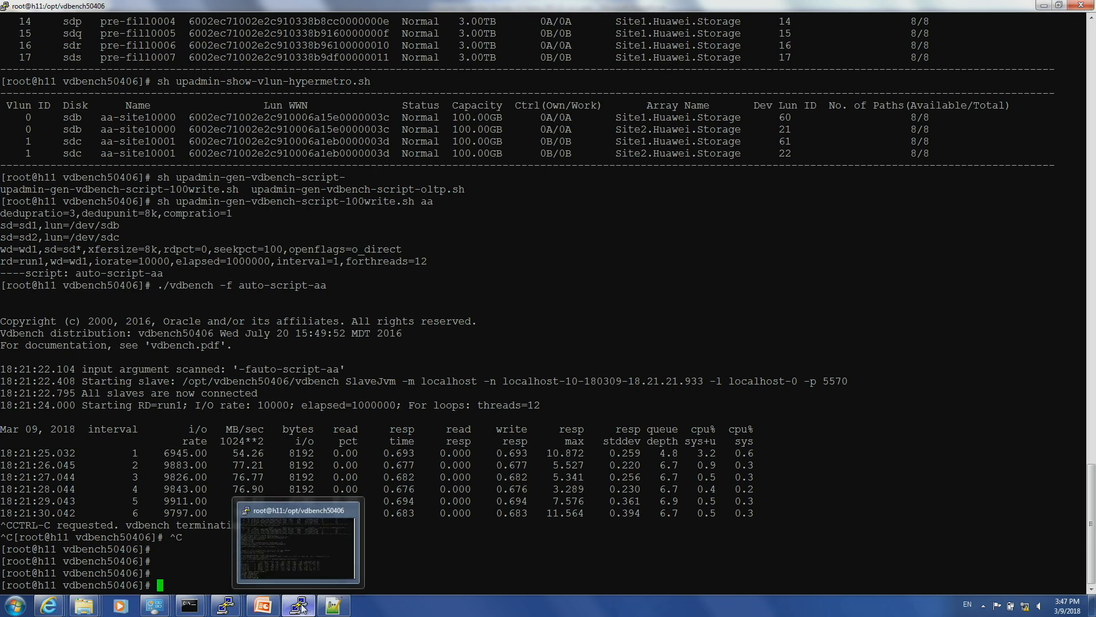
{"action": "left_click", "coordinate": [301, 607]}
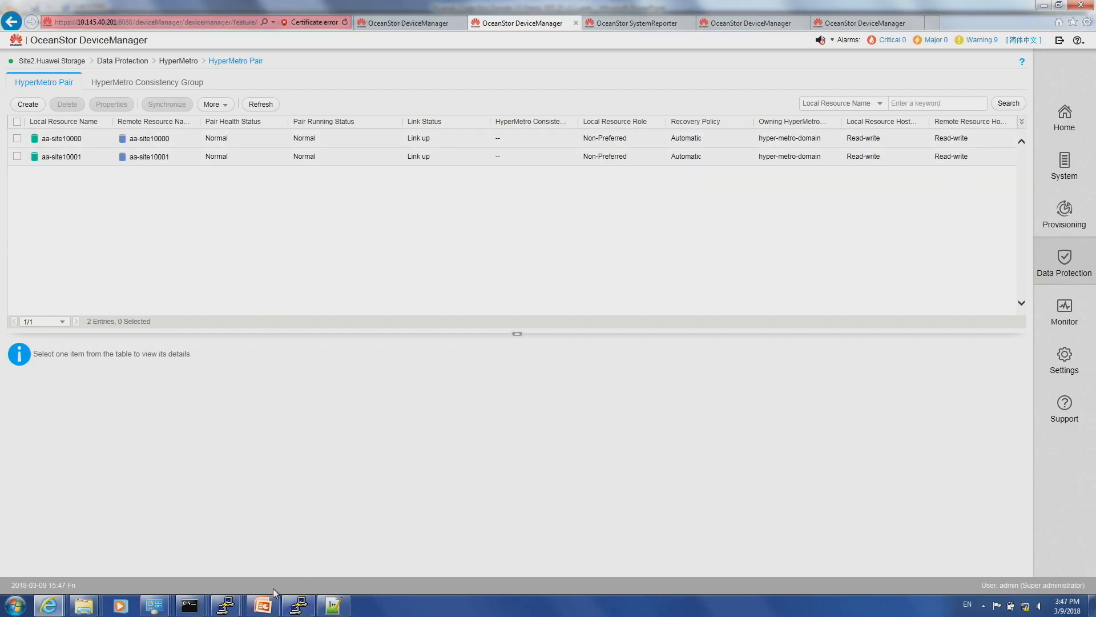
{"action": "left_click", "coordinate": [300, 607]}
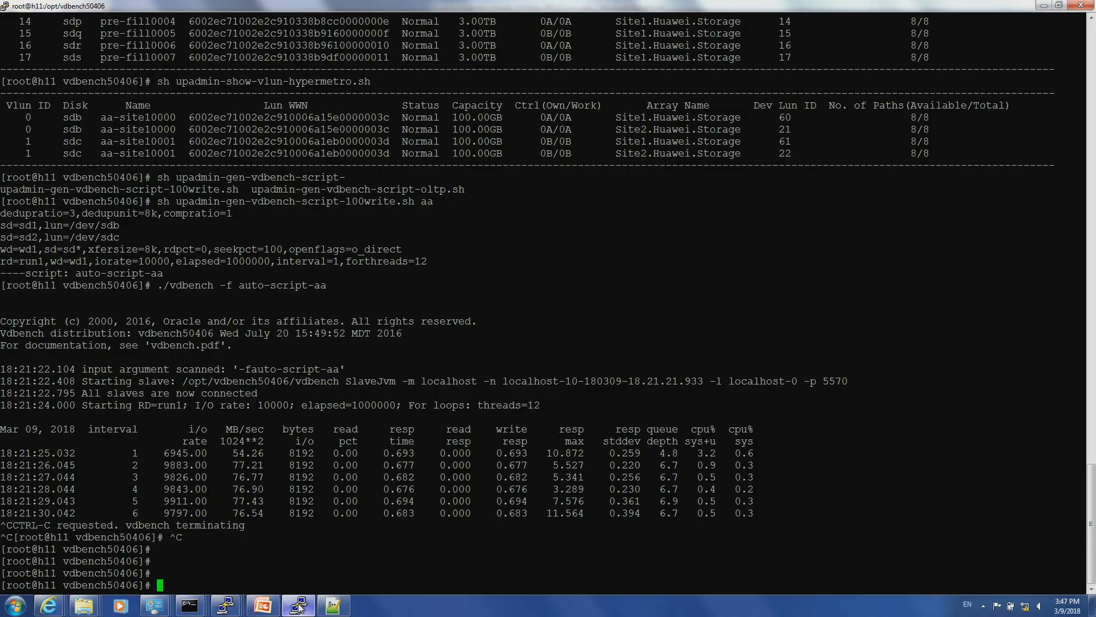
{"action": "left_click", "coordinate": [299, 606]}
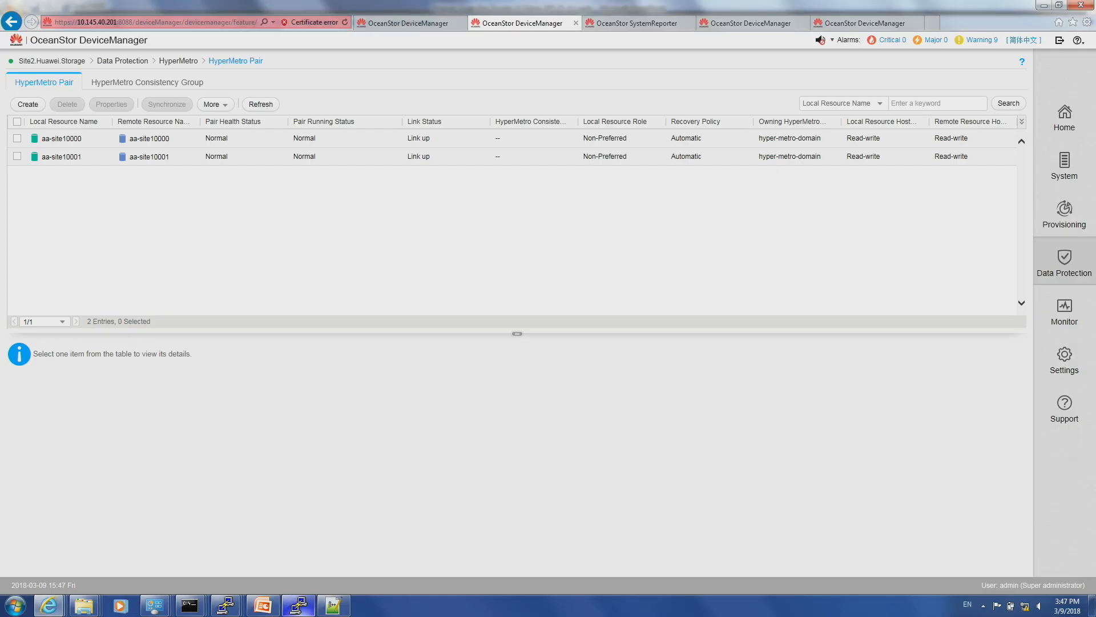
{"action": "left_click", "coordinate": [307, 610]}
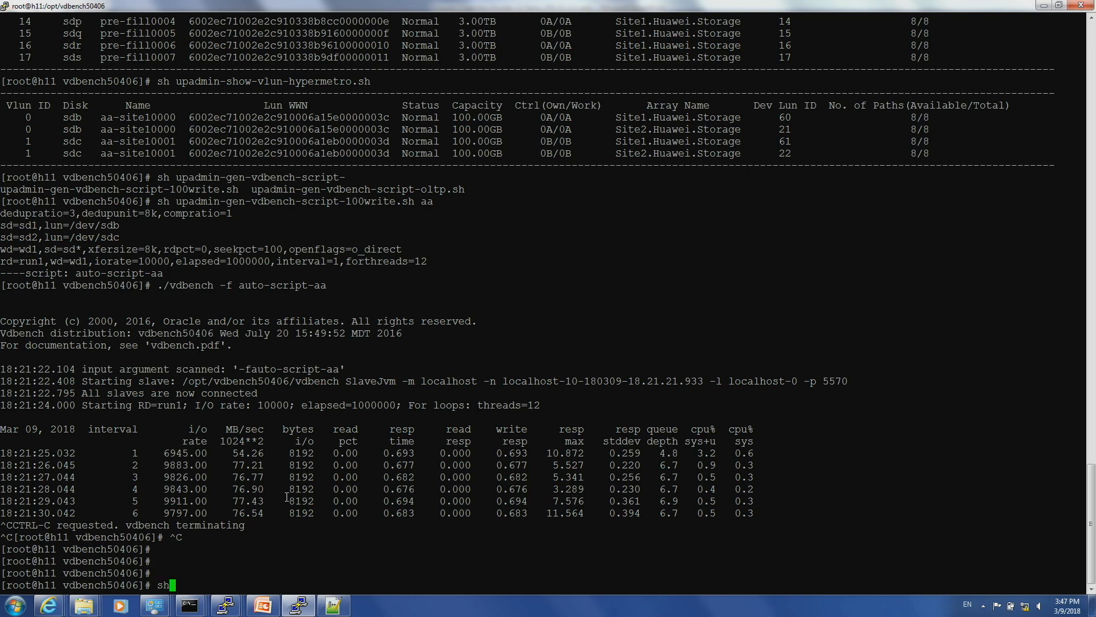
{"action": "type", "text": "sh upadmin-show-vlun-"}
{"action": "key", "text": "Tab"}
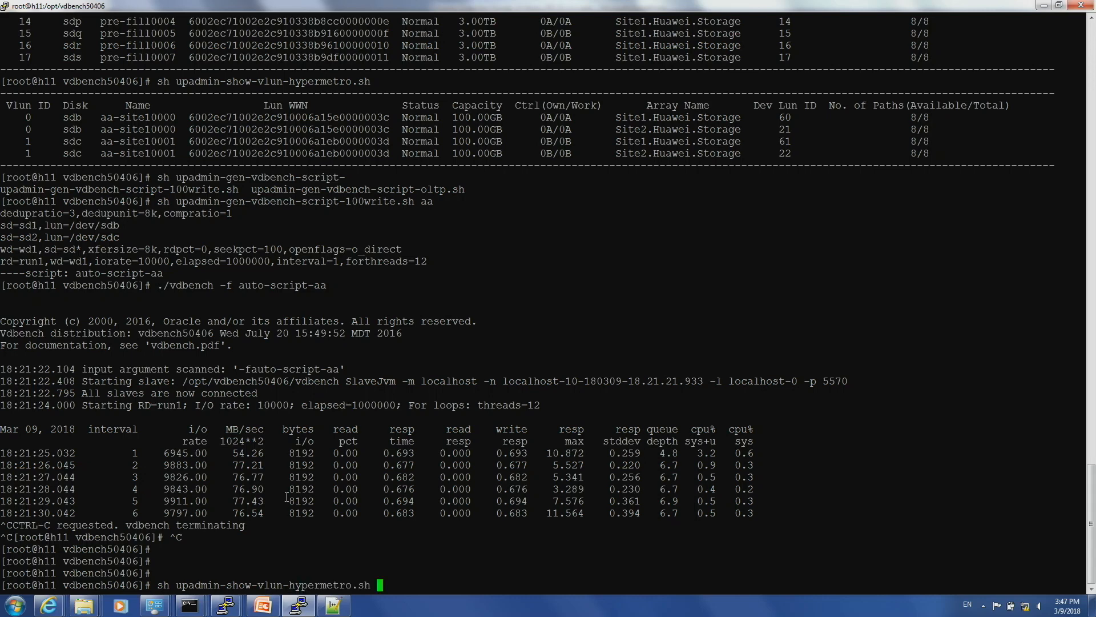
{"action": "key", "text": "Return"}
{"action": "left_click_drag", "start_coordinate": [76, 530], "coordinate": [165, 559]}
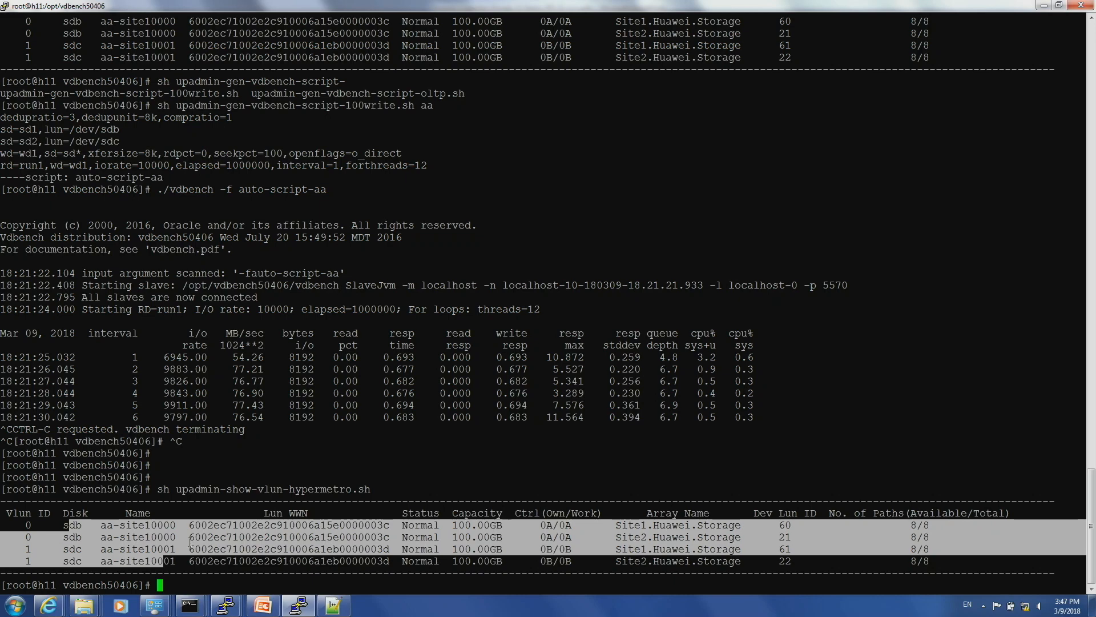
{"action": "left_click_drag", "start_coordinate": [9, 520], "coordinate": [772, 548]}
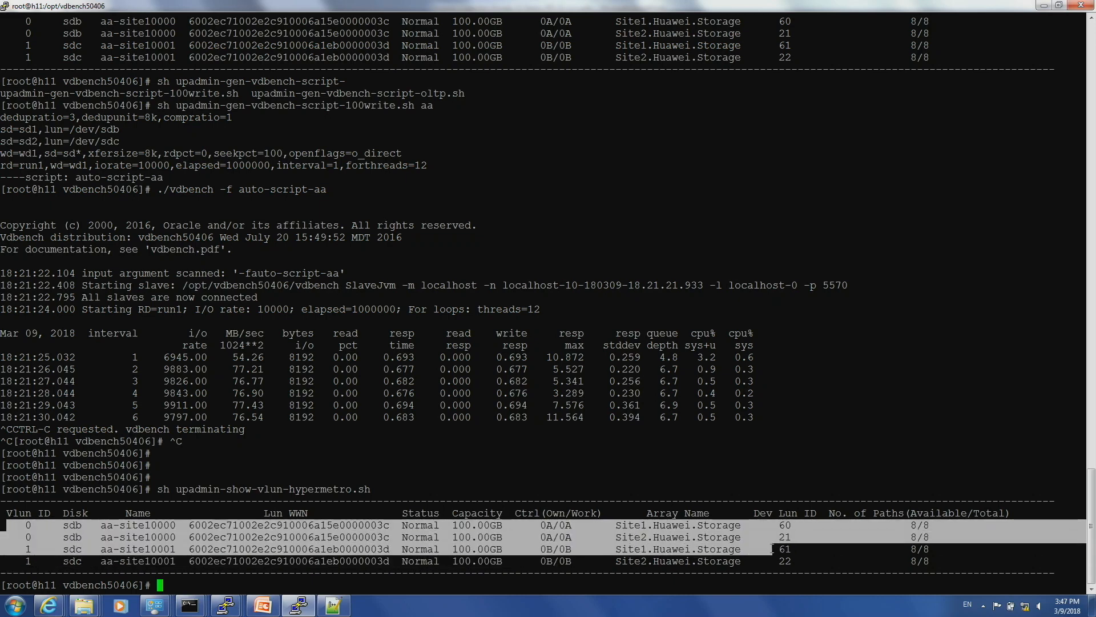
{"action": "type", "text": "cat auto"}
{"action": "key", "text": "Tab"}
{"action": "key", "text": "BackSpace"}
{"action": "key", "text": "BackSpace"}
{"action": "key", "text": "BackSpace"}
{"action": "key", "text": "BackSpace"}
{"action": "key", "text": "BackSpace"}
{"action": "key", "text": "BackSpace"}
{"action": "key", "text": "BackSpace"}
{"action": "key", "text": "BackSpace"}
{"action": "key", "text": "Tab"}
{"action": "key", "text": "Up"}
{"action": "key", "text": "Down"}
{"action": "key", "text": "ctrl+c"}
- Run sh upadmin-show-path.sh on h11 and examine the paths to the Site1 and Site2 arrays, relating them to LUN aa-site10000
{"action": "type", "text": "sh upadmin-show-pa"}
{"action": "key", "text": "Tab"}
{"action": "key", "text": "Return"}
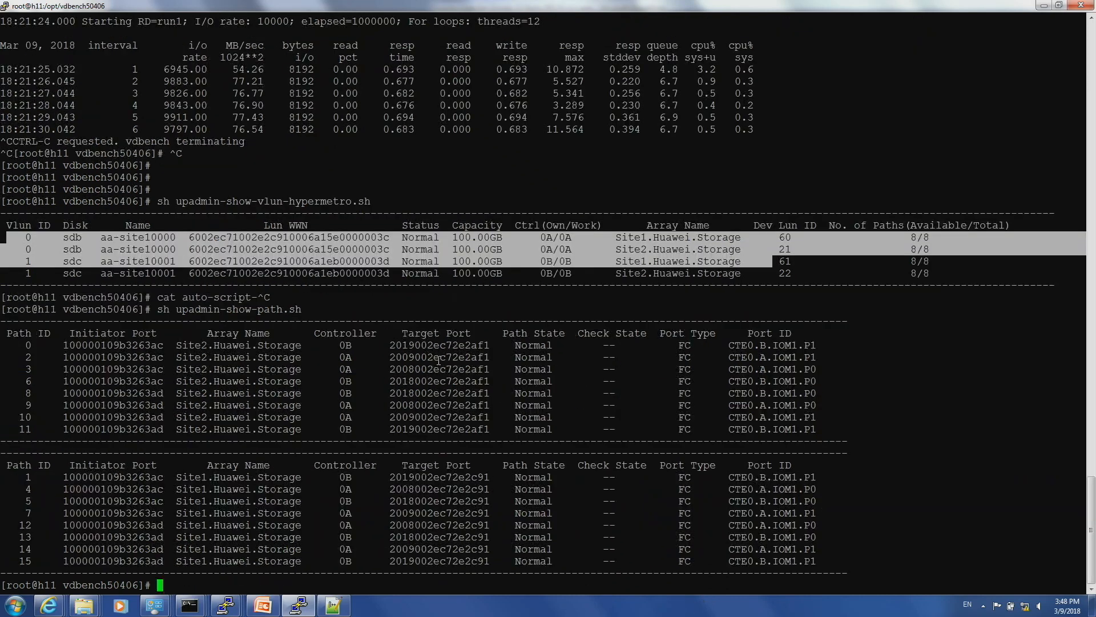
{"action": "left_click_drag", "start_coordinate": [2, 305], "coordinate": [715, 568]}
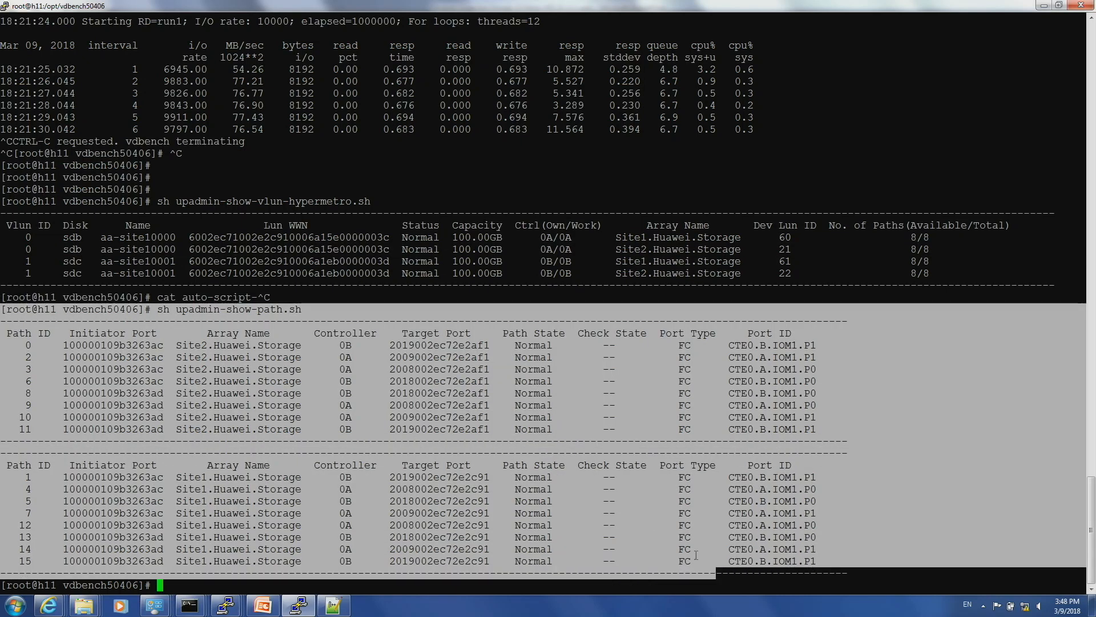
{"action": "left_click_drag", "start_coordinate": [177, 342], "coordinate": [297, 416]}
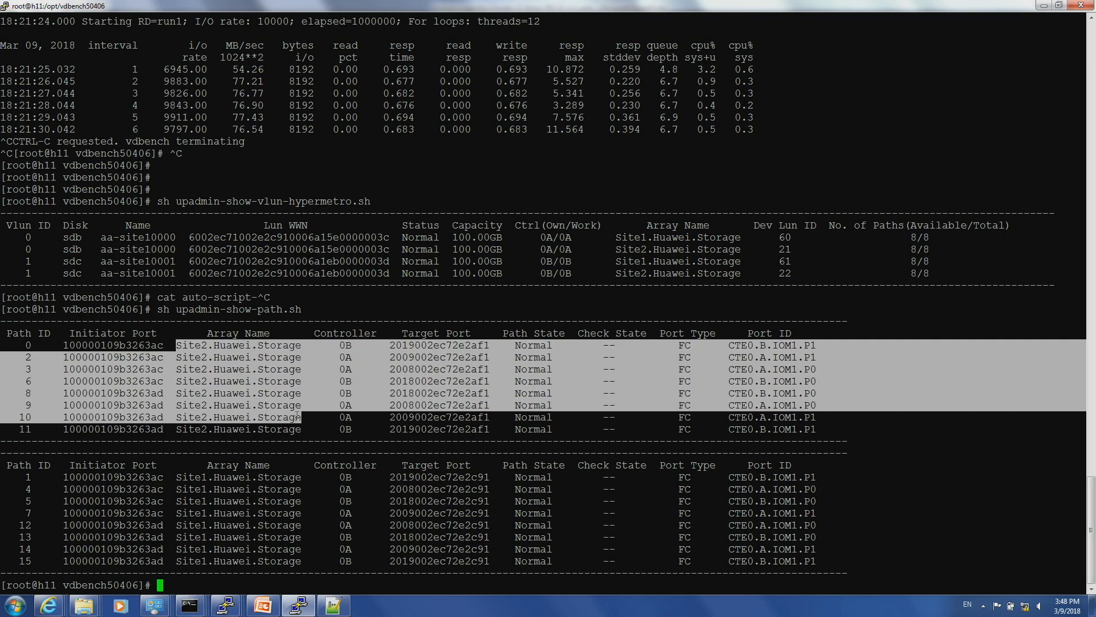
{"action": "left_click_drag", "start_coordinate": [82, 453], "coordinate": [540, 549]}
{"action": "left_click_drag", "start_coordinate": [146, 249], "coordinate": [445, 237]}
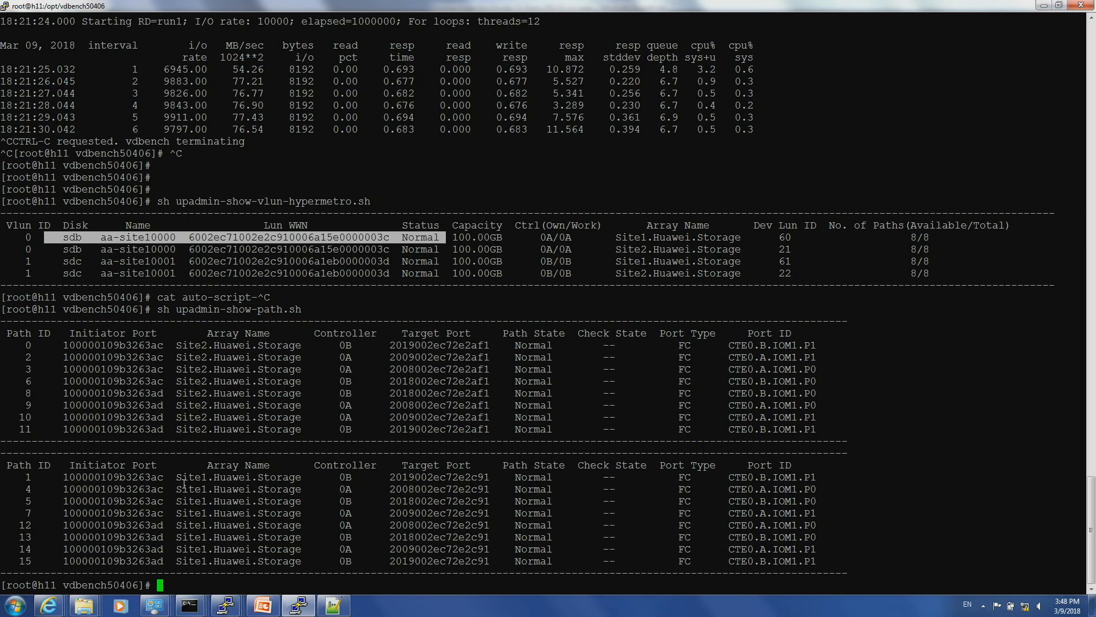
- Print the contents of auto-script-aa on h11 with cat to review its devices and workload parameters
{"action": "type", "text": "cat au"}
{"action": "key", "text": "Tab"}
{"action": "type", "text": "aa"}
{"action": "key", "text": "Return"}
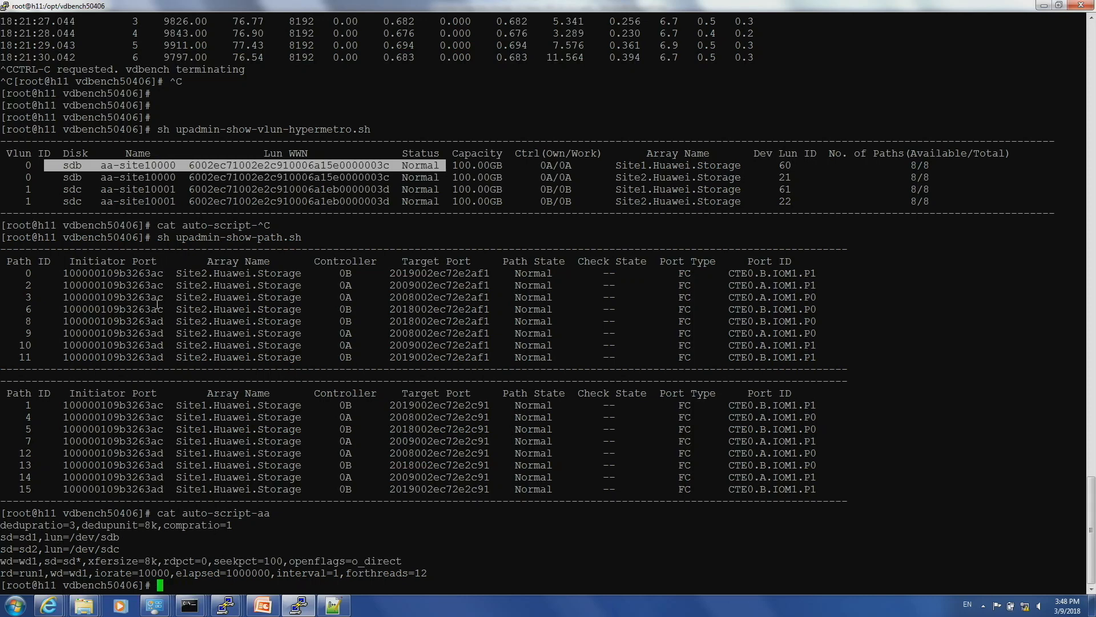
- Start the HyperMetro workload on h11 with ./vdbench -f auto-script-aa
{"action": "type", "text": "./vdbench "}
{"action": "type", "text": "-f"}
{"action": "type", "text": "au"}
{"action": "key", "text": "Tab"}
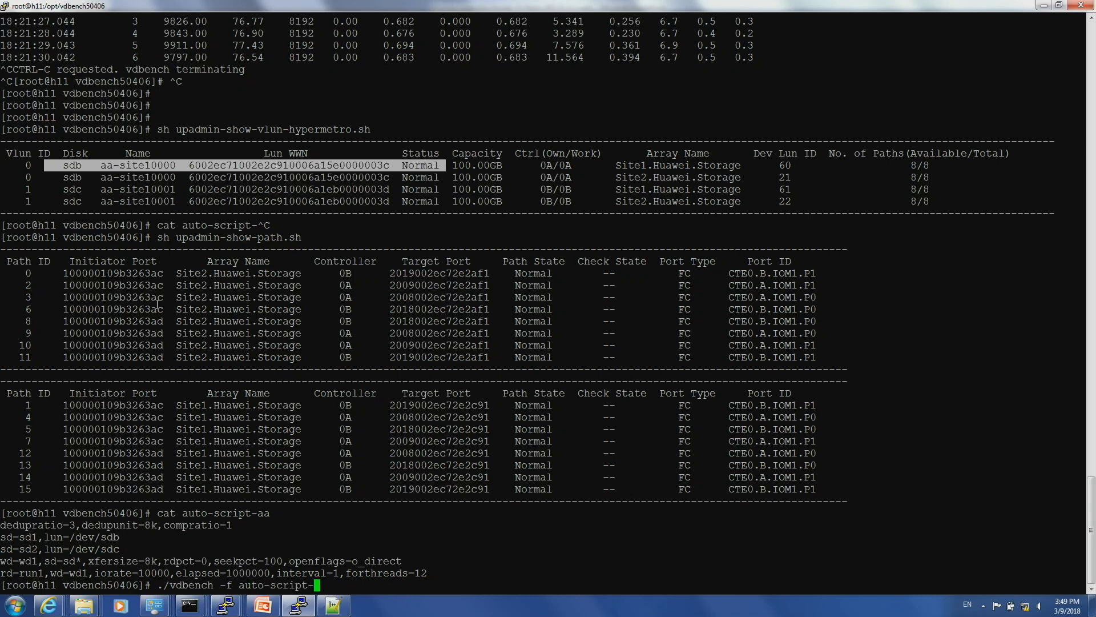
{"action": "type", "text": "aa"}
{"action": "key", "text": "Return"}
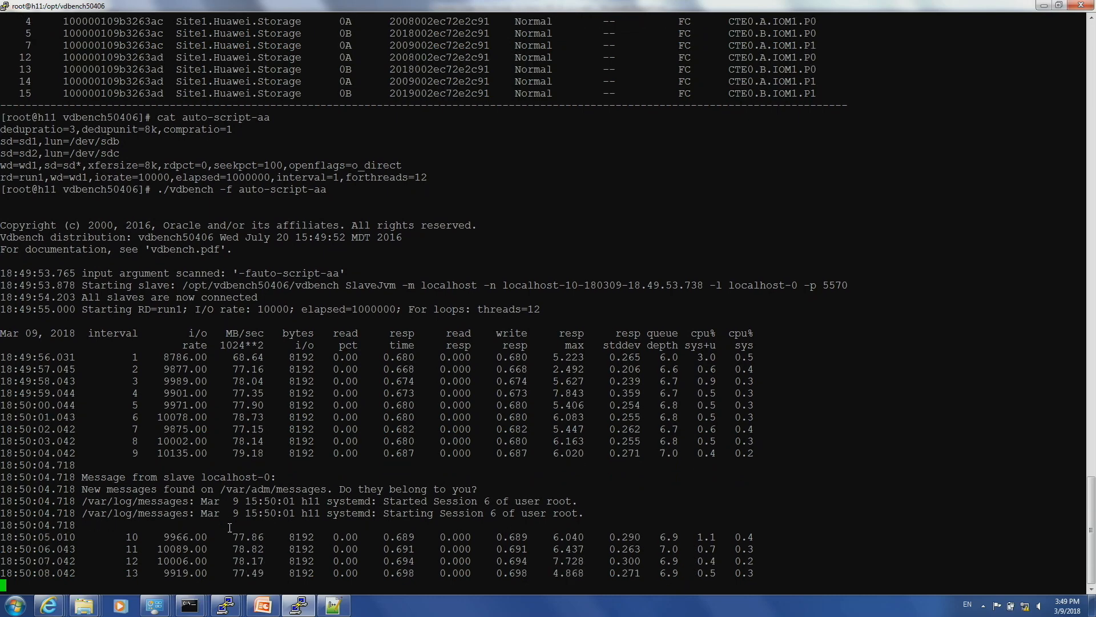
- Switch to SystemReporter and examine the Site1 array's real-time I/O response time, CPU usage and IOPS charts
{"action": "left_click", "coordinate": [263, 606]}
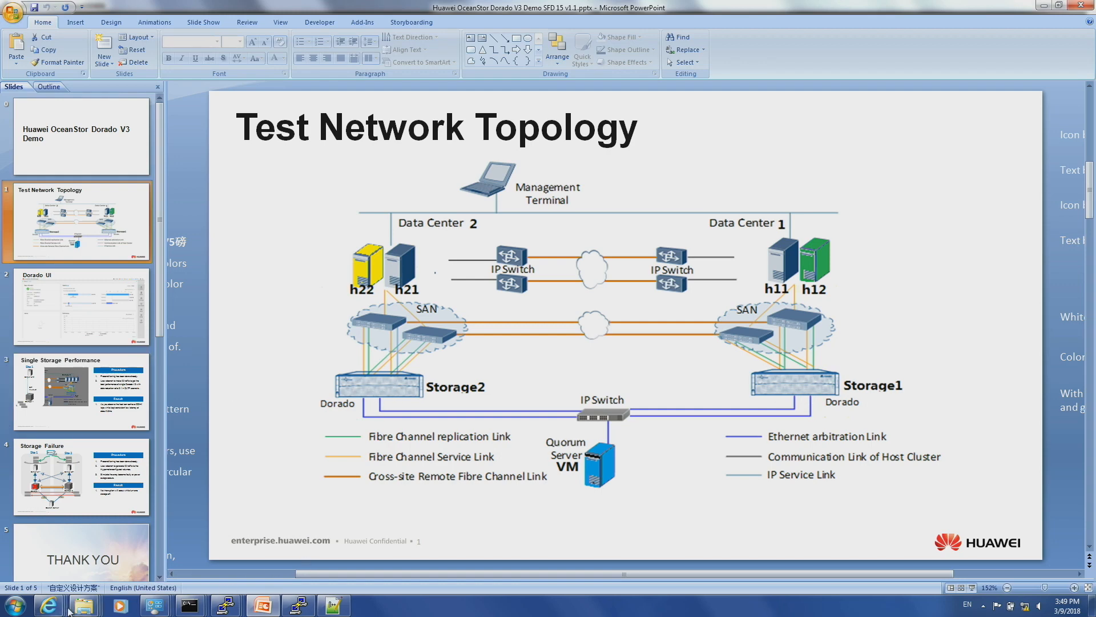
{"action": "mouse_move", "coordinate": [72, 603]}
{"action": "mouse_move", "coordinate": [304, 546]}
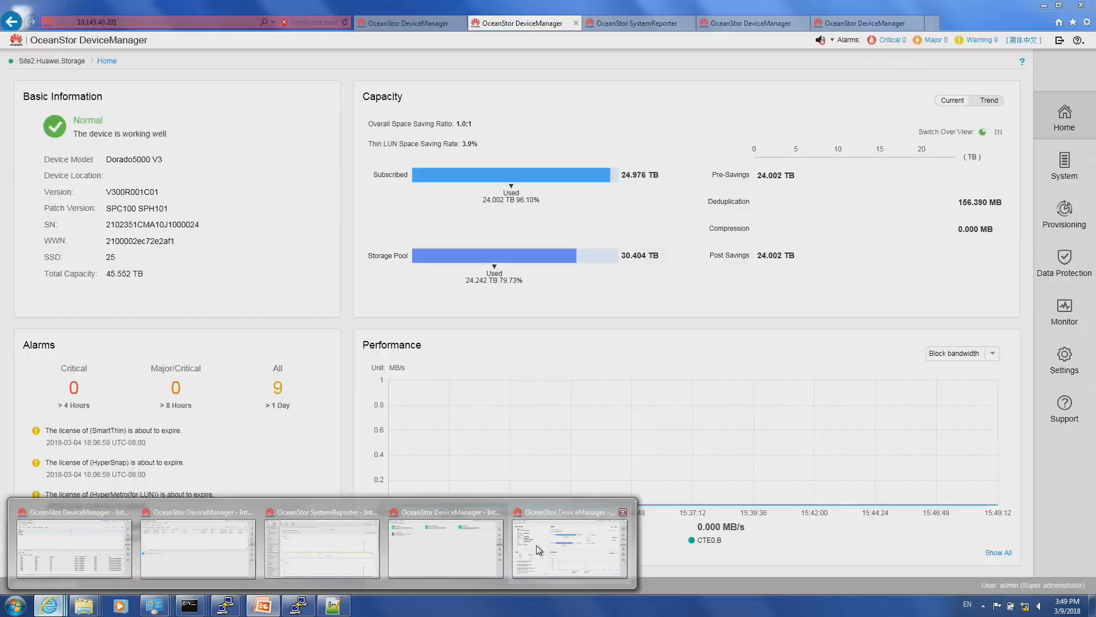
{"action": "left_click", "coordinate": [302, 545]}
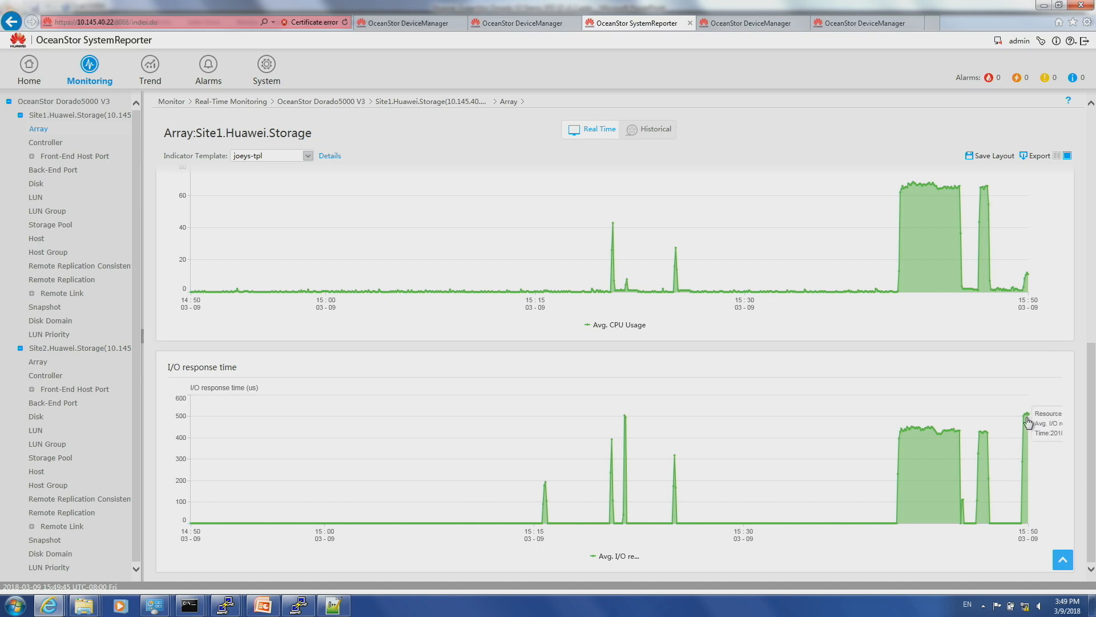
{"action": "scroll", "coordinate": [1030, 354], "scroll_direction": "up", "scroll_amount": 1}
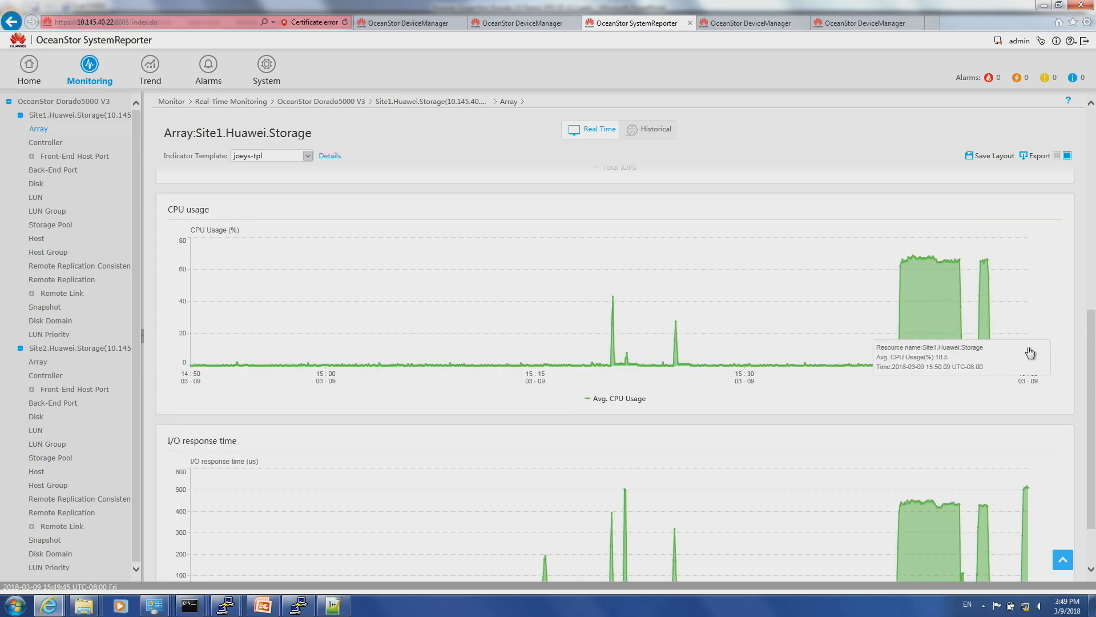
{"action": "scroll", "coordinate": [965, 316], "scroll_direction": "up", "scroll_amount": 4}
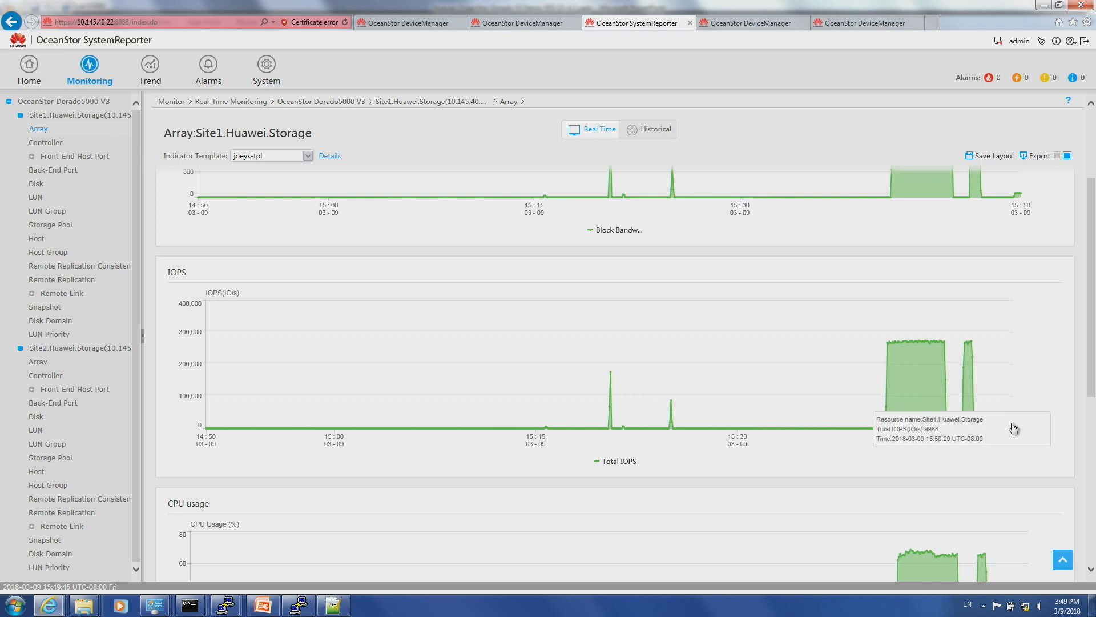
- Examine the Site2 array's real-time bandwidth and IOPS charts, and check the running vdbench output on h11
{"action": "left_click", "coordinate": [56, 364]}
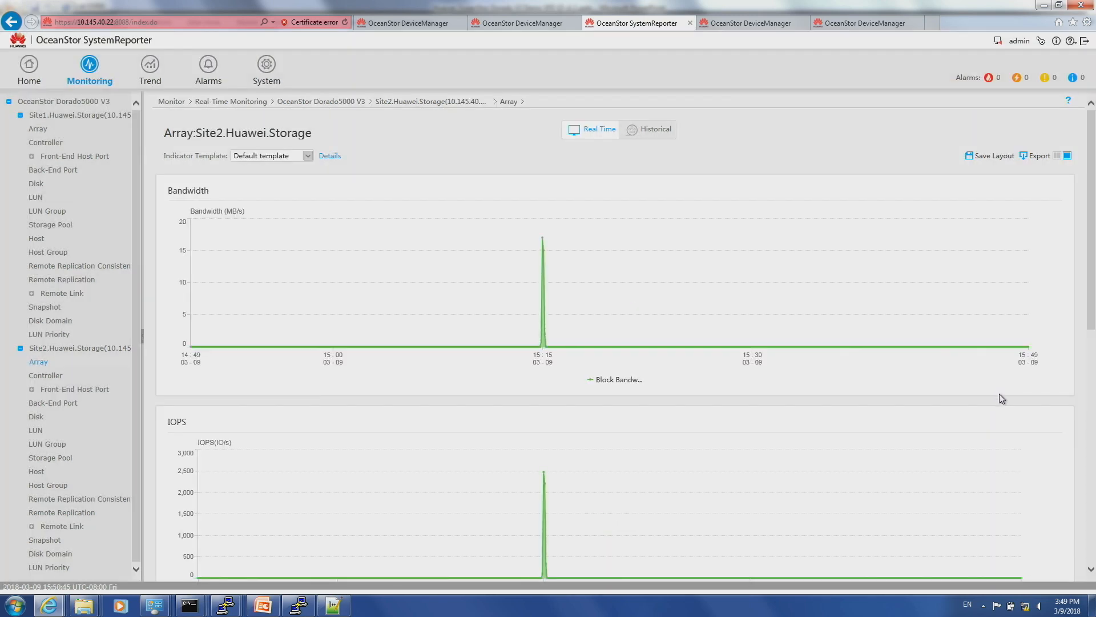
{"action": "scroll", "coordinate": [999, 393], "scroll_direction": "down", "scroll_amount": 3}
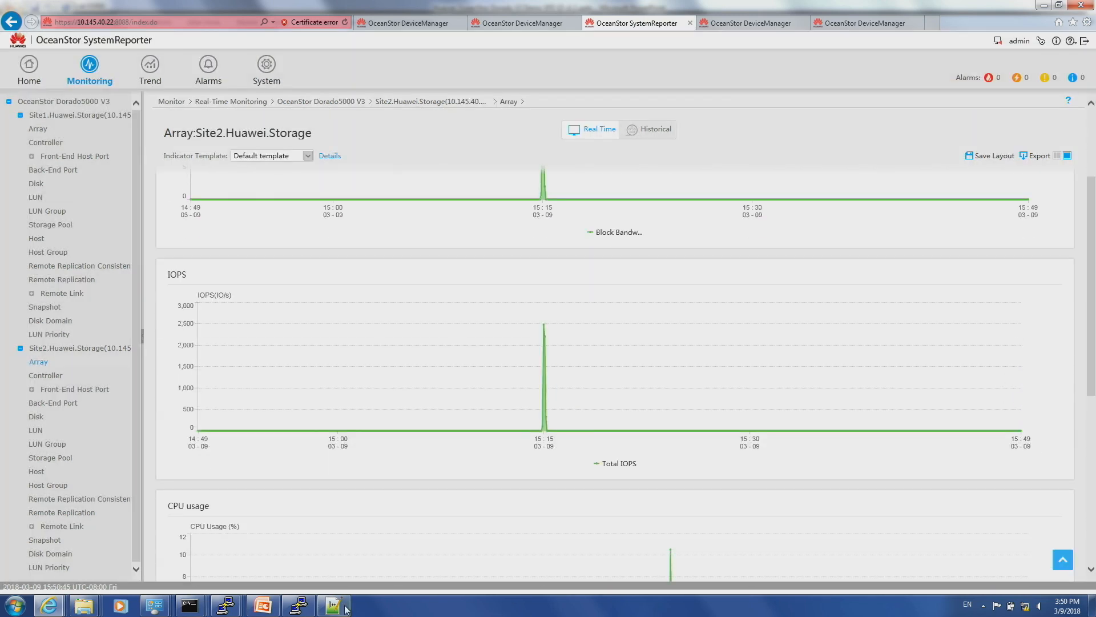
{"action": "left_click", "coordinate": [299, 606]}
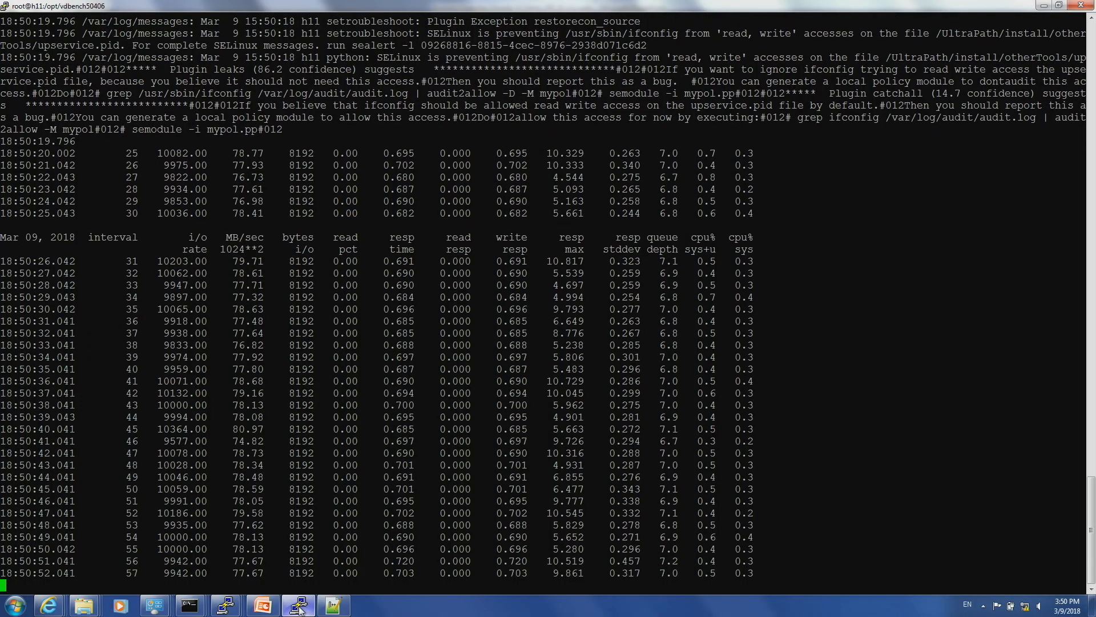
{"action": "mouse_move", "coordinate": [309, 611]}
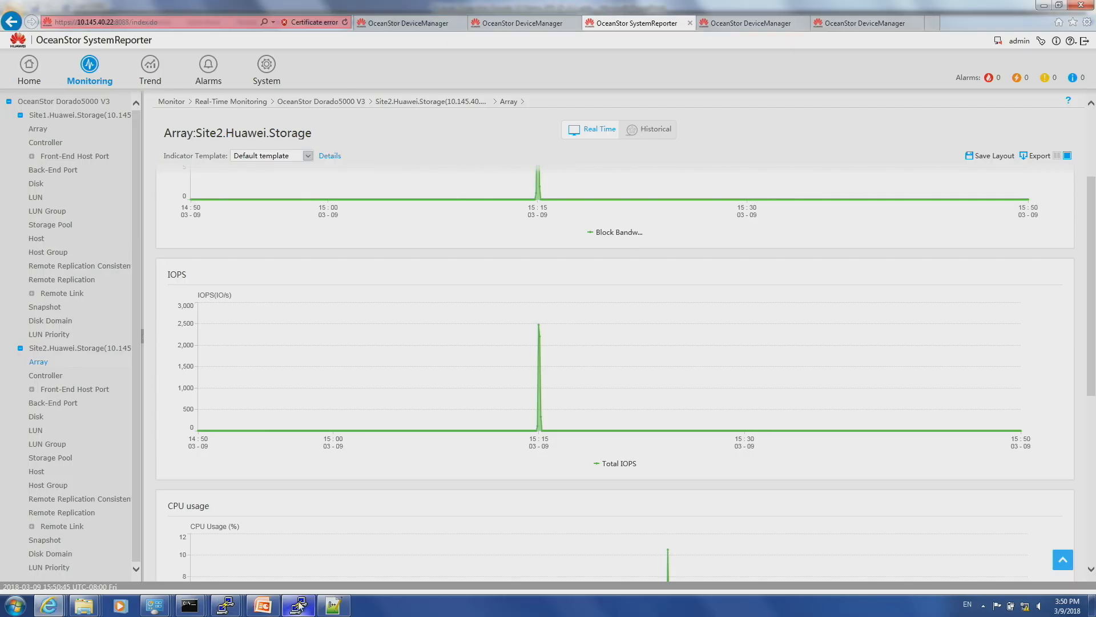
{"action": "left_click", "coordinate": [48, 606]}
- Open a Windows command prompt and run putty to start a new session configuration
{"action": "key", "text": "super"}
{"action": "type", "text": "cd"}
{"action": "key", "text": "BackSpace"}
{"action": "type", "text": "md"}
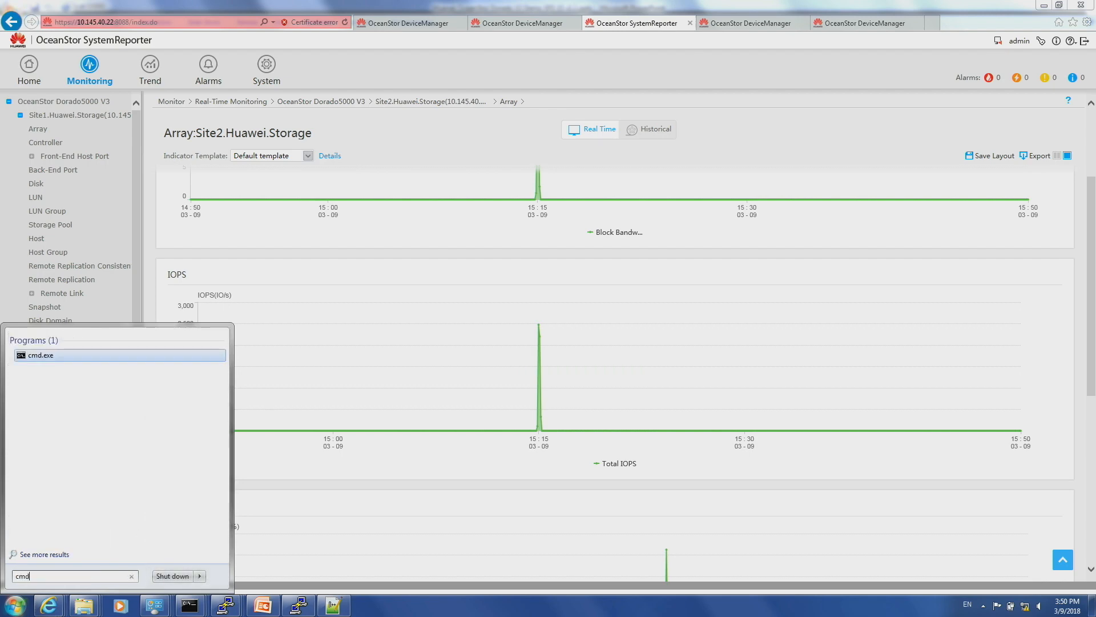
{"action": "key", "text": "Return"}
{"action": "type", "text": "pu"}
{"action": "key", "text": "Return"}
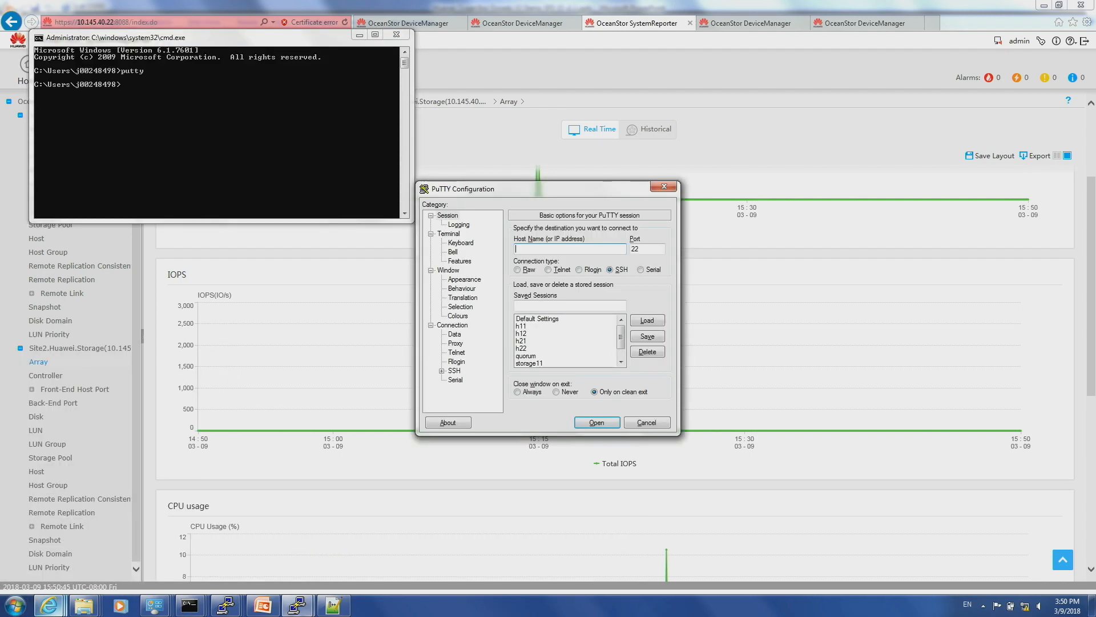
- Connect to host h11 with its saved PuTTY session and maximize the terminal window
{"action": "left_click", "coordinate": [523, 326]}
{"action": "double_click", "coordinate": [524, 329]}
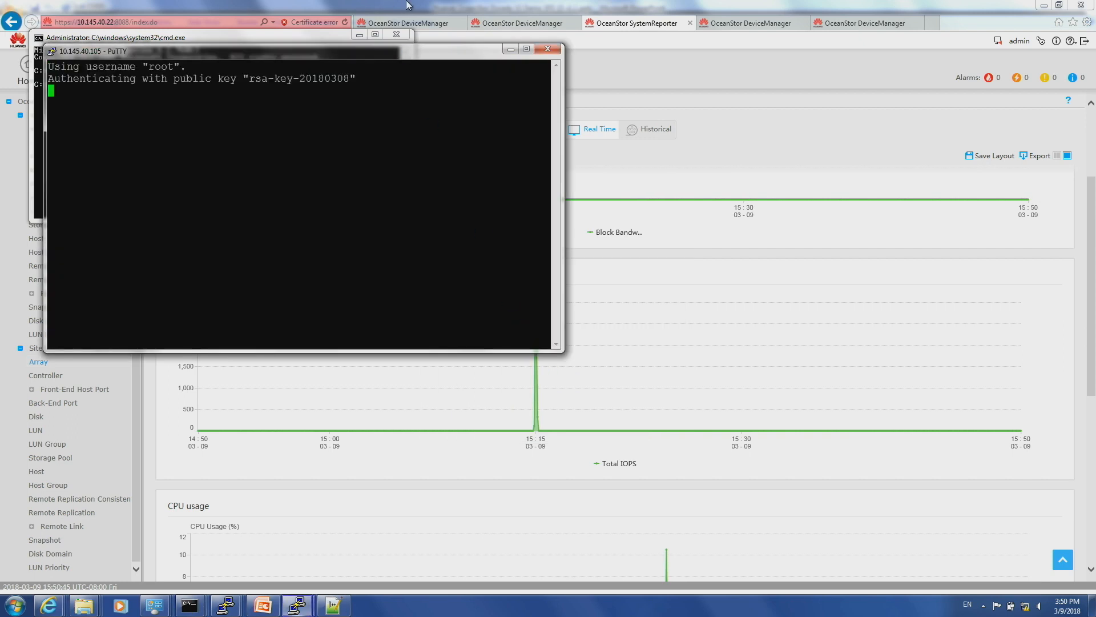
{"action": "double_click", "coordinate": [421, 53]}
- Change to the /opt/vdbench50406/ directory on h11
{"action": "type", "text": "csd"}
{"action": "key", "text": "BackSpace"}
{"action": "key", "text": "BackSpace"}
{"action": "key", "text": "BackSpace"}
{"action": "type", "text": "d "}
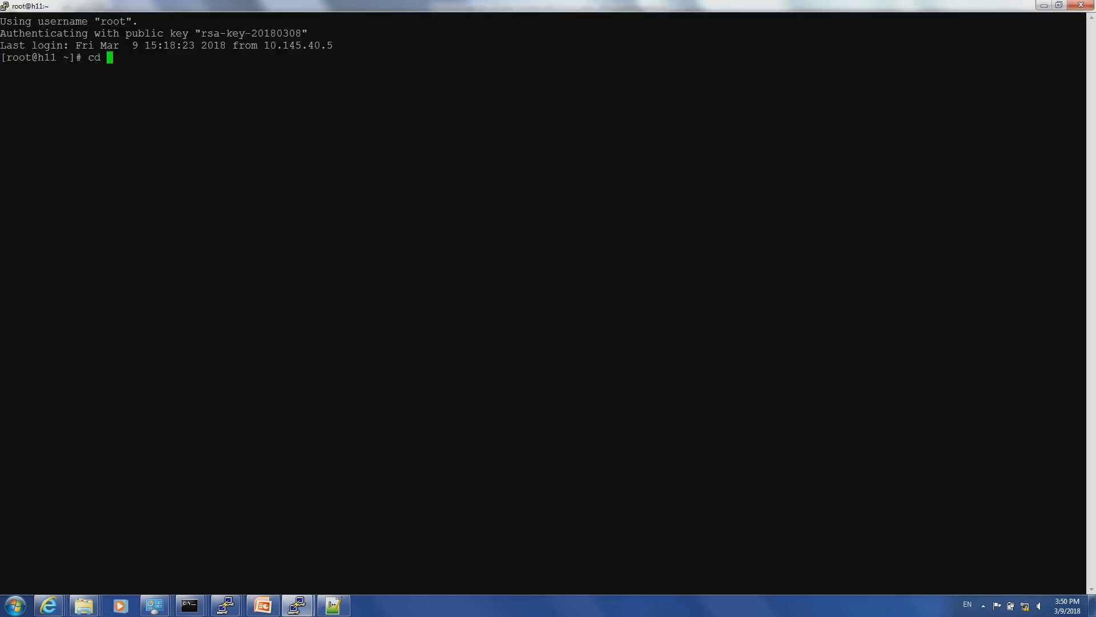
{"action": "type", "text": "/opt/m"}
{"action": "key", "text": "BackSpace"}
{"action": "type", "text": "v"}
{"action": "key", "text": "Tab"}
{"action": "key", "text": "Return"}
- Run upadmin-set-hypermetro-balance.sh with sh to balance HyperMetro I/O between both arrays
{"action": "type", "text": "sh u"}
{"action": "key", "text": "Tab"}
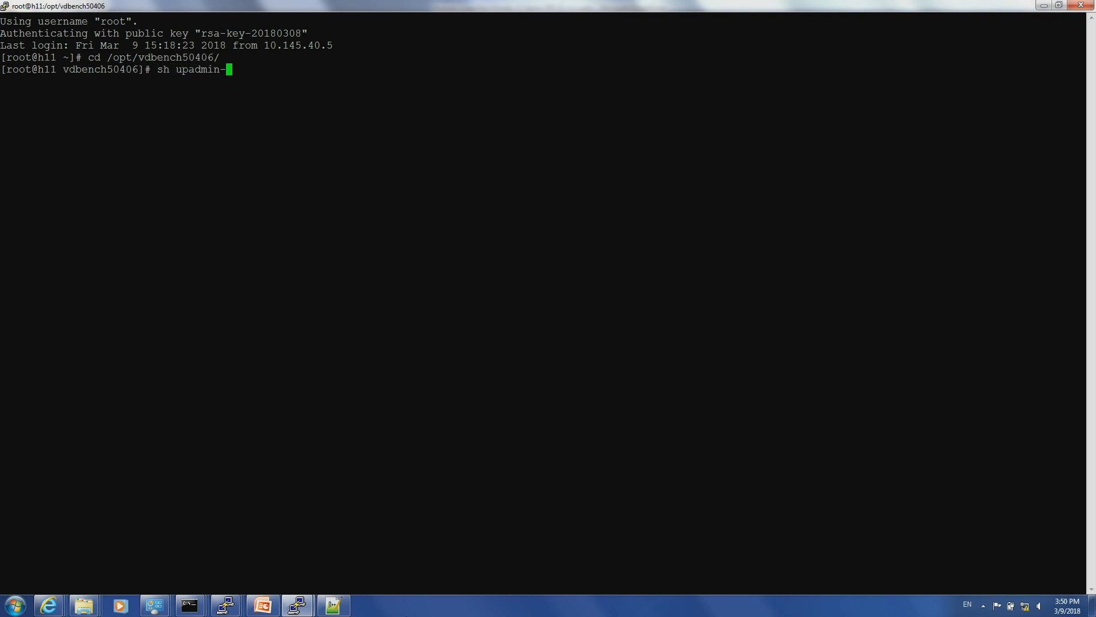
{"action": "type", "text": "s"}
{"action": "key", "text": "Tab"}
{"action": "type", "text": "b"}
{"action": "key", "text": "Tab"}
{"action": "key", "text": "Return"}
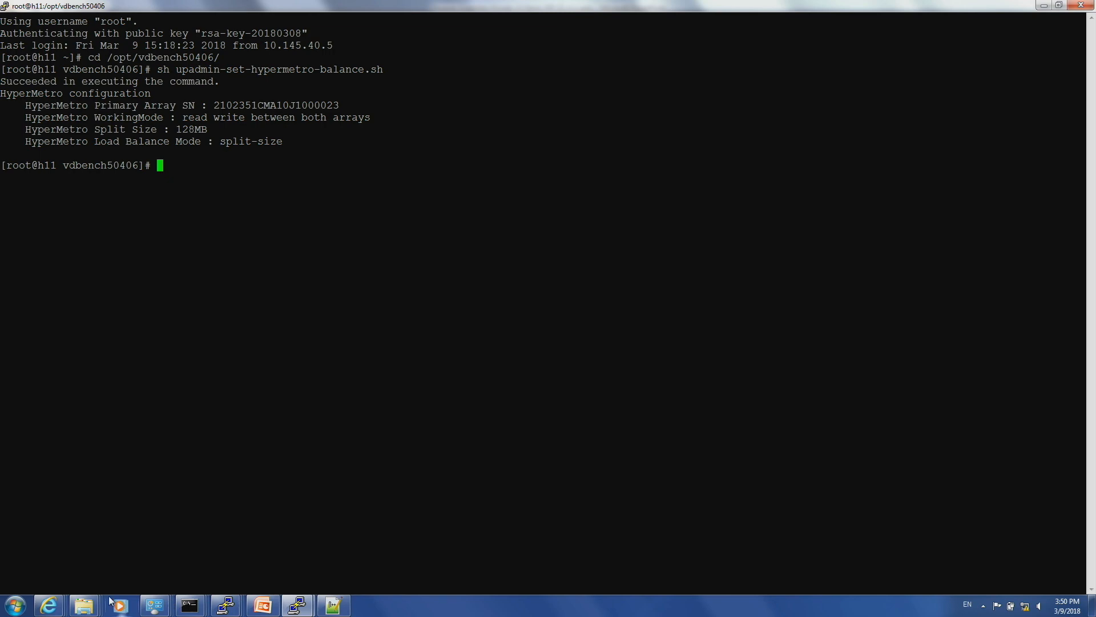
- Look over the Site2 home page and the Site1 LUN groups in DeviceManager, and bring up the Test Network Topology slide in PowerPoint
{"action": "mouse_move", "coordinate": [49, 605]}
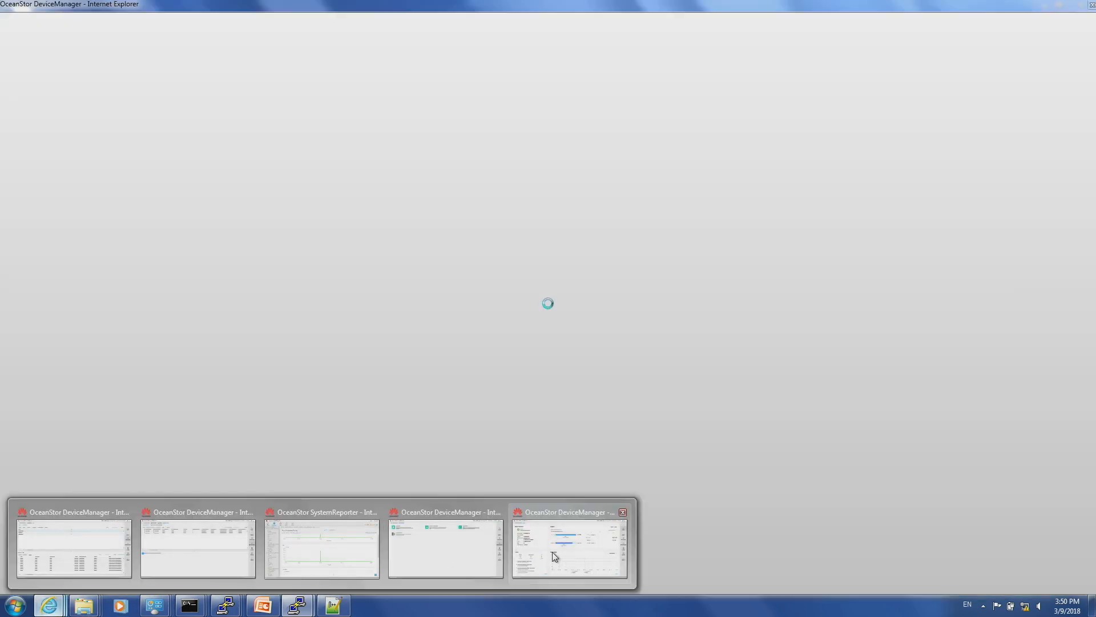
{"action": "left_click", "coordinate": [553, 552]}
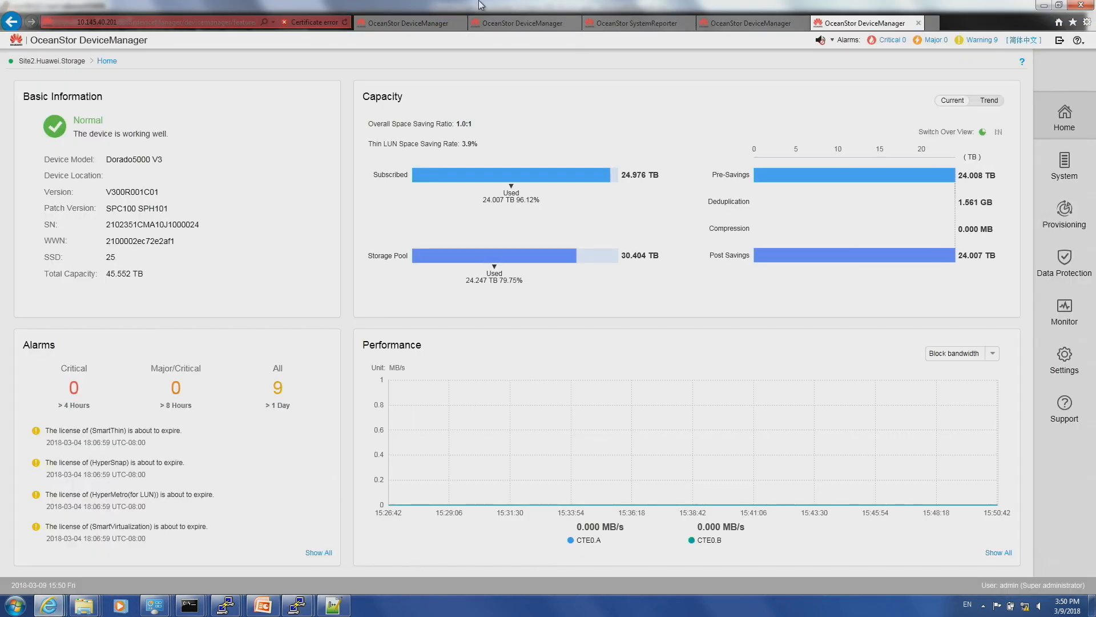
{"action": "left_click", "coordinate": [407, 24]}
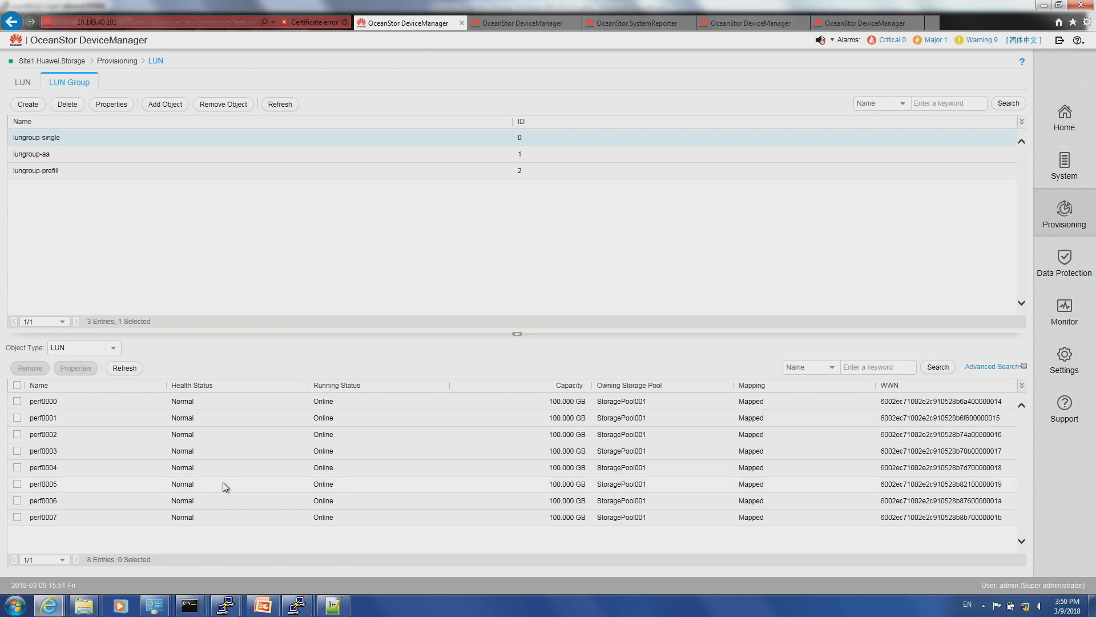
{"action": "left_click", "coordinate": [262, 605]}
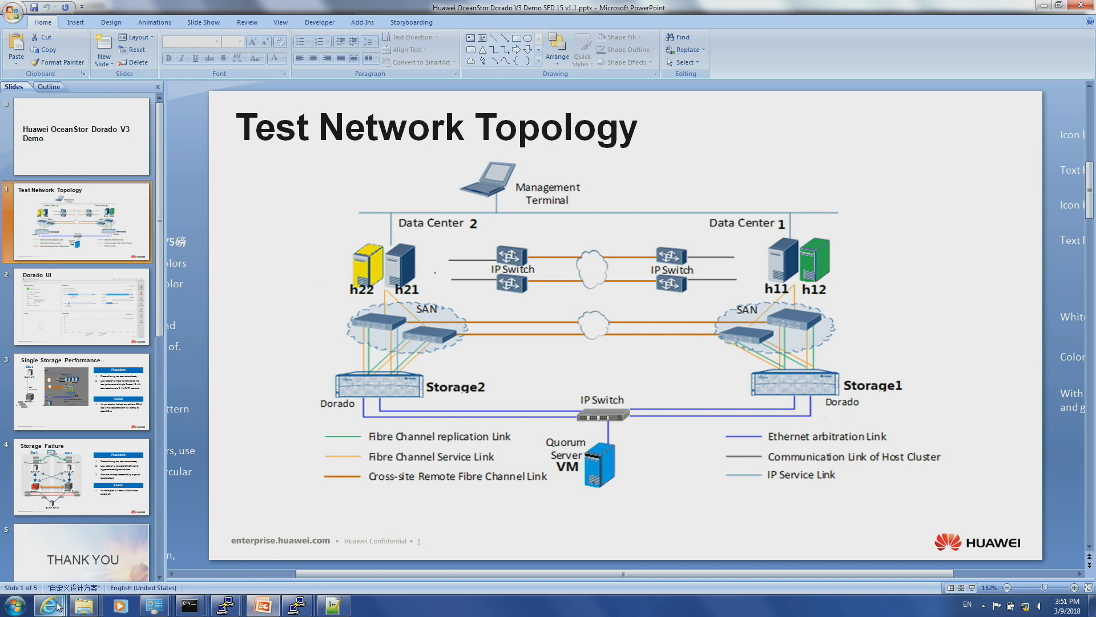
- Switch to SystemReporter and examine the Site2 array's real-time bandwidth and IOPS charts under the balanced workload
{"action": "mouse_move", "coordinate": [37, 612]}
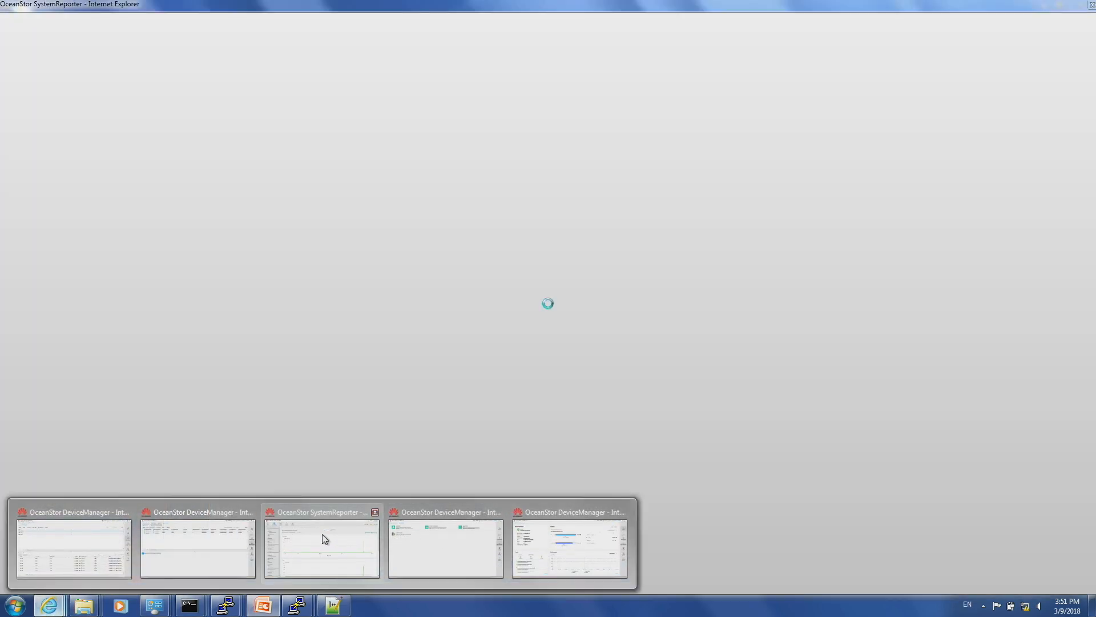
{"action": "left_click", "coordinate": [322, 534]}
{"action": "scroll", "coordinate": [1015, 282], "scroll_direction": "up", "scroll_amount": 3}
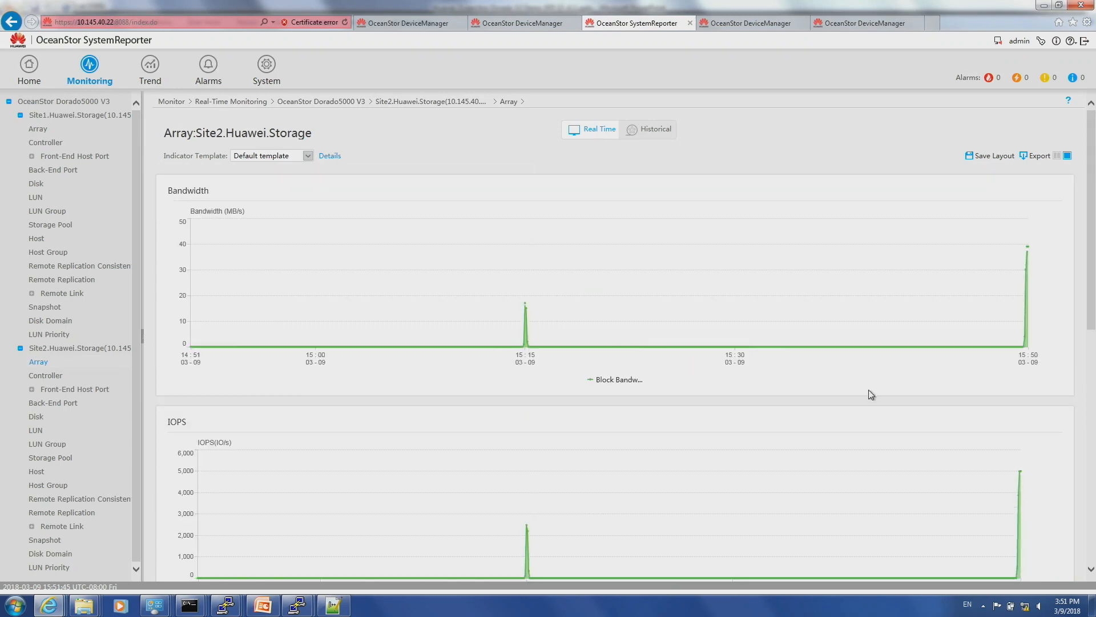
{"action": "scroll", "coordinate": [868, 390], "scroll_direction": "down", "scroll_amount": 1}
{"action": "scroll", "coordinate": [866, 388], "scroll_direction": "down", "scroll_amount": 1}
{"action": "mouse_move", "coordinate": [1018, 327]}
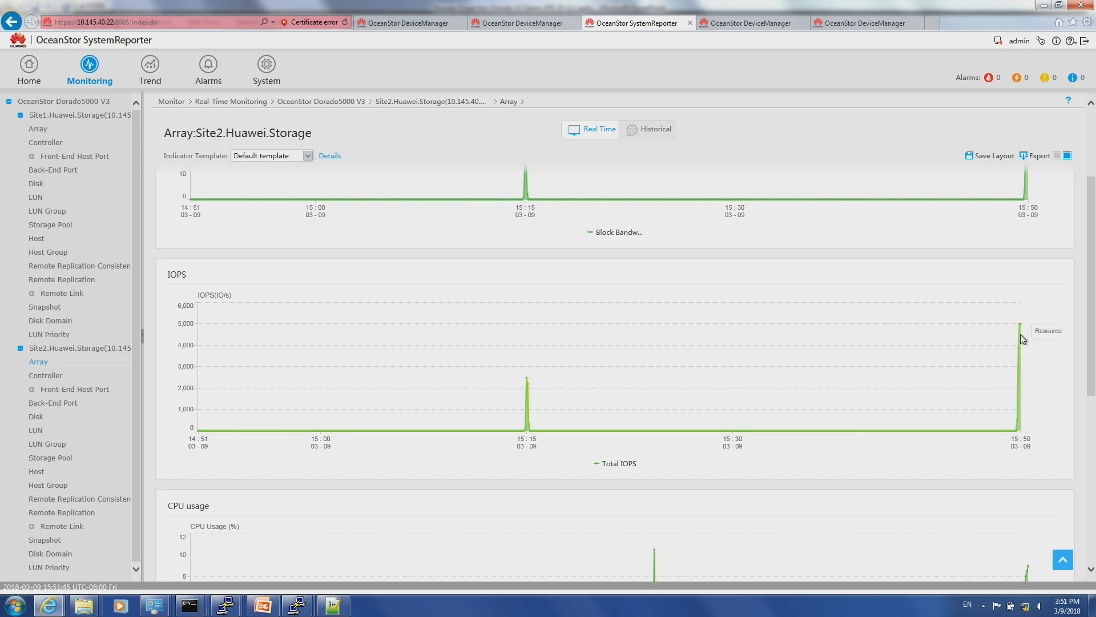
{"action": "scroll", "coordinate": [1019, 331], "scroll_direction": "up", "scroll_amount": 1}
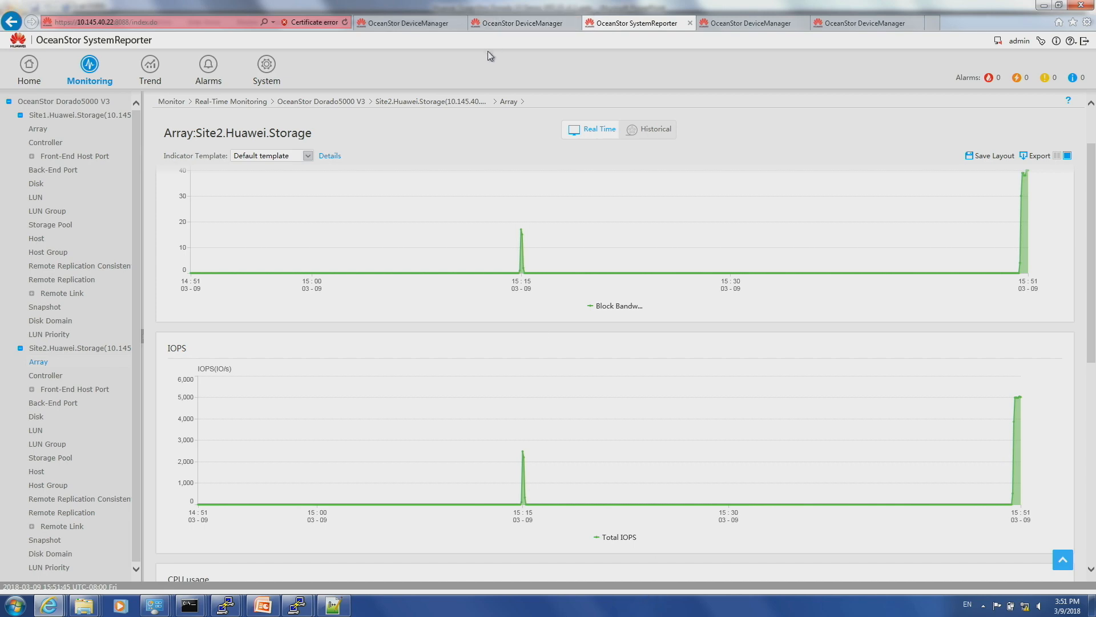
- In Site1's DeviceManager, create two 100 GB LUNs with the name bb in StoragePool001, and switch to Site2's DeviceManager
{"action": "left_click", "coordinate": [410, 24]}
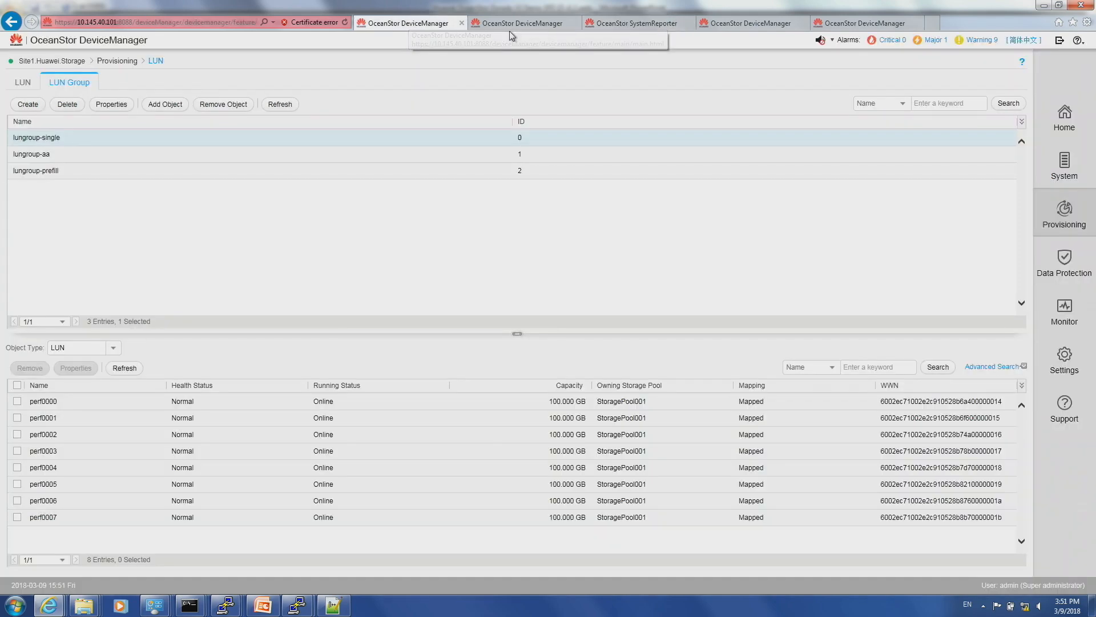
{"action": "left_click", "coordinate": [24, 85]}
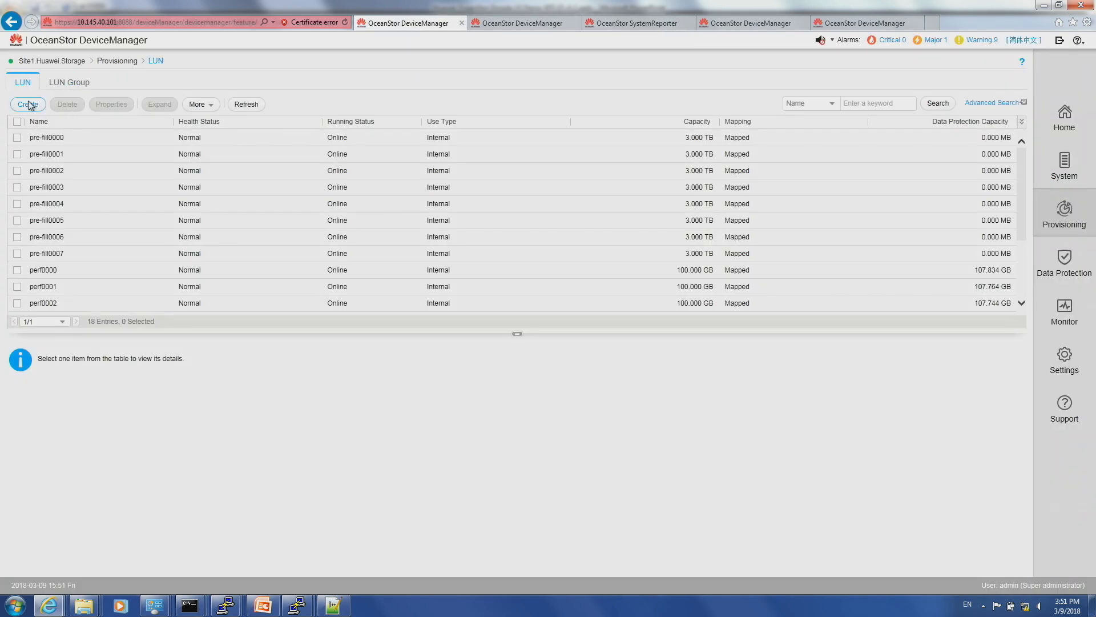
{"action": "left_click", "coordinate": [30, 104]}
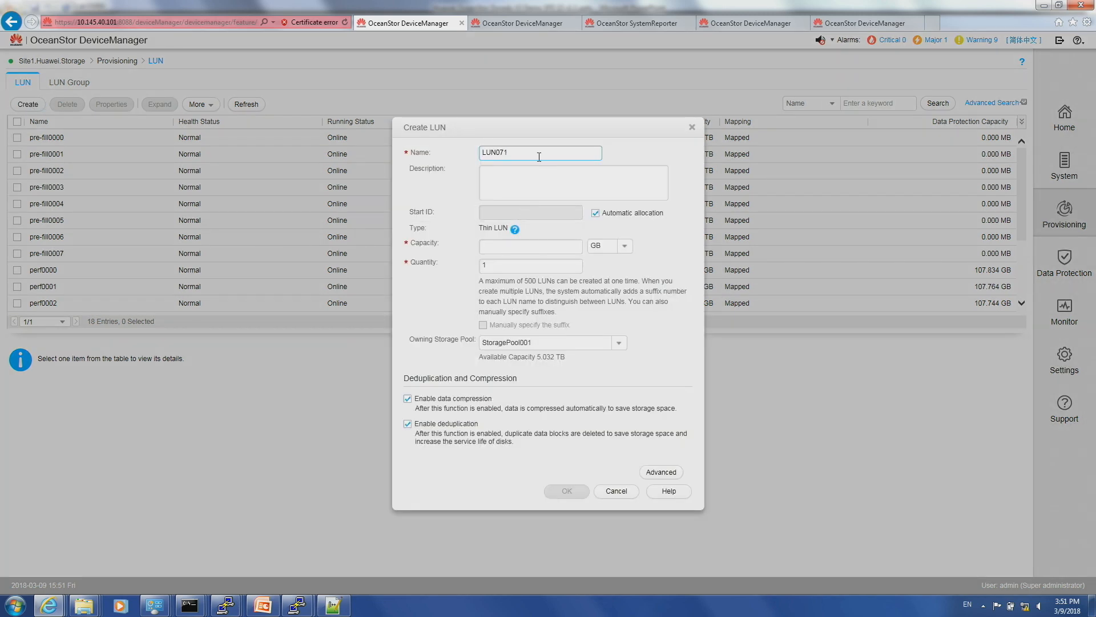
{"action": "double_click", "coordinate": [504, 153]}
{"action": "type", "text": "bb"}
{"action": "left_click", "coordinate": [560, 247]}
{"action": "type", "text": "100"}
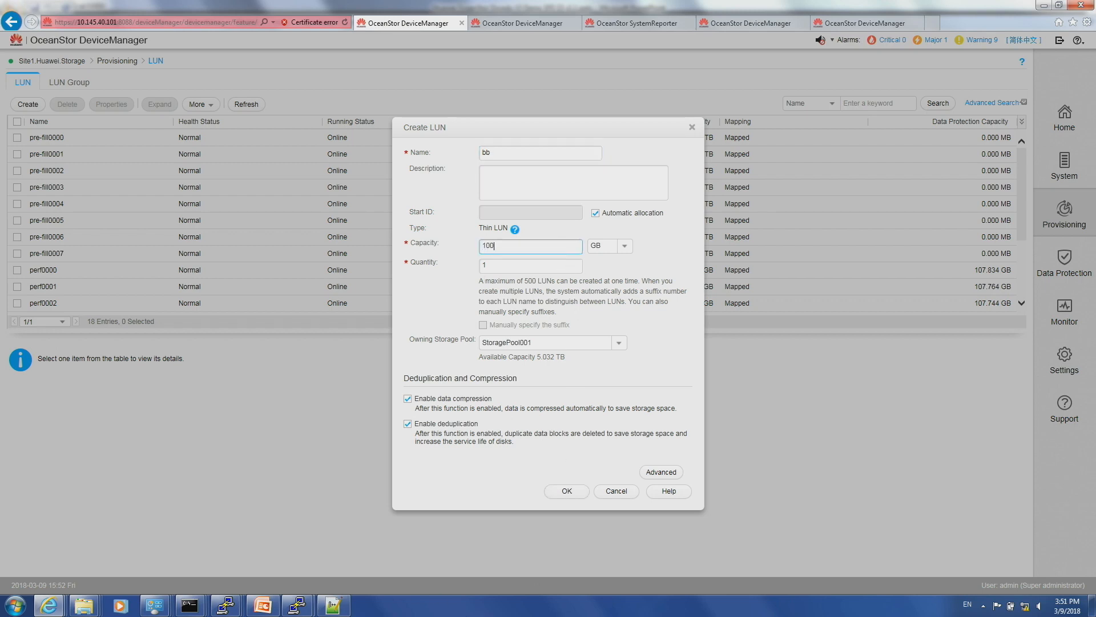
{"action": "key", "text": "Tab"}
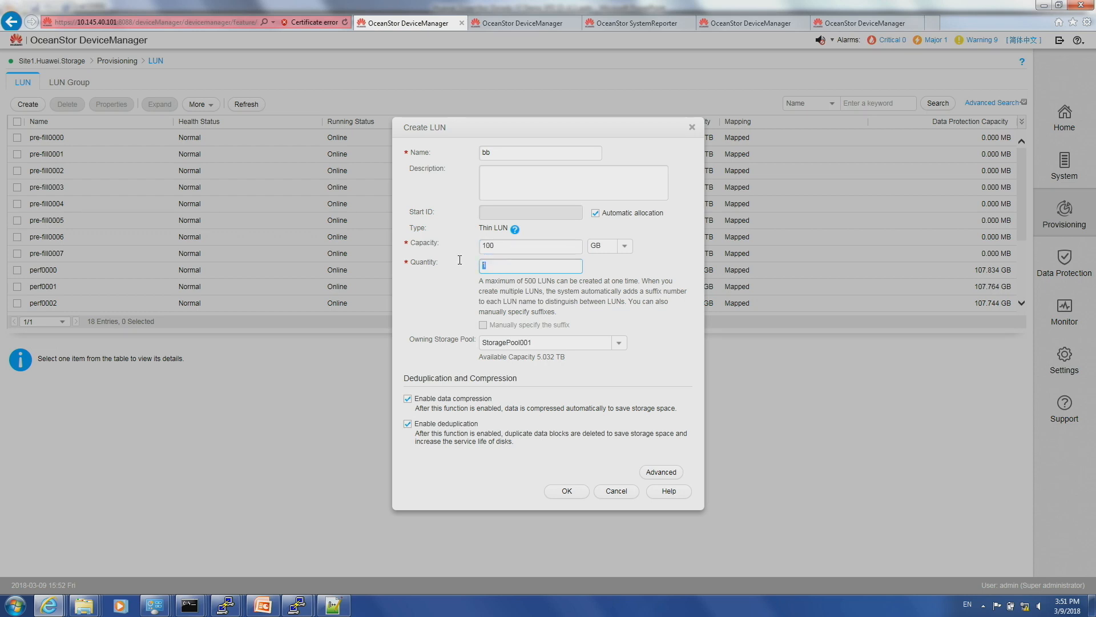
{"action": "type", "text": "2"}
{"action": "left_click", "coordinate": [567, 492]}
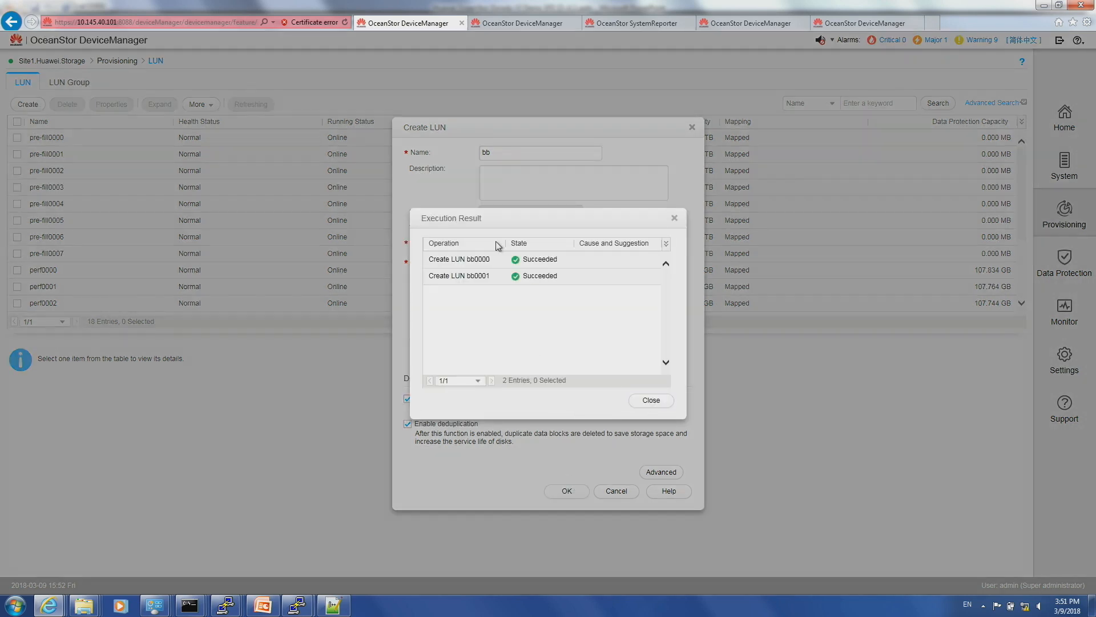
{"action": "left_click", "coordinate": [651, 400]}
{"action": "left_click", "coordinate": [508, 24]}
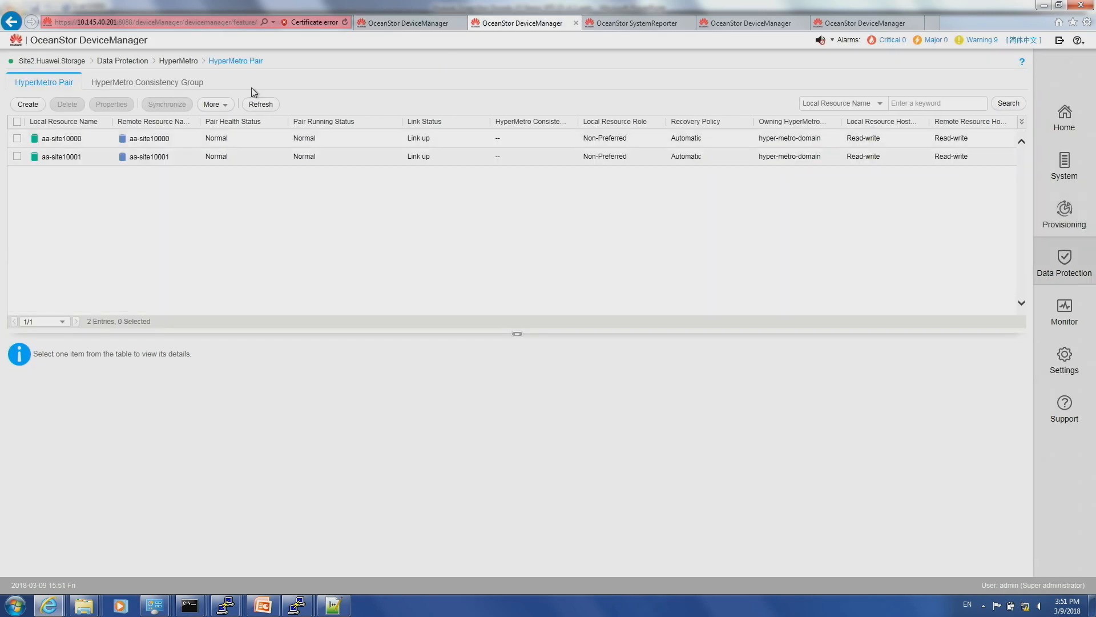
{"action": "left_click", "coordinate": [28, 105]}
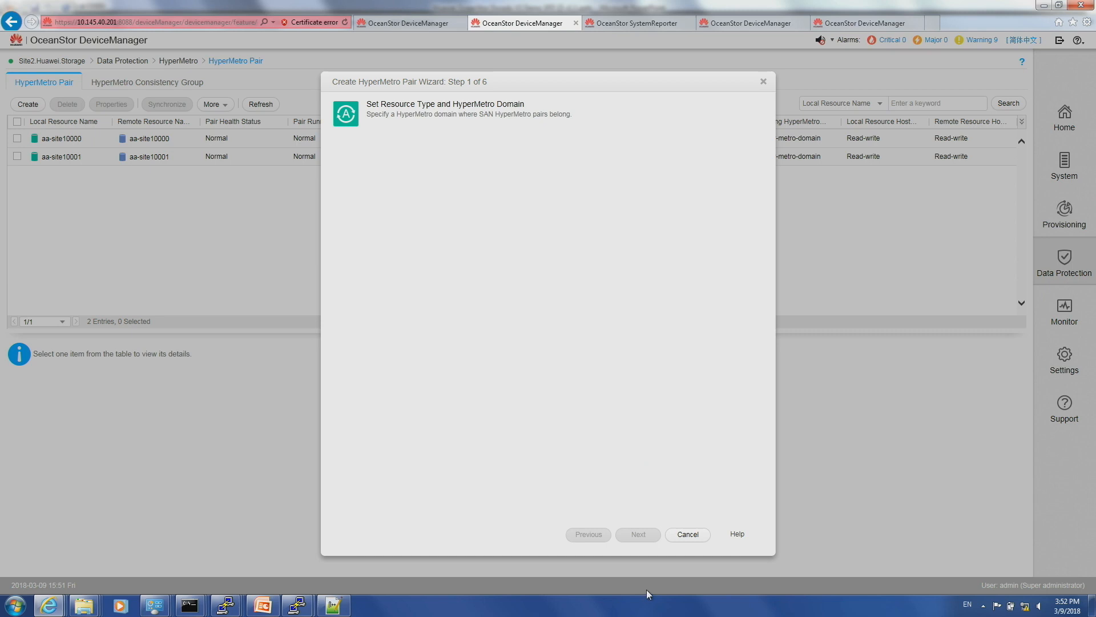
{"action": "left_click", "coordinate": [689, 534]}
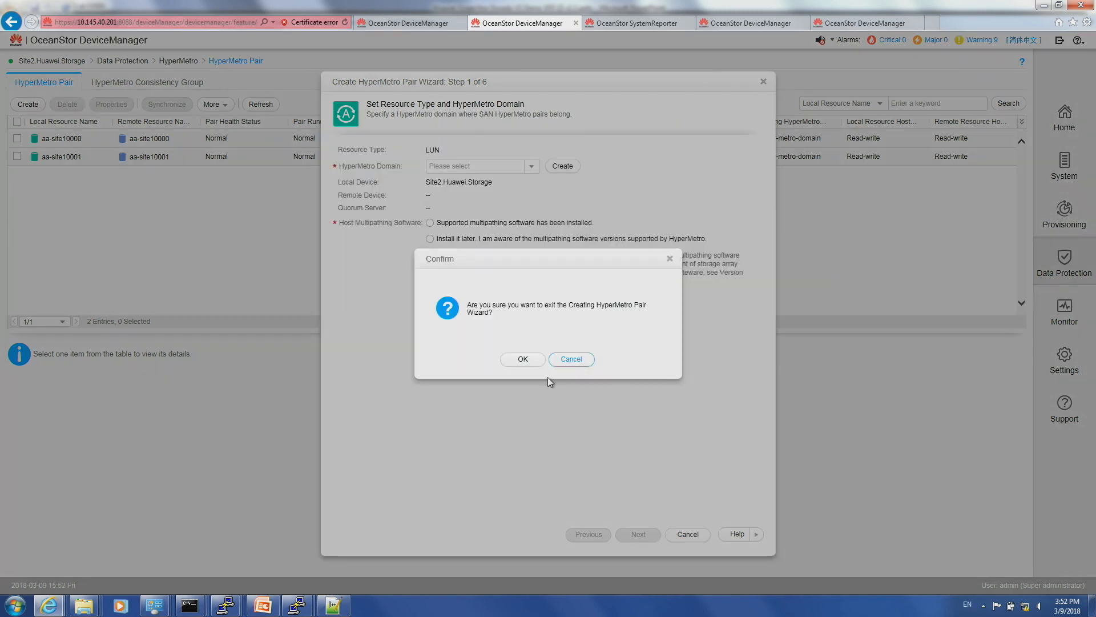
{"action": "left_click", "coordinate": [523, 359]}
- Create two 100 GB LUNs with the name bb in StoragePool001 on the Site2 array
{"action": "left_click", "coordinate": [1066, 215]}
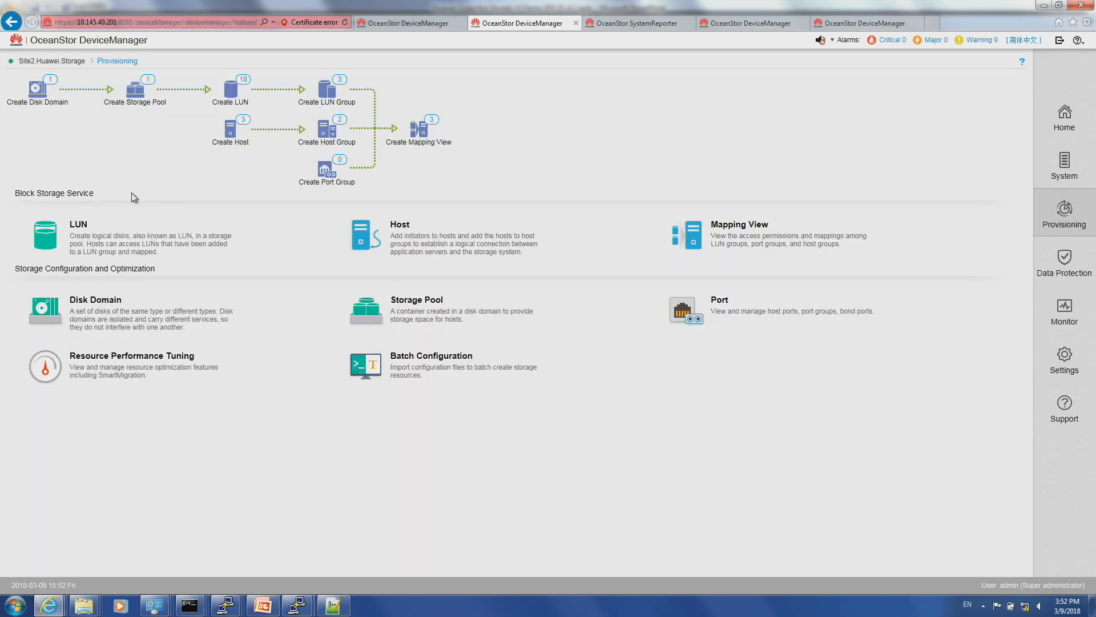
{"action": "left_click", "coordinate": [98, 231]}
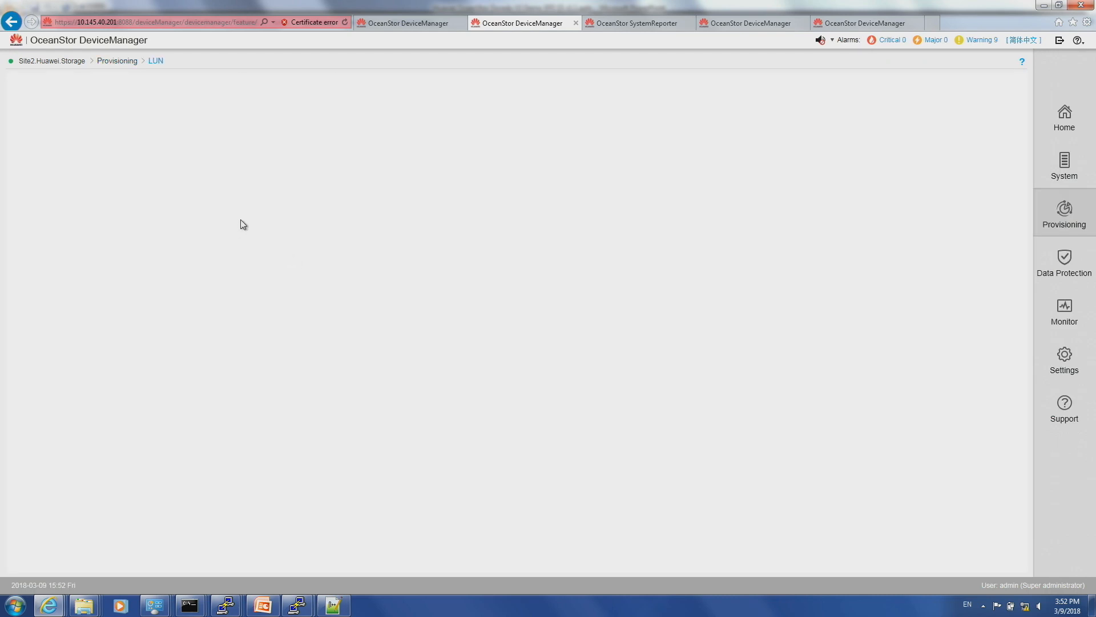
{"action": "left_click", "coordinate": [29, 104]}
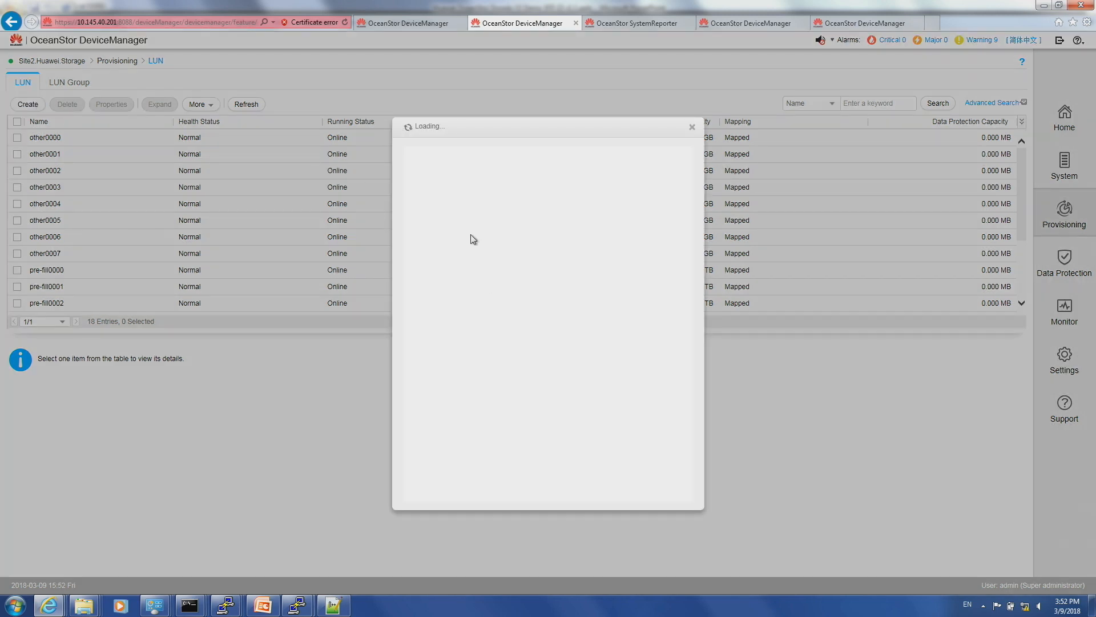
{"action": "type", "text": "bbb"}
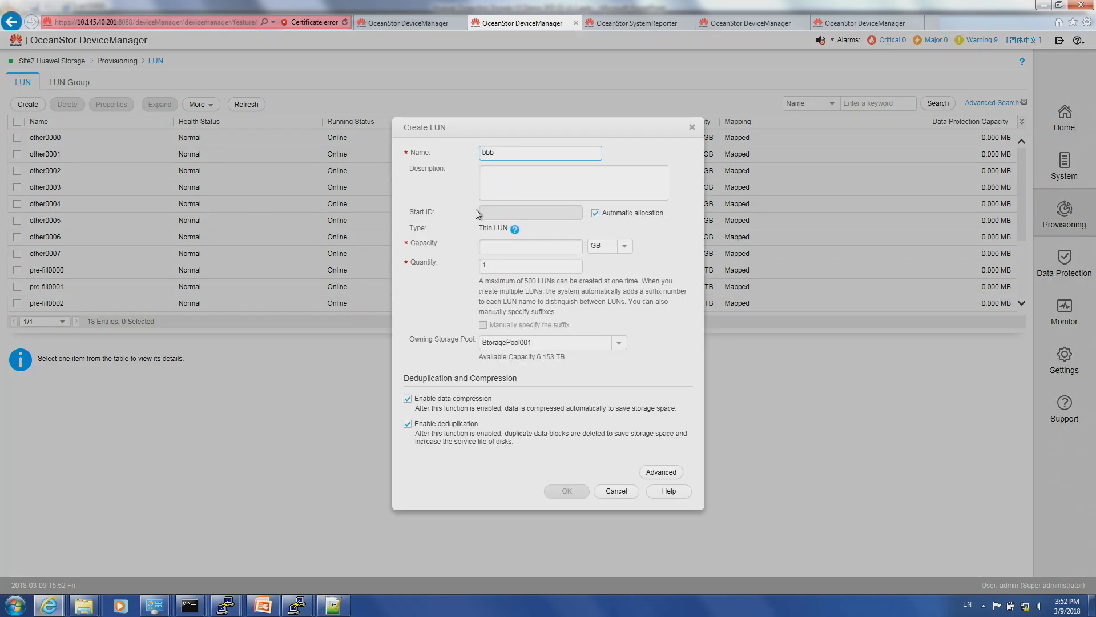
{"action": "left_click", "coordinate": [521, 246]}
{"action": "type", "text": "100"}
{"action": "left_click", "coordinate": [512, 265]}
{"action": "key", "text": "BackSpace"}
{"action": "type", "text": "2"}
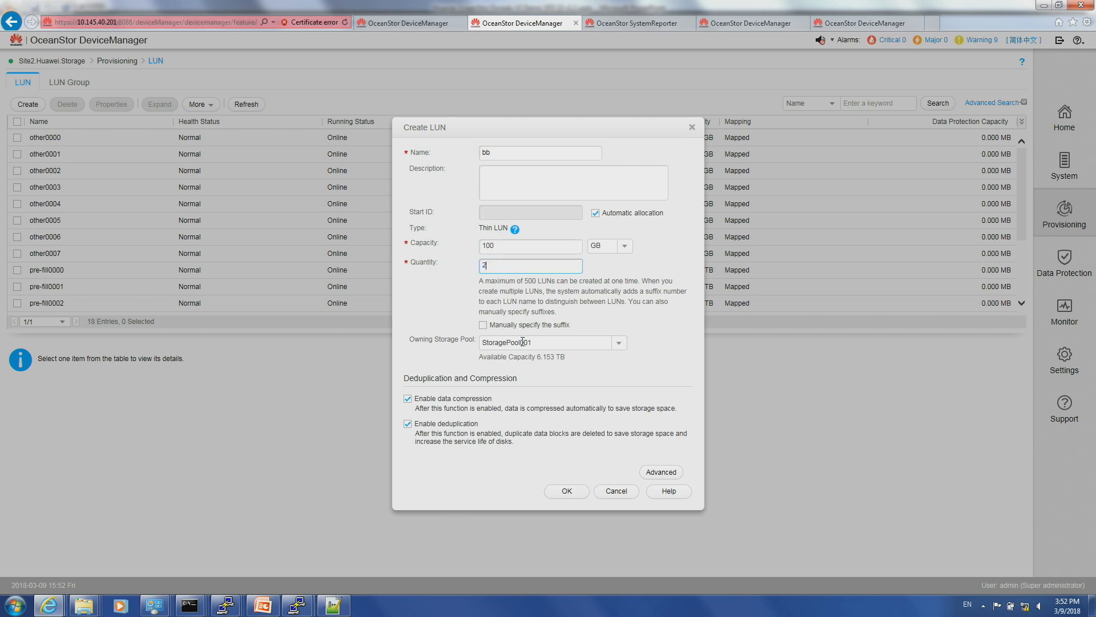
{"action": "left_click", "coordinate": [567, 491]}
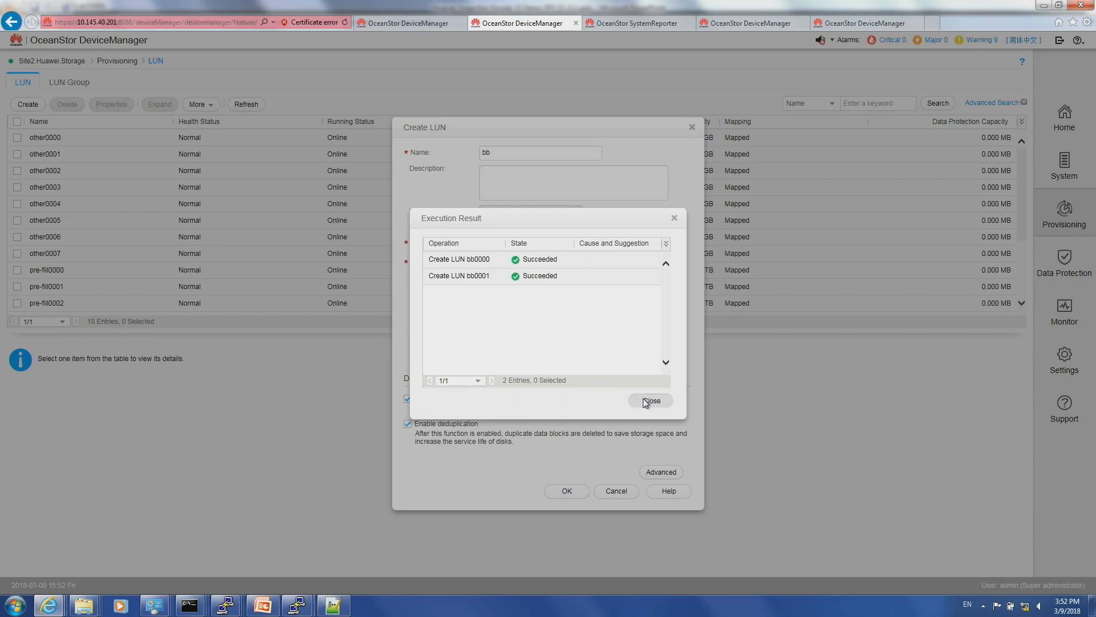
{"action": "left_click", "coordinate": [651, 400]}
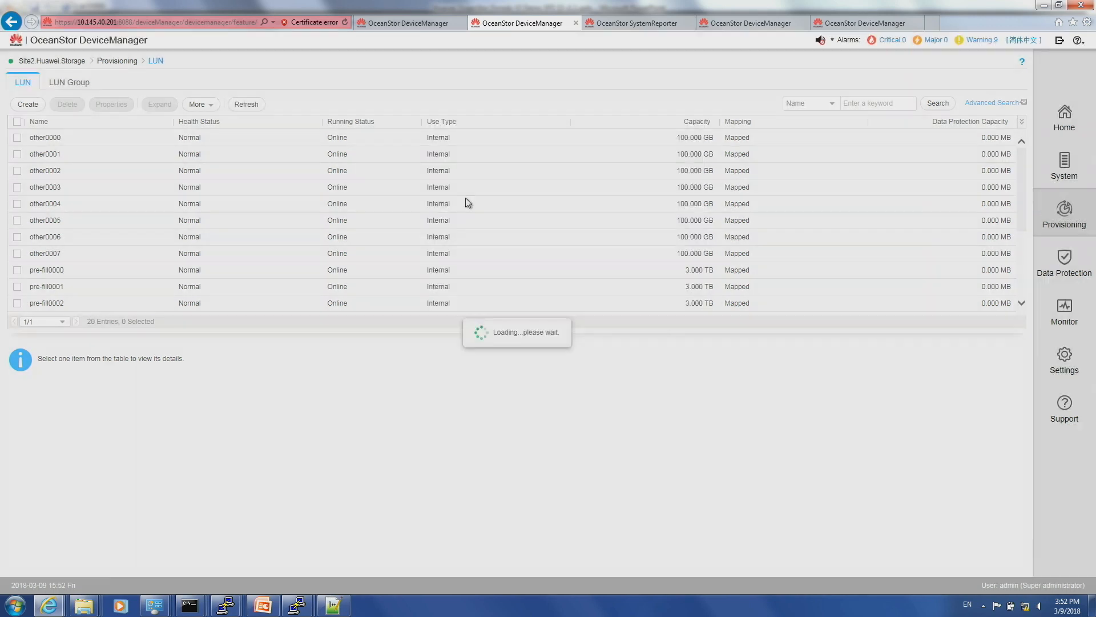
- On the Site1 array, start a new HyperMetro pair in hyper-metro-domain, declaring that supported multipathing software has been installed
{"action": "left_click", "coordinate": [430, 26]}
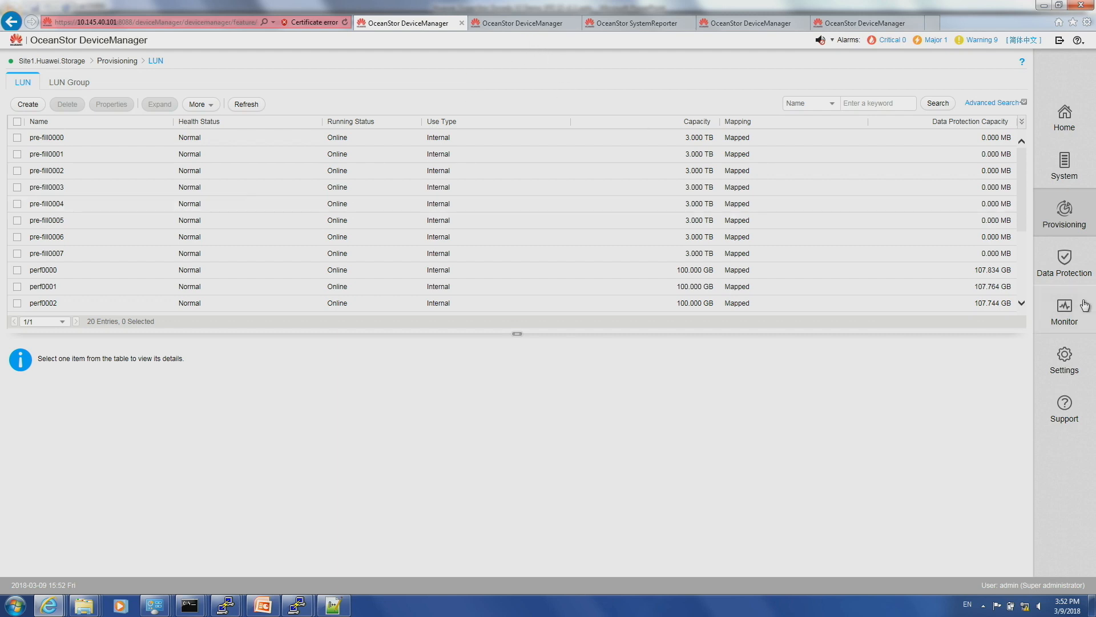
{"action": "left_click", "coordinate": [1066, 269]}
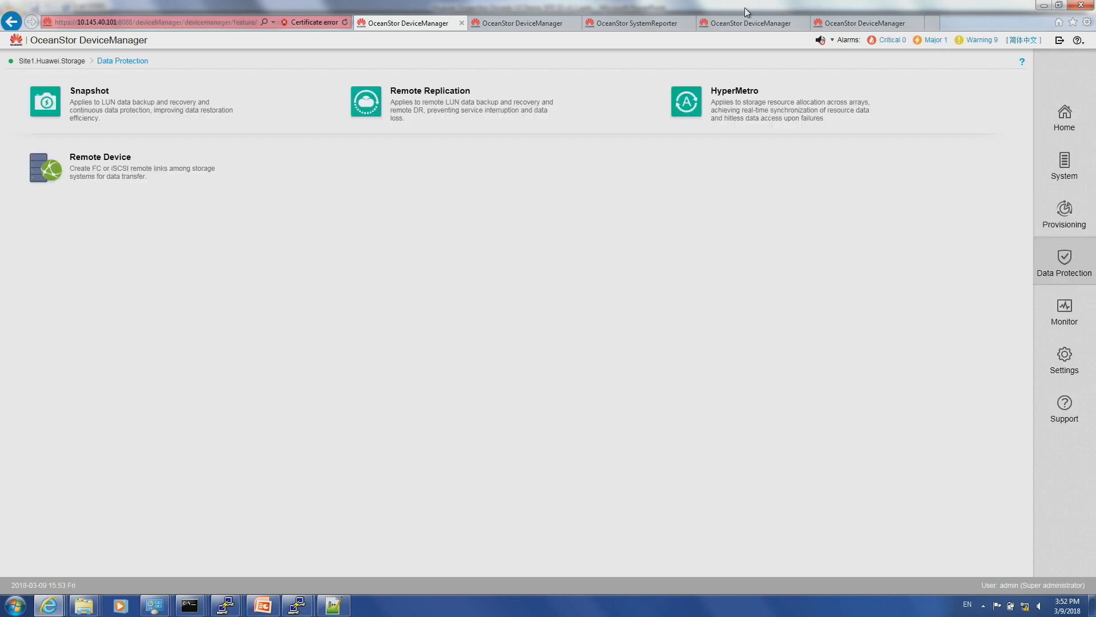
{"action": "left_click", "coordinate": [704, 103]}
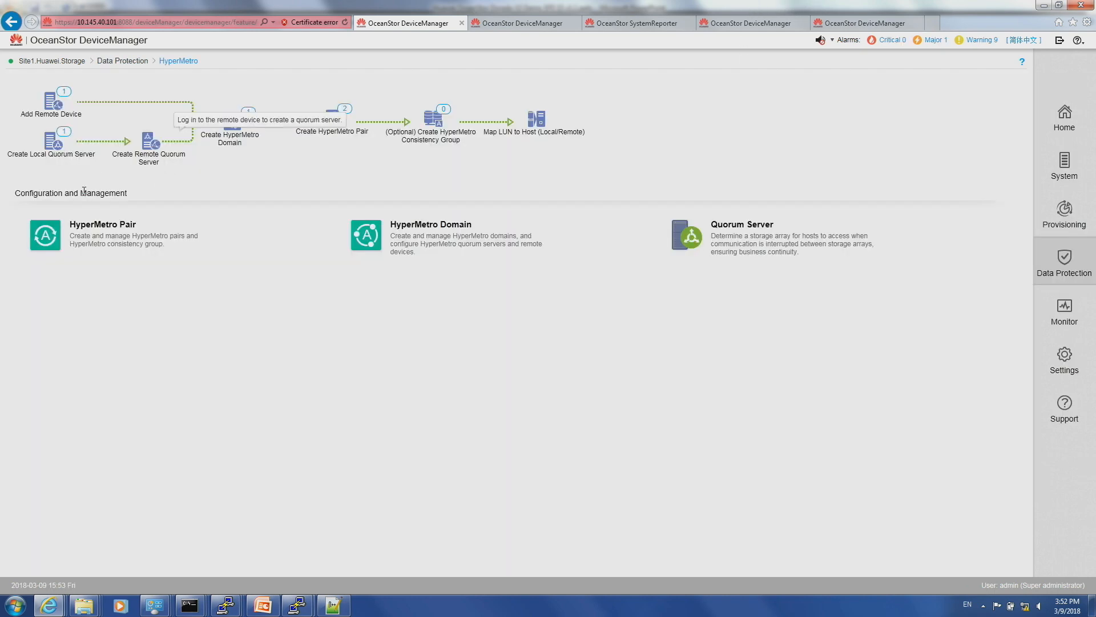
{"action": "left_click", "coordinate": [101, 230]}
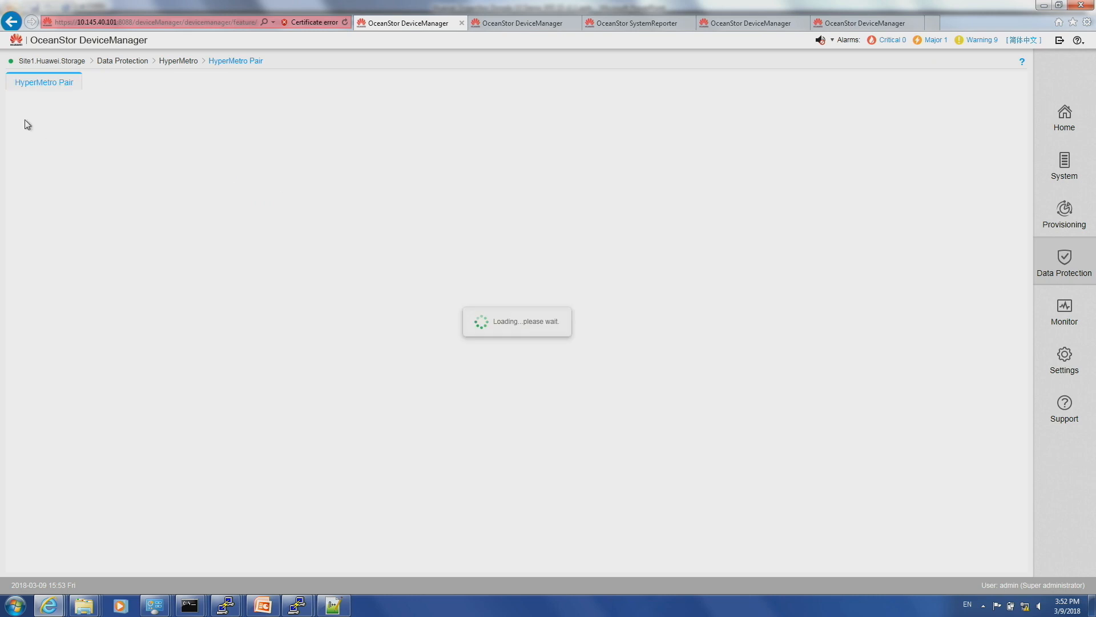
{"action": "left_click", "coordinate": [28, 104]}
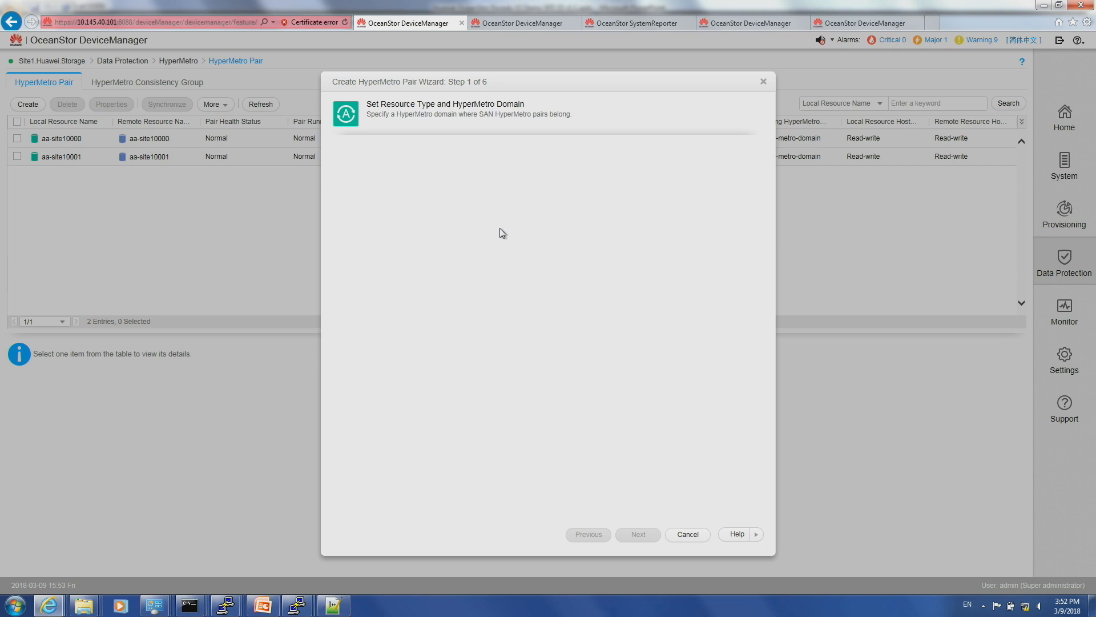
{"action": "left_click", "coordinate": [473, 171]}
{"action": "left_click", "coordinate": [474, 179]}
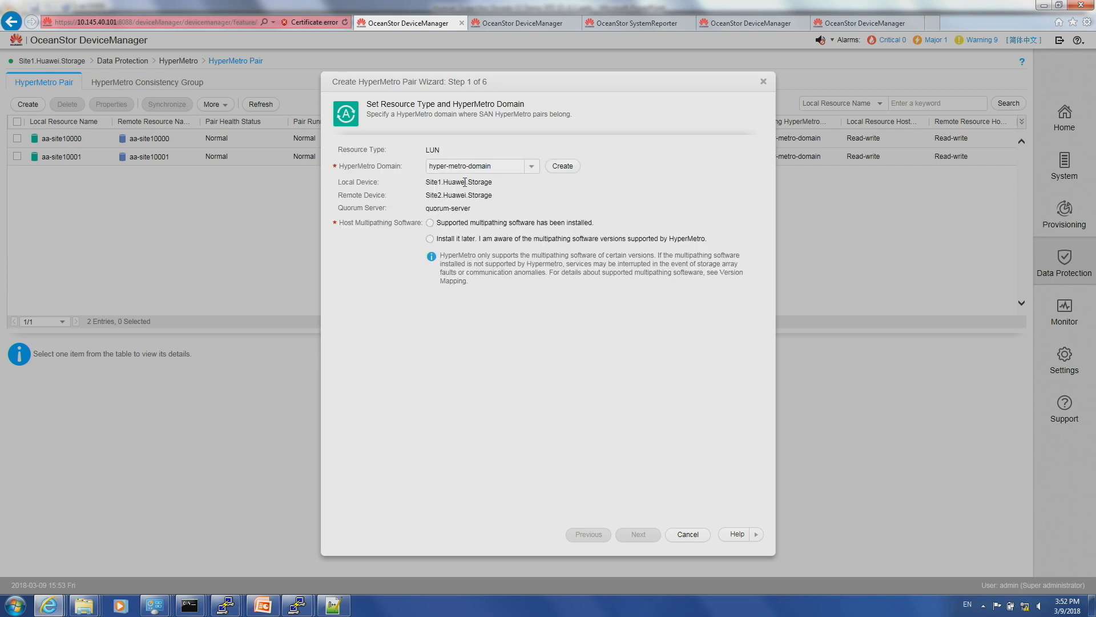
{"action": "left_click", "coordinate": [430, 223]}
{"action": "left_click", "coordinate": [632, 533]}
- Pair the local LUN bb0000 with the remote LUN bb0000 in the HyperMetro pair wizard
{"action": "left_click", "coordinate": [456, 173]}
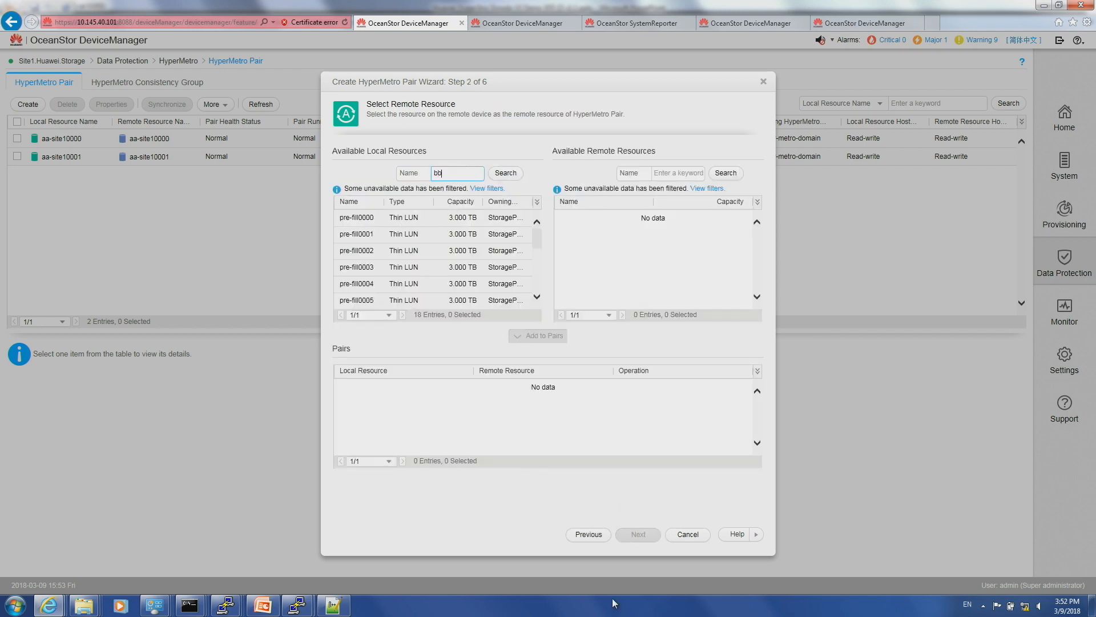
{"action": "scroll", "coordinate": [535, 241], "scroll_direction": "down", "scroll_amount": 4}
{"action": "left_click", "coordinate": [349, 283]}
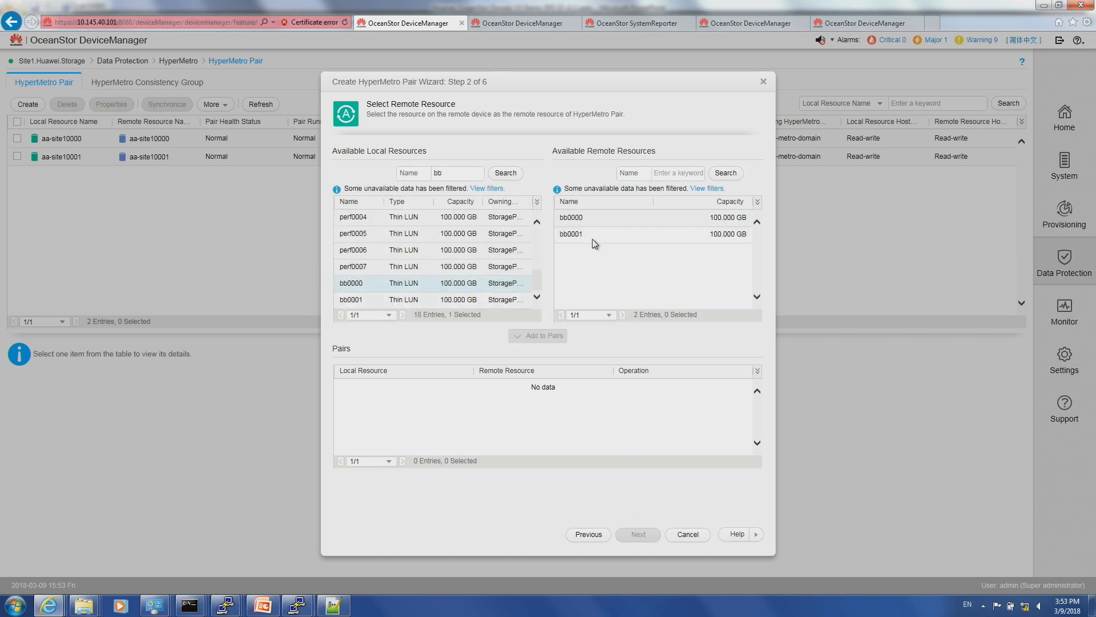
{"action": "left_click", "coordinate": [598, 225]}
{"action": "left_click", "coordinate": [534, 337]}
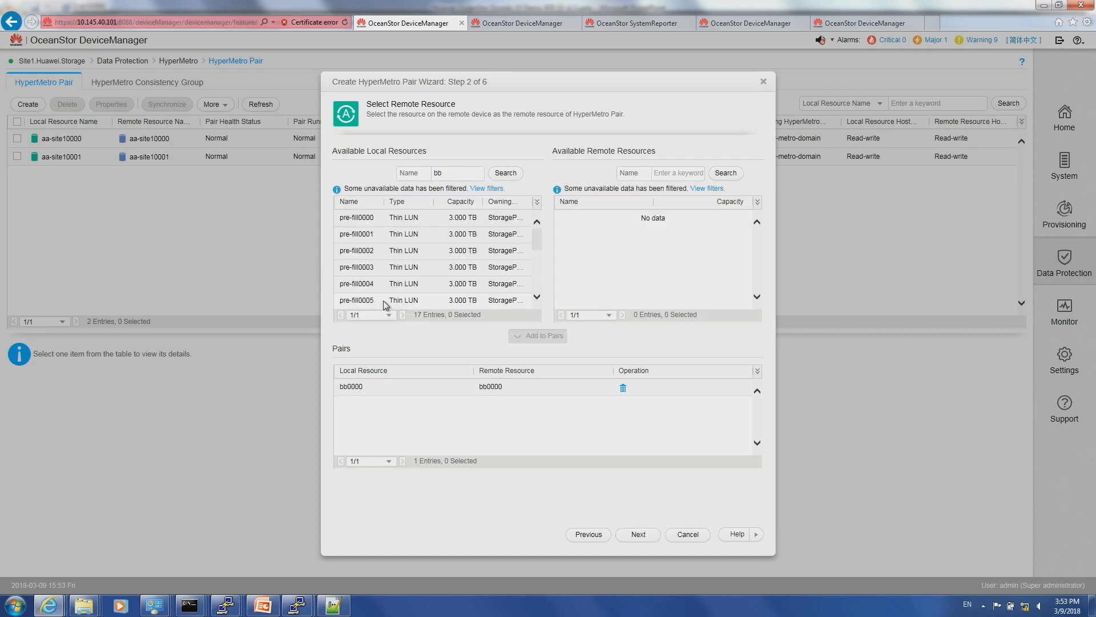
- Filter the available local resources by the name bb and pair local LUN bb0001 with remote LUN bb0001
{"action": "left_click", "coordinate": [506, 172]}
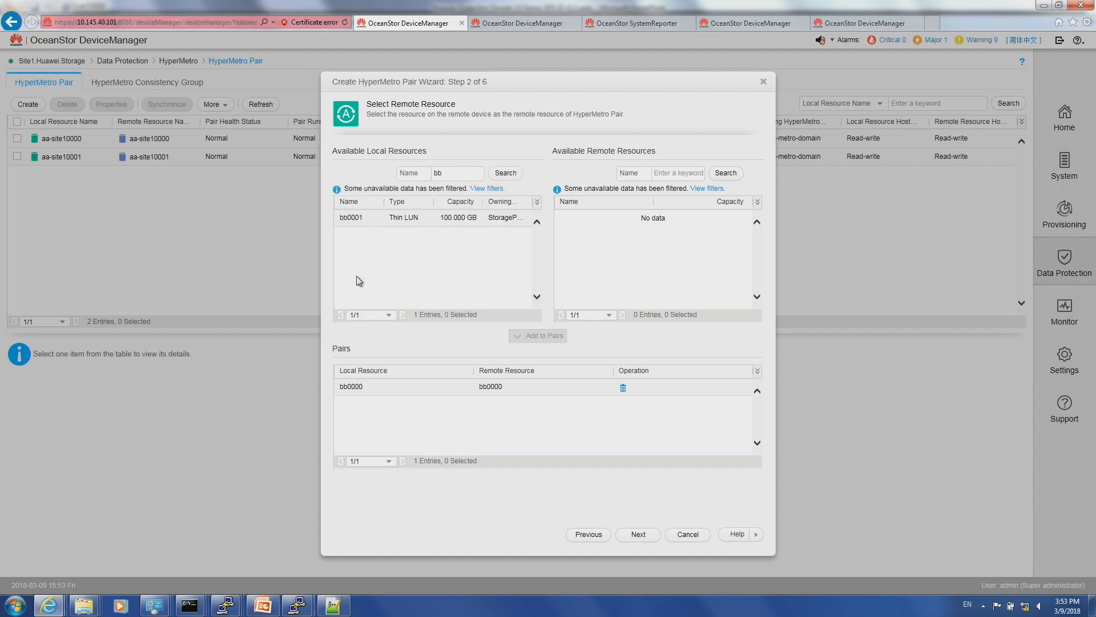
{"action": "left_click", "coordinate": [381, 224]}
{"action": "left_click", "coordinate": [611, 220]}
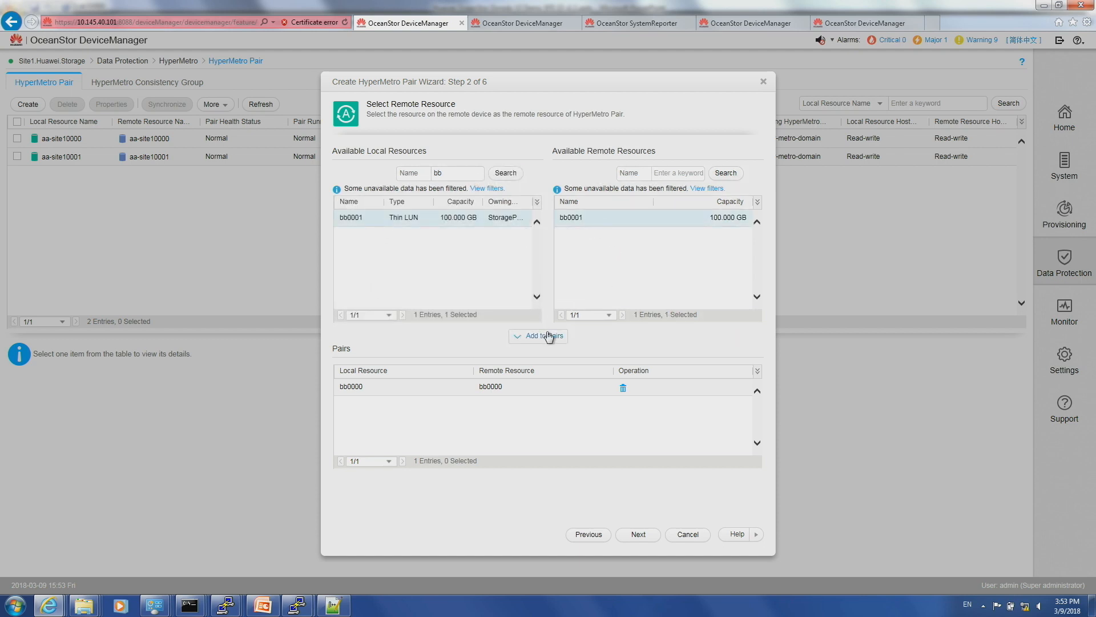
{"action": "left_click", "coordinate": [547, 336]}
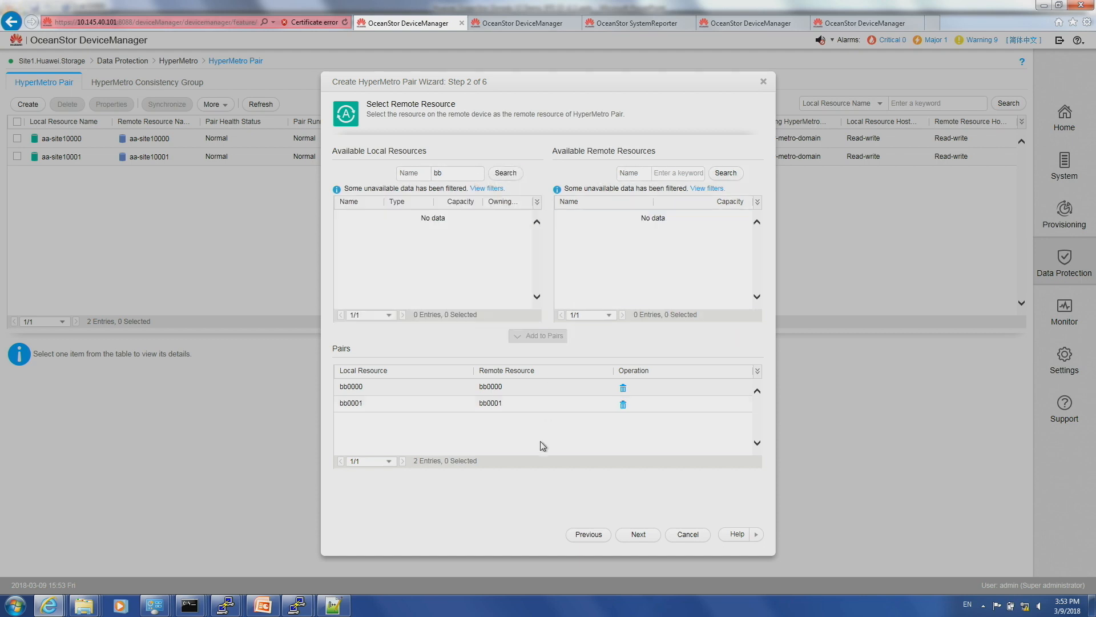
- Set the pairs' speed to Highest and declare local and remote data consistent, so that initial synchronization is not required
{"action": "left_click", "coordinate": [639, 535]}
{"action": "left_click", "coordinate": [446, 175]}
{"action": "left_click", "coordinate": [444, 155]}
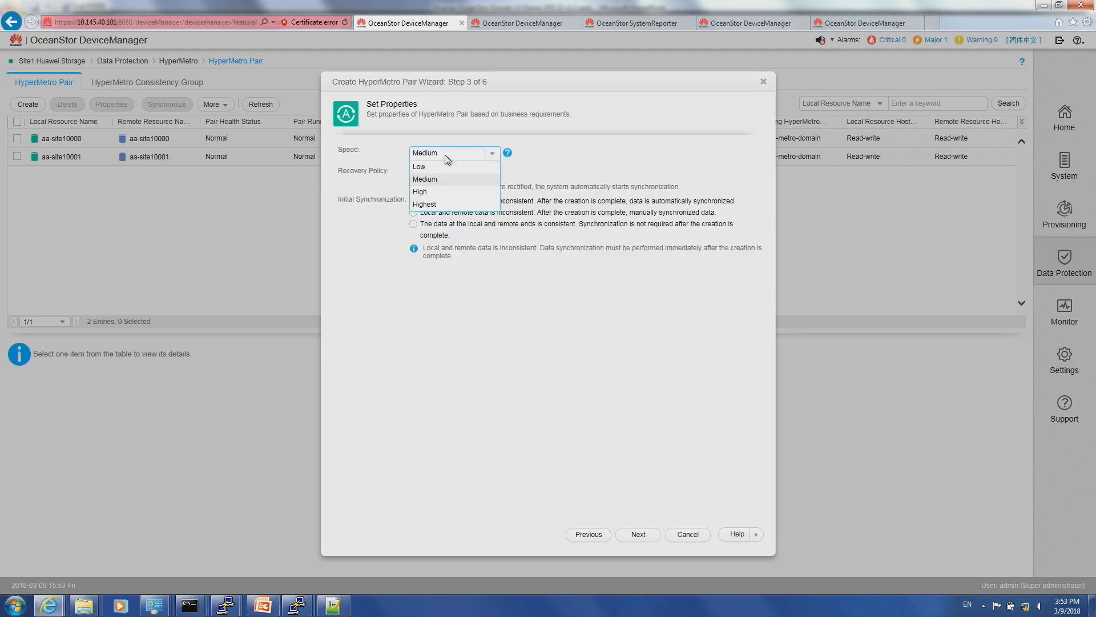
{"action": "left_click", "coordinate": [437, 204]}
{"action": "left_click", "coordinate": [455, 229]}
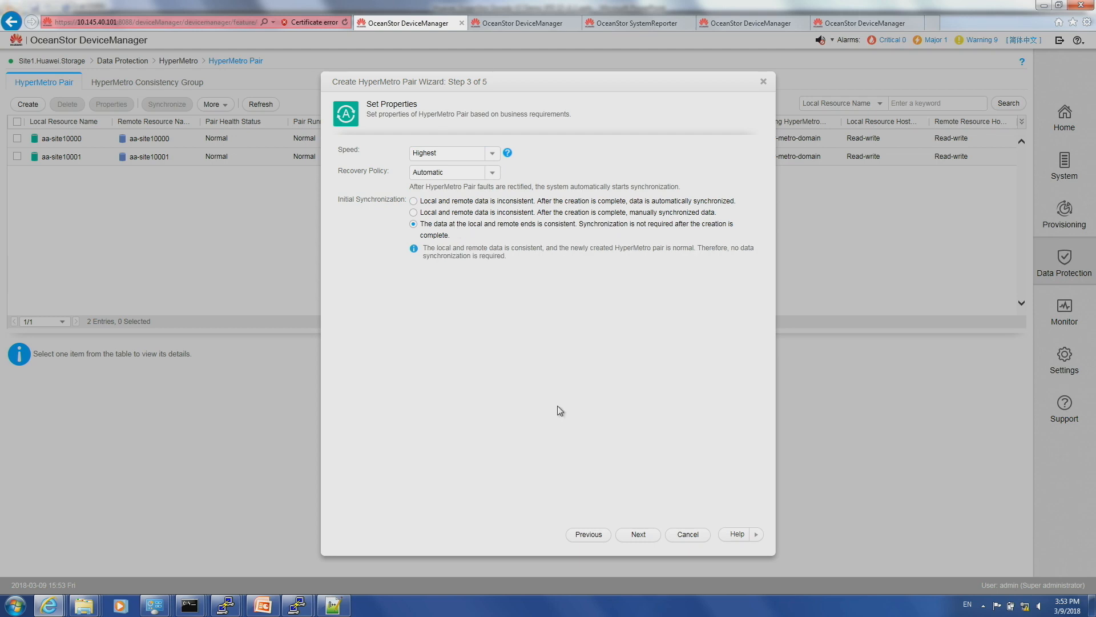
{"action": "left_click", "coordinate": [635, 537]}
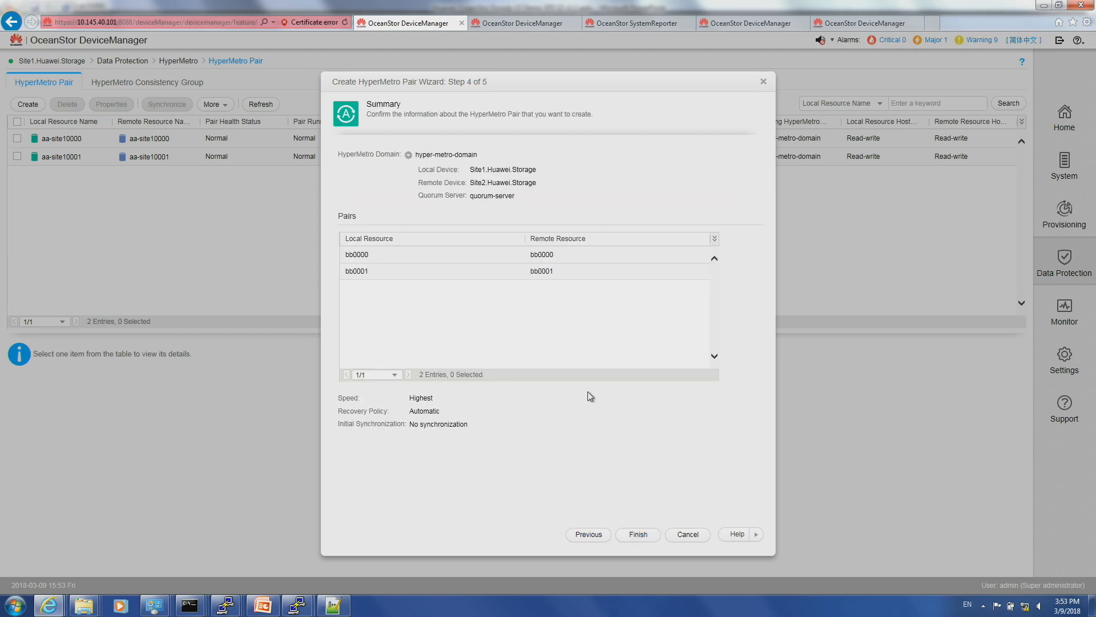
- Finish creating the two HyperMetro pairs, acknowledging the consequences of the operation, and close the wizard
{"action": "left_click", "coordinate": [638, 534]}
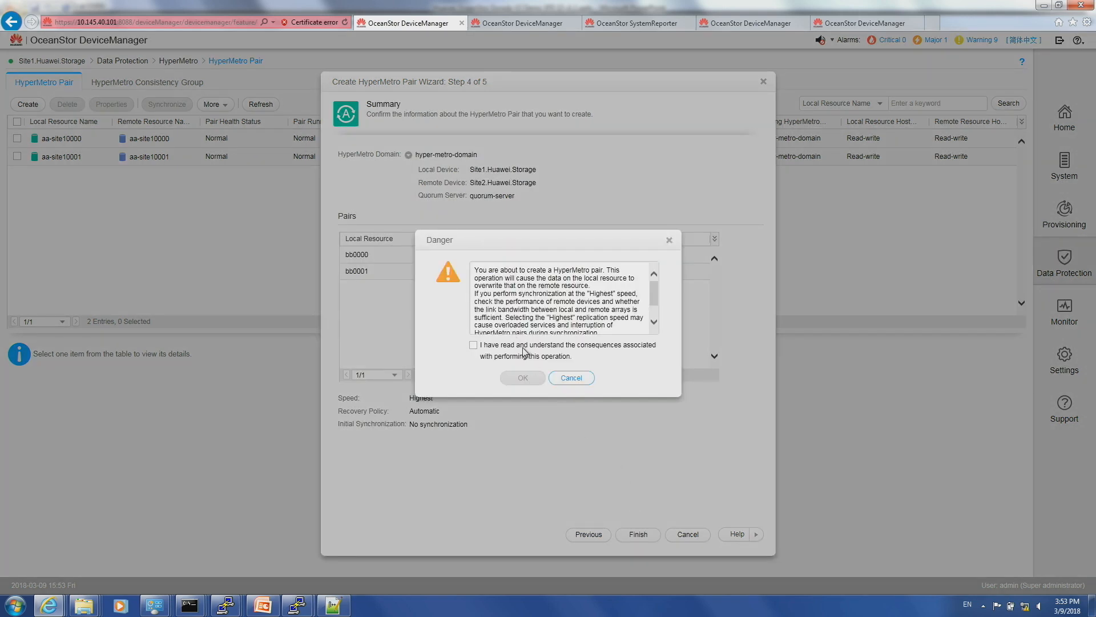
{"action": "left_click", "coordinate": [521, 378]}
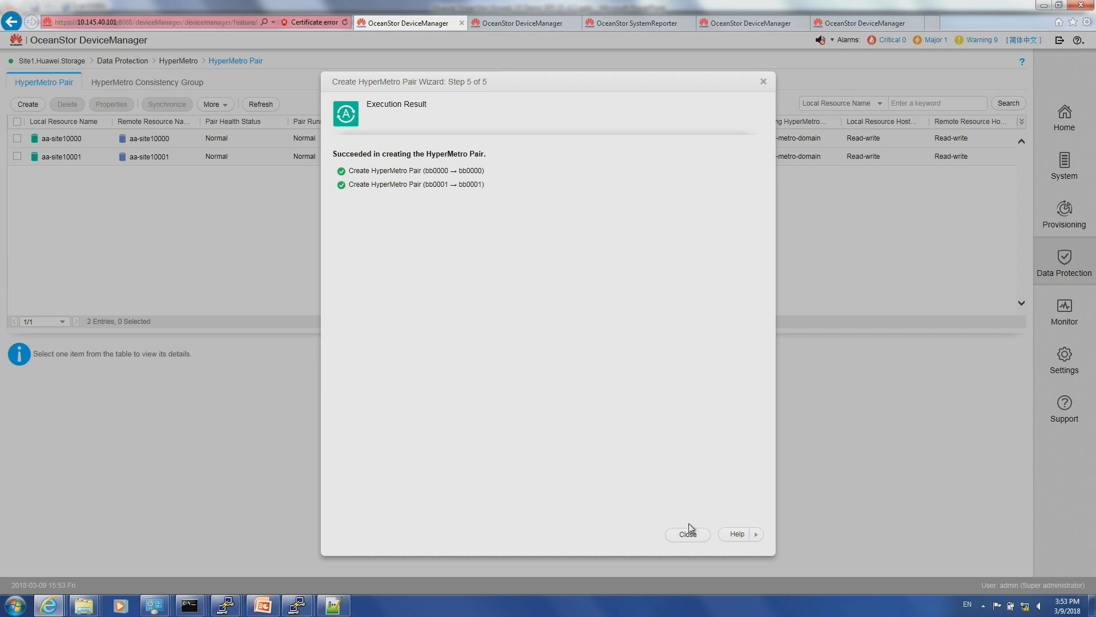
{"action": "left_click", "coordinate": [687, 533]}
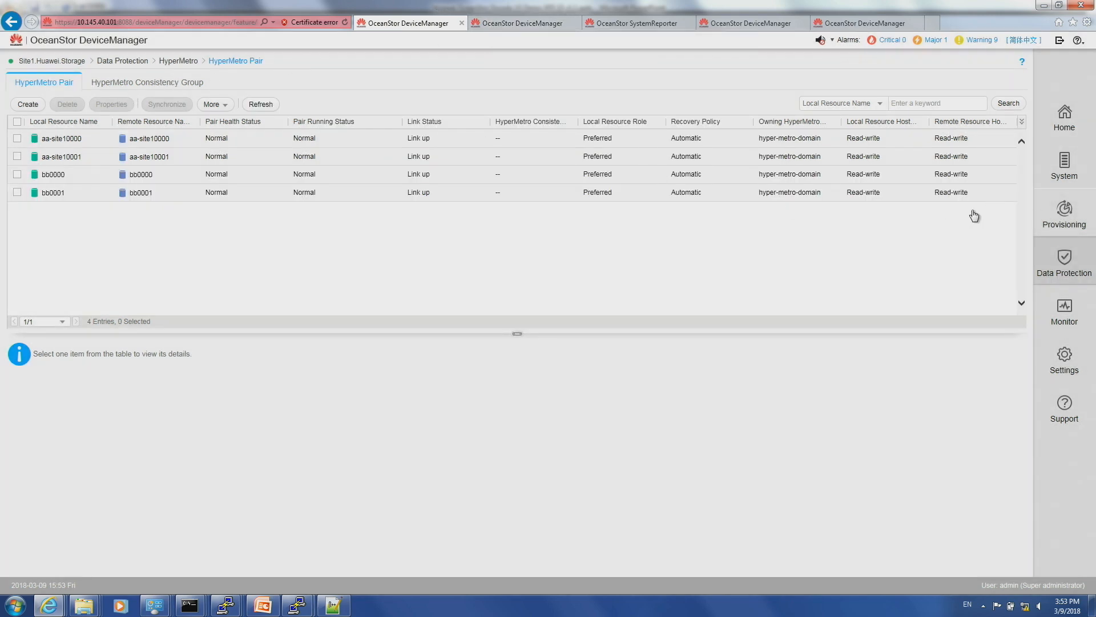
- Add the LUNs bb0000 and bb0001 to the LUN group lungroup-aa on the Site1 array
{"action": "left_click", "coordinate": [1049, 222]}
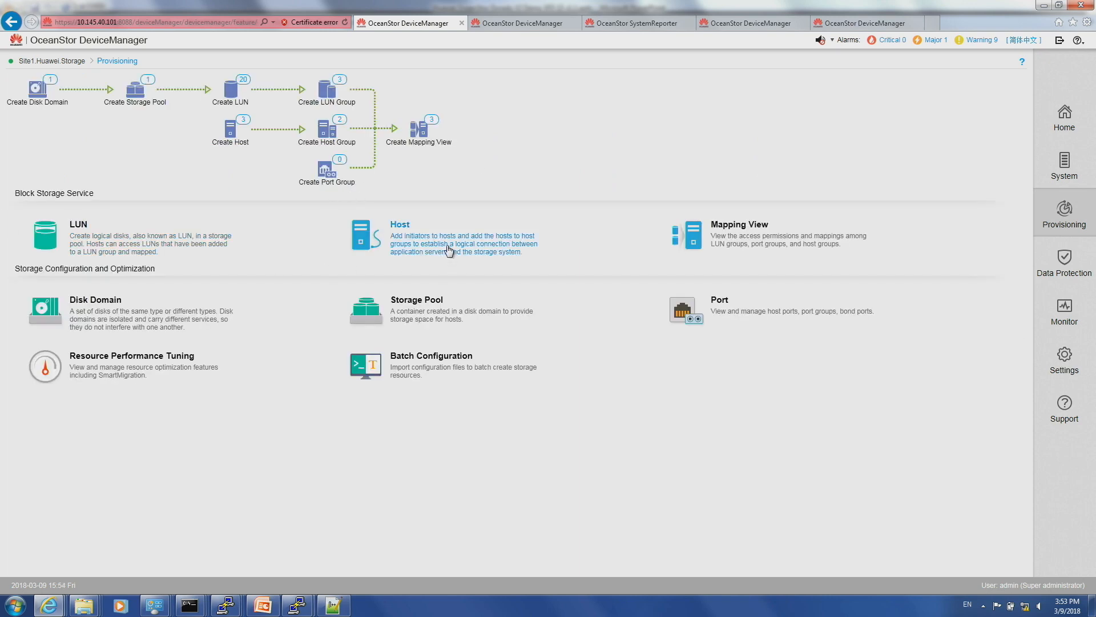
{"action": "left_click", "coordinate": [117, 227]}
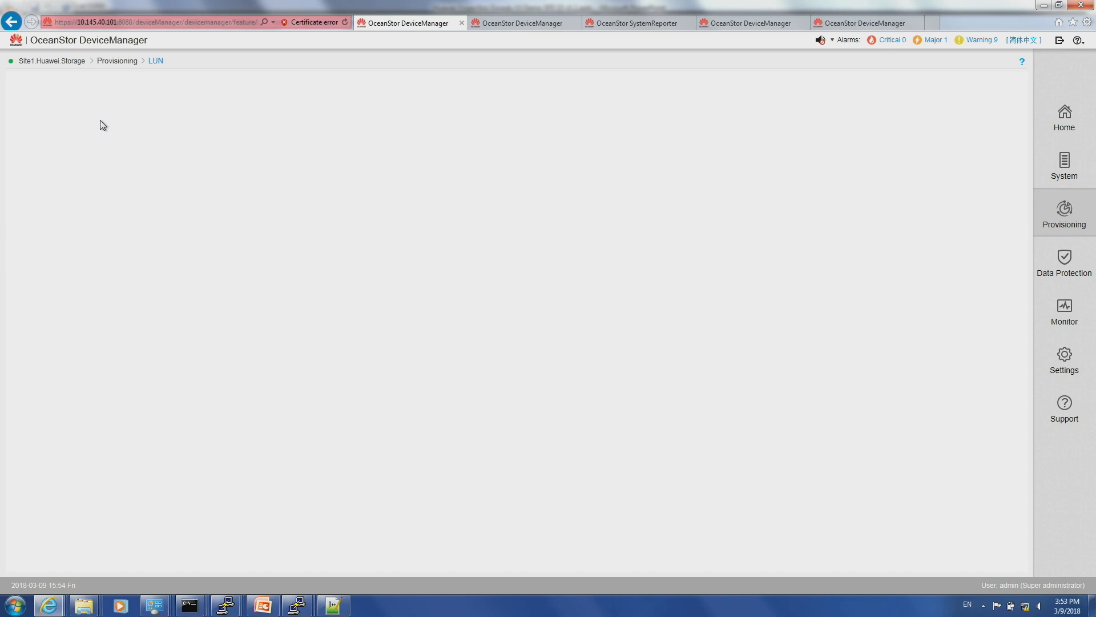
{"action": "left_click", "coordinate": [84, 82]}
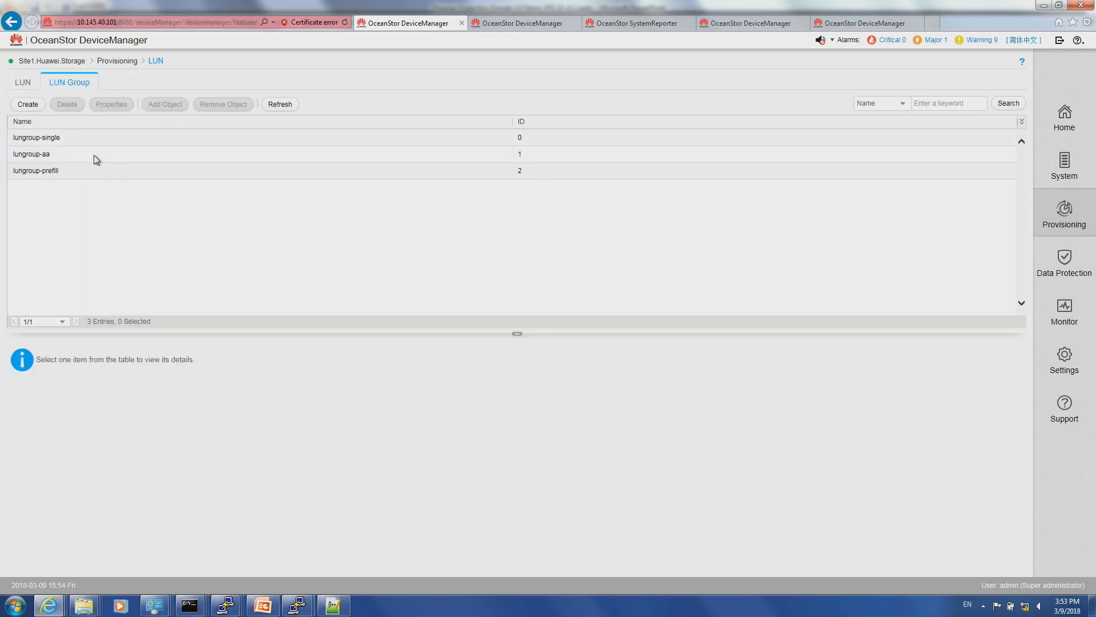
{"action": "left_click", "coordinate": [97, 160]}
{"action": "left_click", "coordinate": [165, 104]}
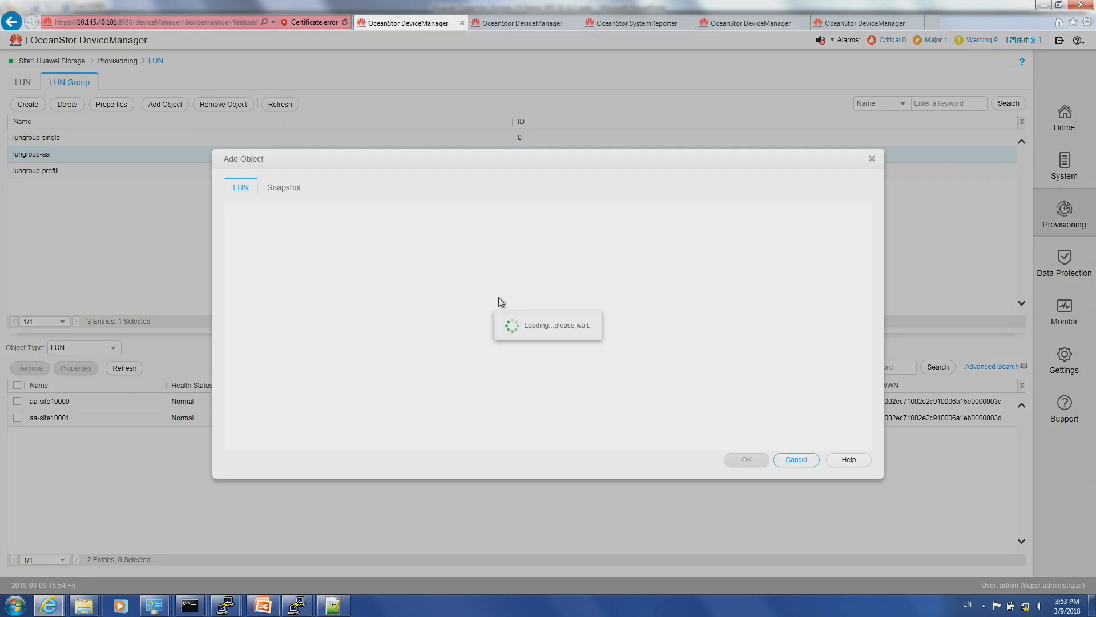
{"action": "left_click", "coordinate": [329, 264]}
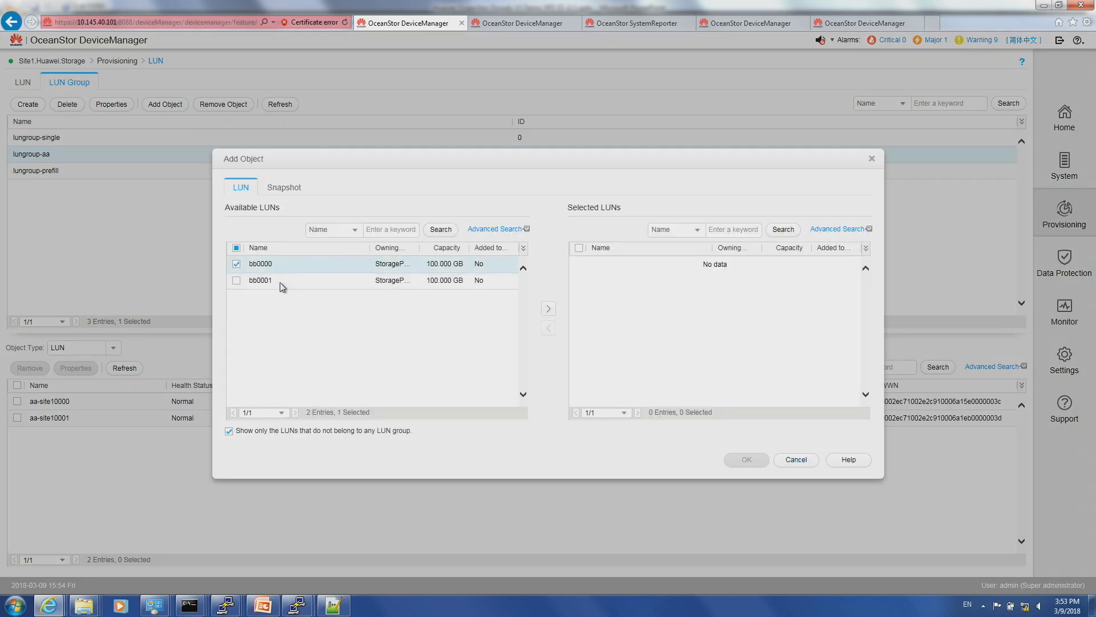
{"action": "left_click", "coordinate": [236, 247]}
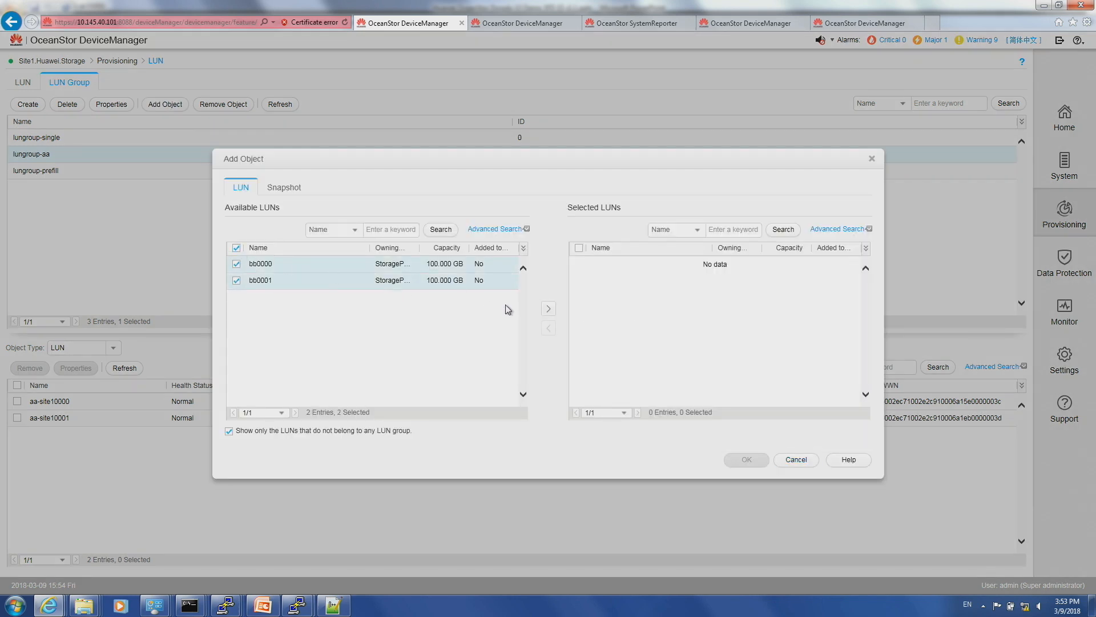
{"action": "left_click", "coordinate": [548, 308]}
{"action": "left_click", "coordinate": [745, 459]}
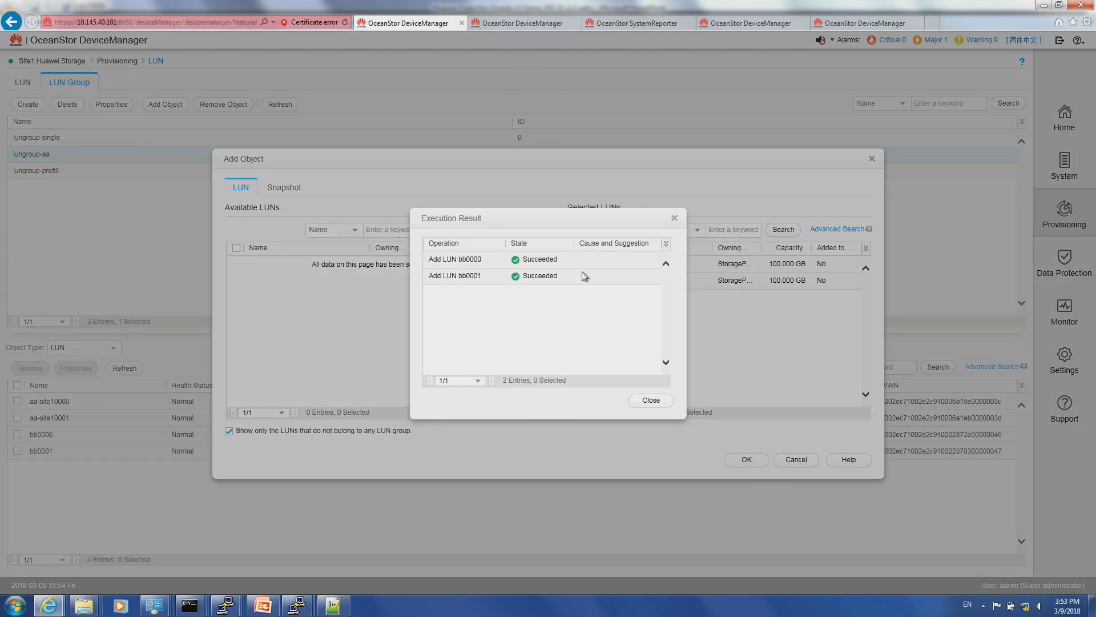
{"action": "left_click", "coordinate": [633, 398]}
- On the Site2 array, add the LUNs bb0000 and bb0001 to the LUN group lungroup-aa
{"action": "left_click", "coordinate": [509, 26]}
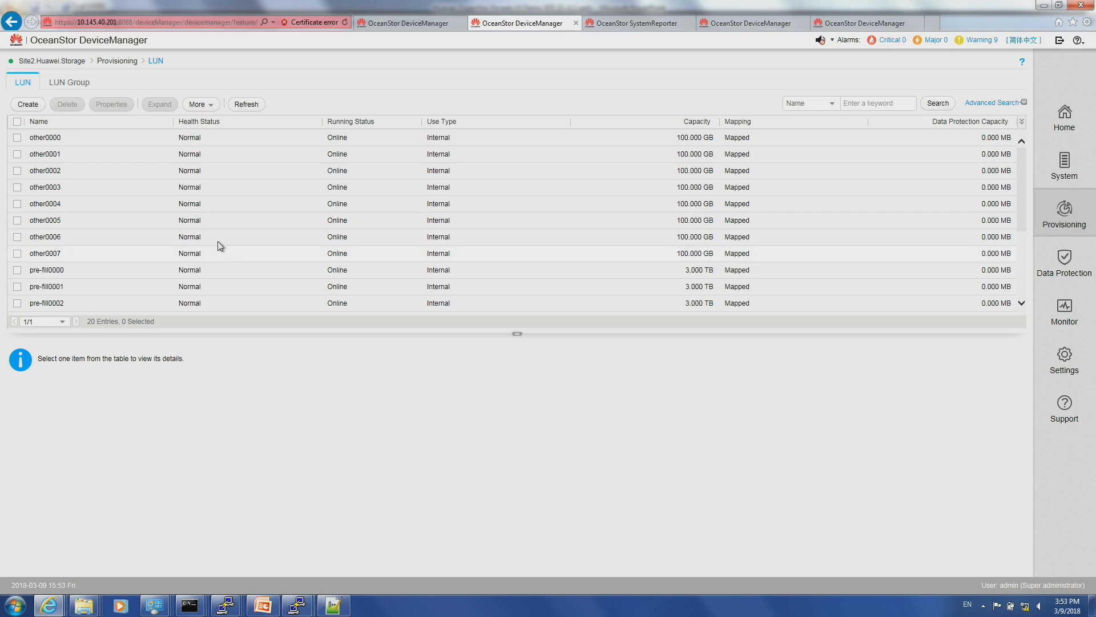
{"action": "left_click", "coordinate": [89, 85]}
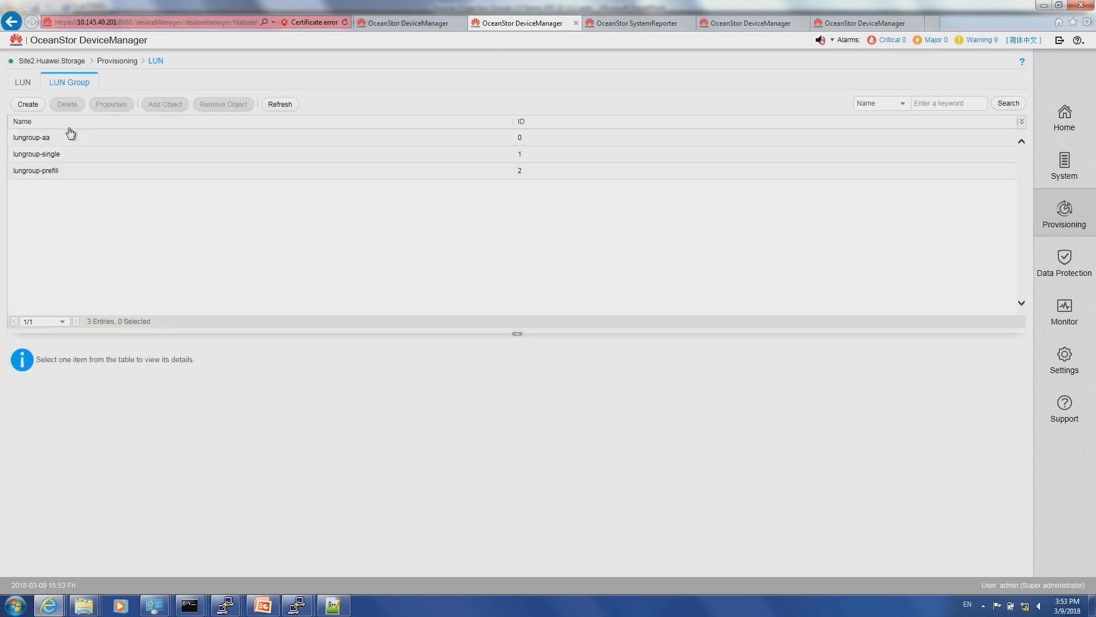
{"action": "left_click", "coordinate": [70, 156]}
{"action": "left_click", "coordinate": [64, 142]}
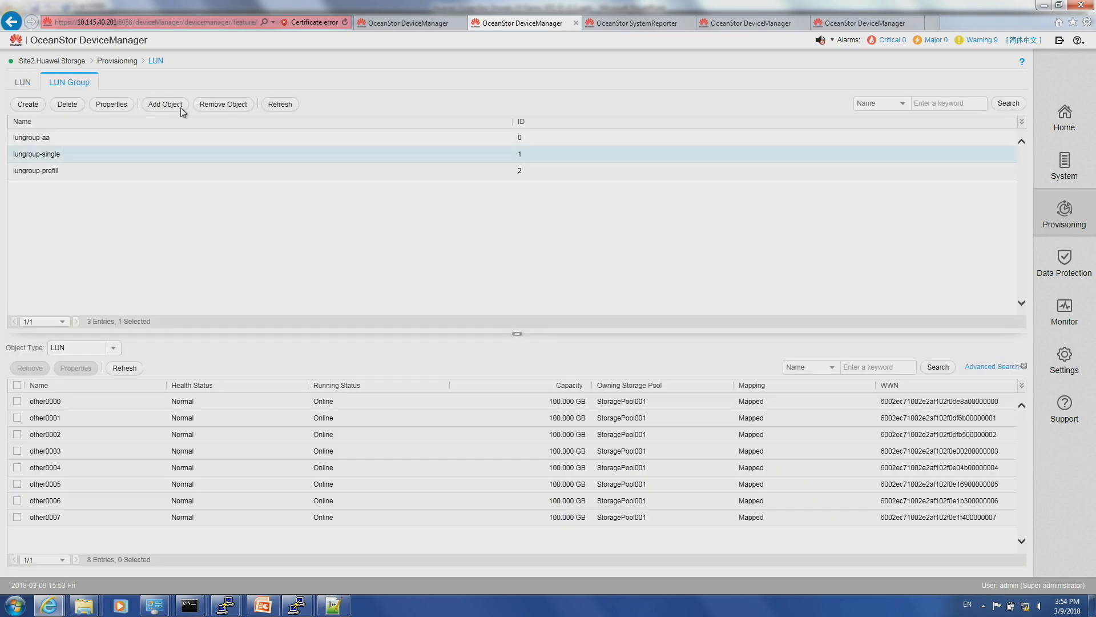
{"action": "left_click", "coordinate": [167, 104]}
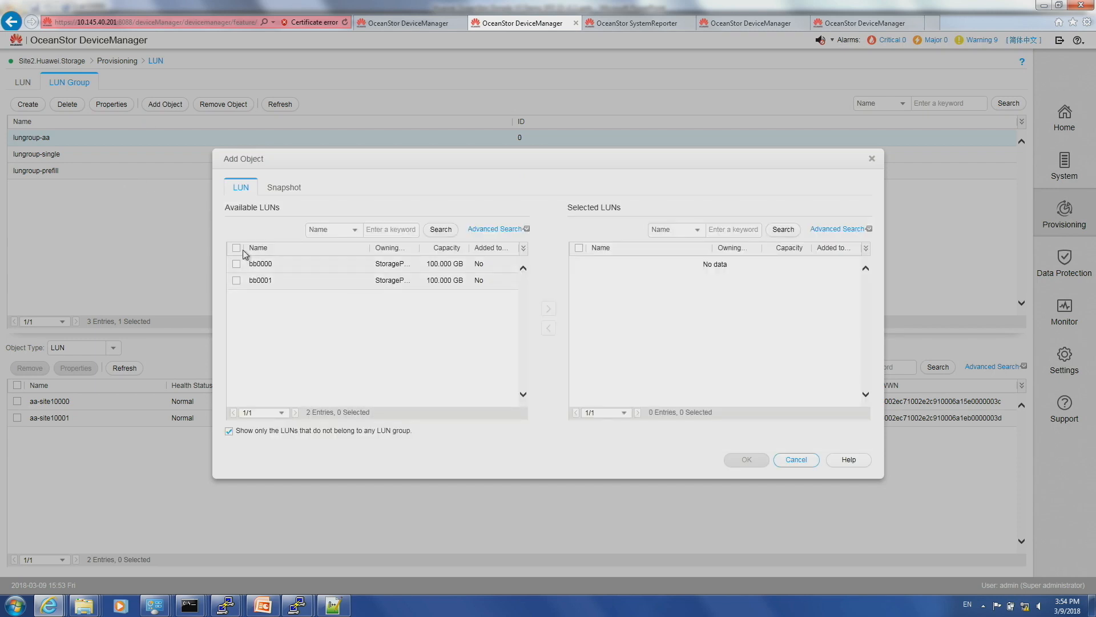
{"action": "left_click", "coordinate": [236, 248]}
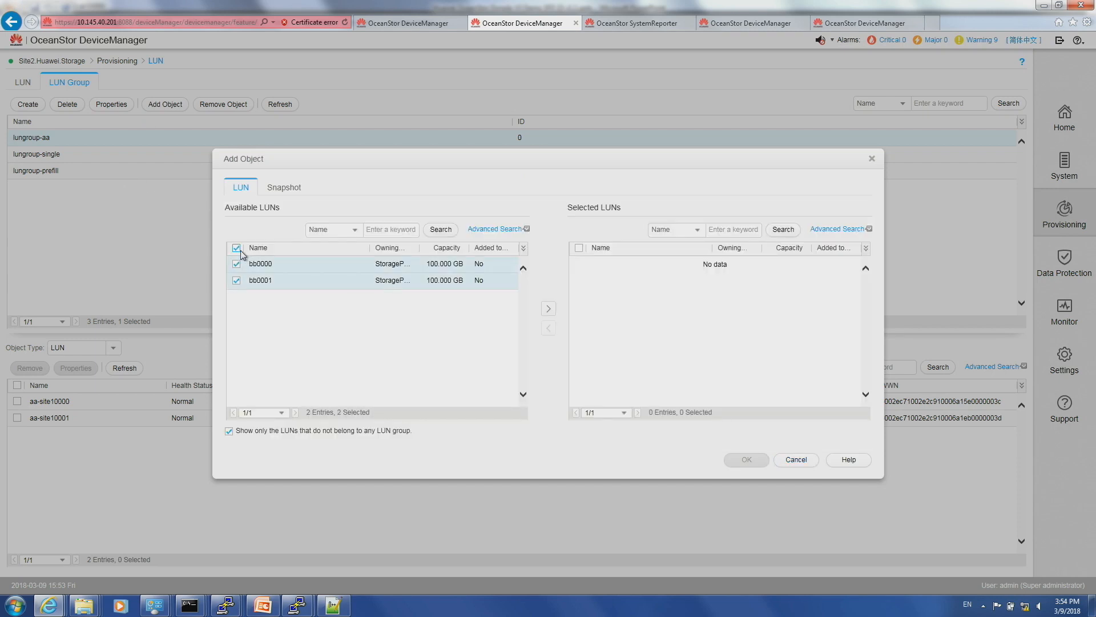
{"action": "left_click", "coordinate": [548, 309]}
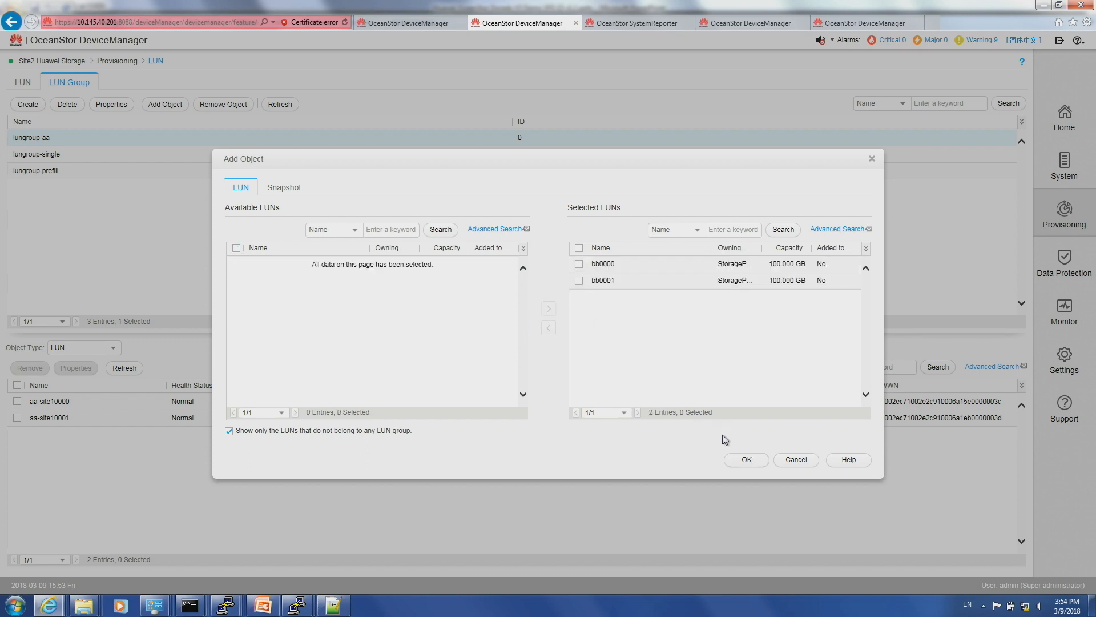
{"action": "left_click", "coordinate": [745, 460]}
{"action": "left_click", "coordinate": [656, 402]}
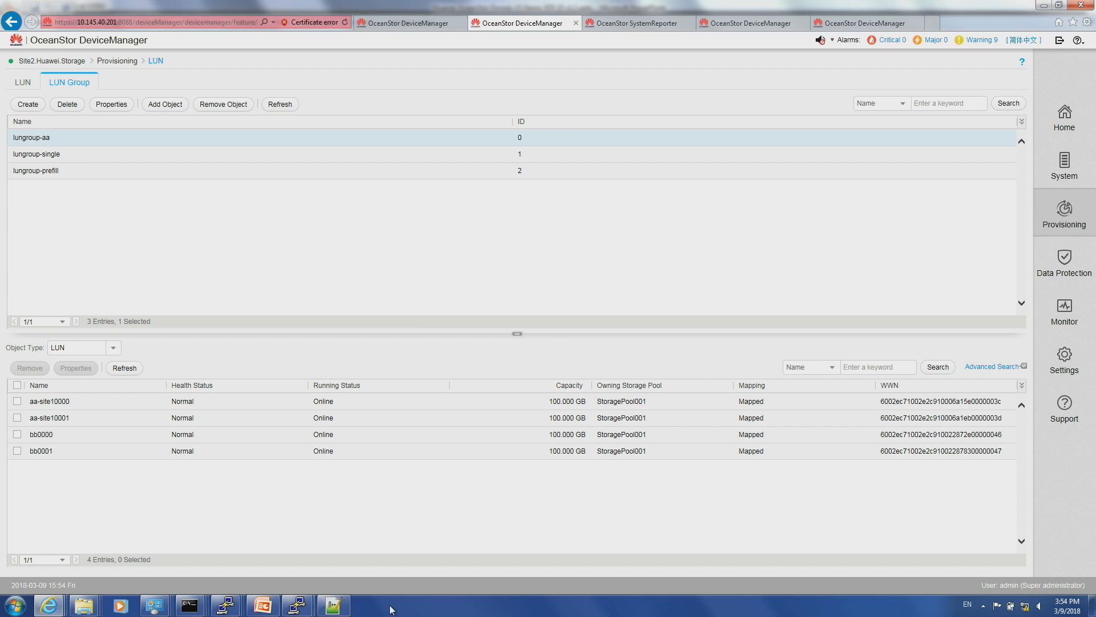
- Switch to host h21's PuTTY terminal and run hot_add to rescan for the newly mapped LUNs
{"action": "mouse_move", "coordinate": [297, 605]}
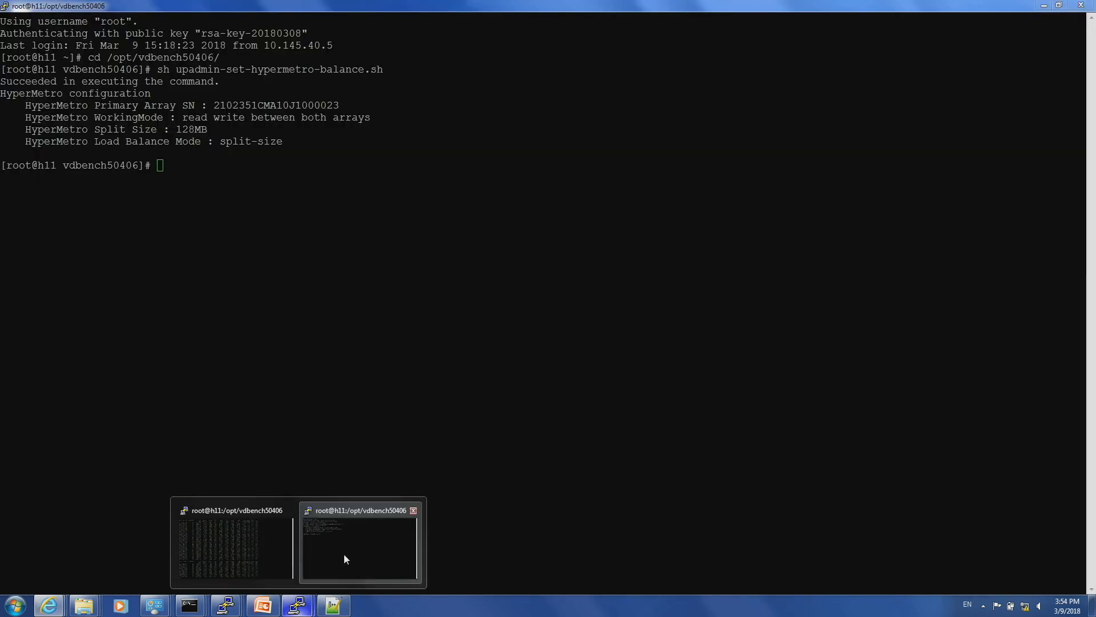
{"action": "left_click", "coordinate": [344, 554]}
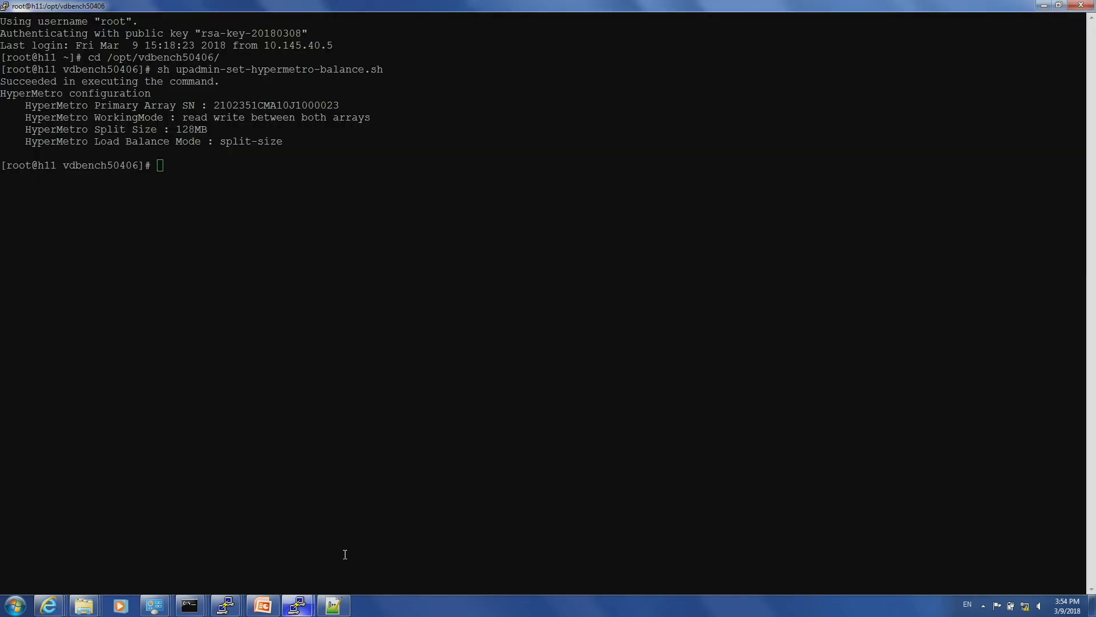
{"action": "mouse_move", "coordinate": [307, 609]}
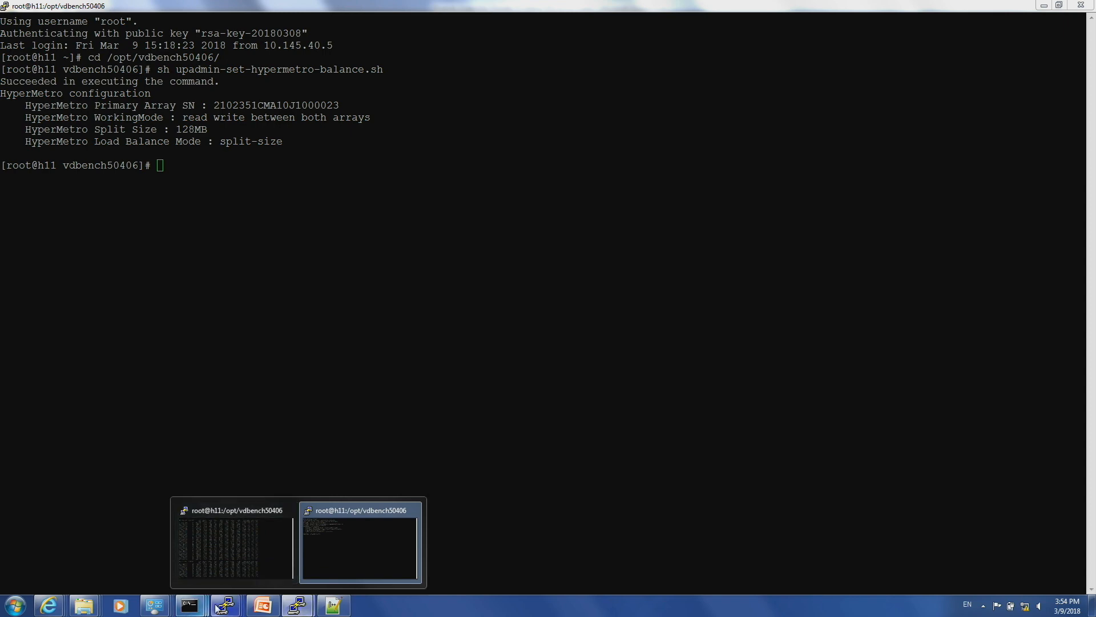
{"action": "mouse_move", "coordinate": [225, 605]}
{"action": "left_click", "coordinate": [349, 558]}
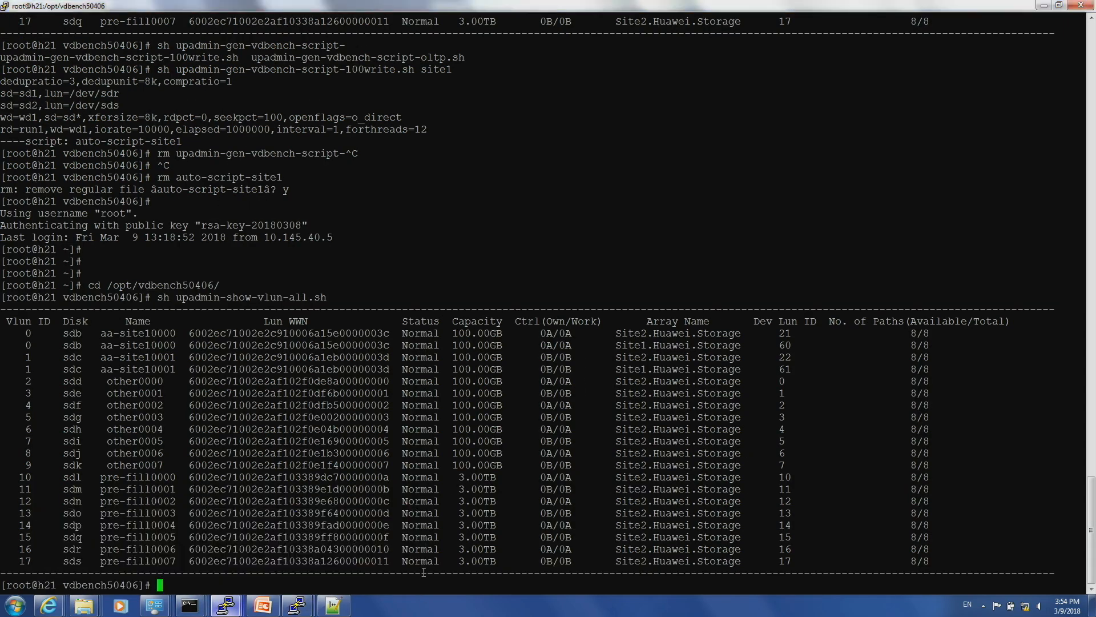
{"action": "type", "text": "hot_add"}
{"action": "key", "text": "Return"}
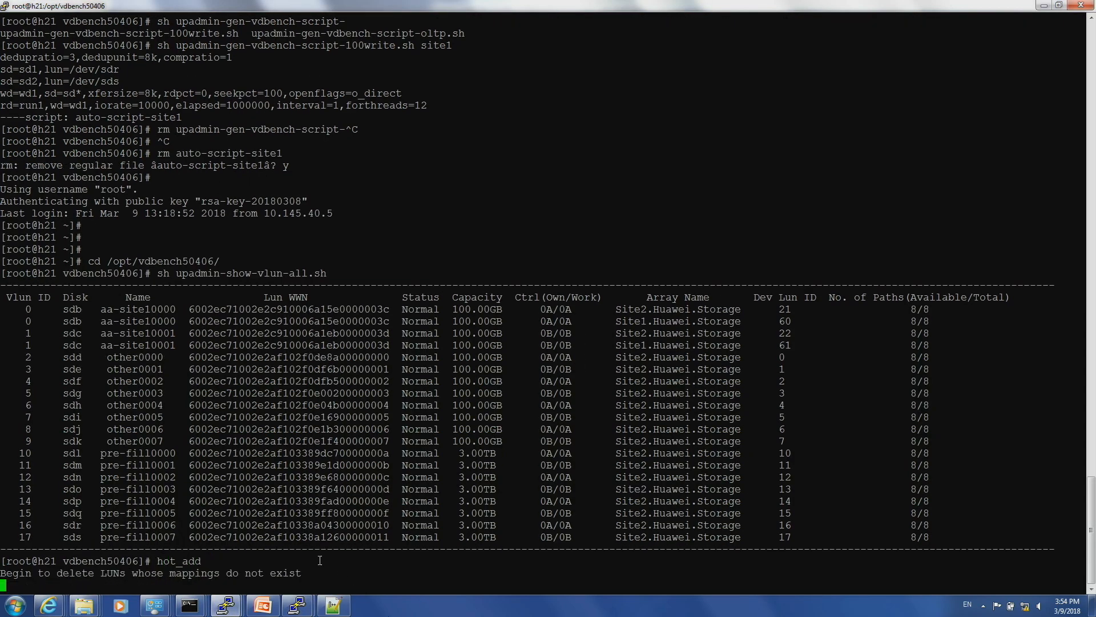
- Run hot_add in host h11's idle terminal session to rescan its LUNs
{"action": "mouse_move", "coordinate": [228, 605]}
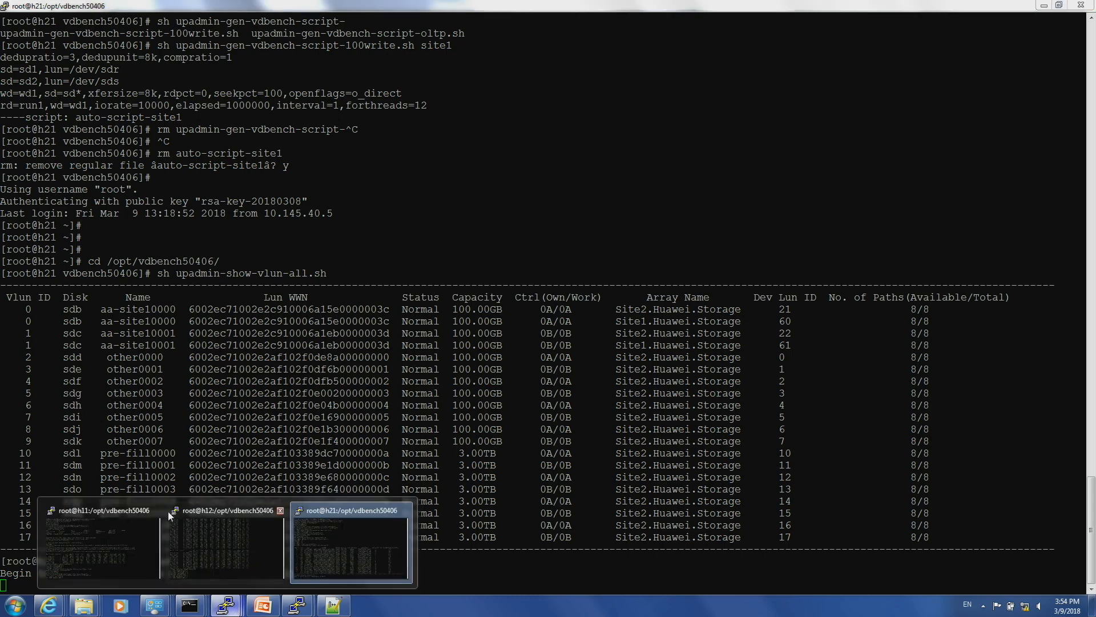
{"action": "left_click", "coordinate": [111, 545]}
{"action": "type", "text": "hot_add"}
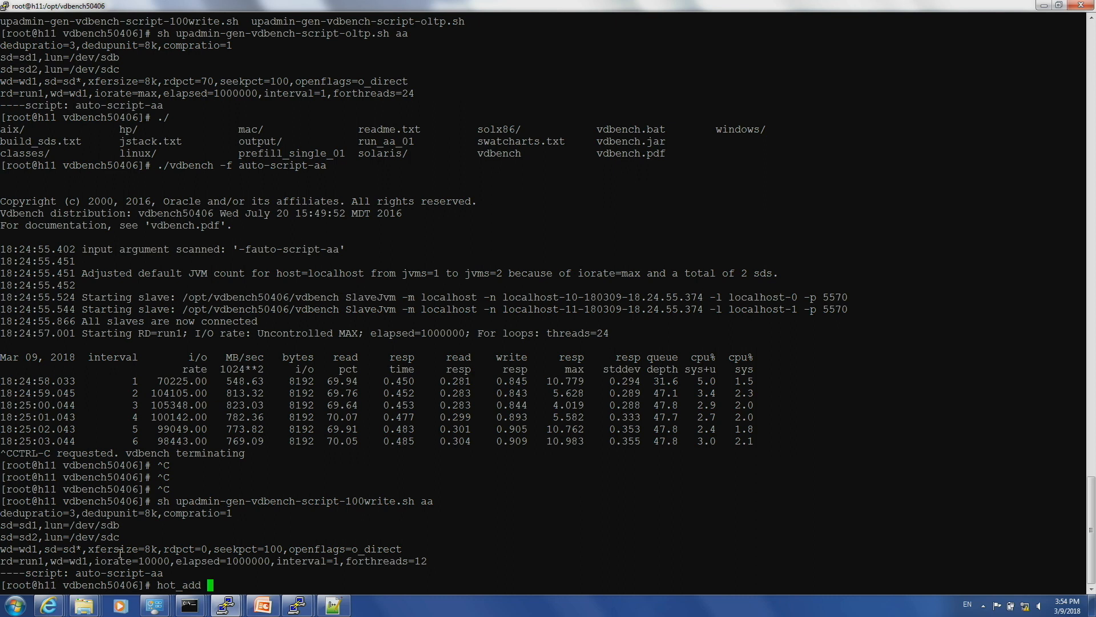
{"action": "key", "text": "Return"}
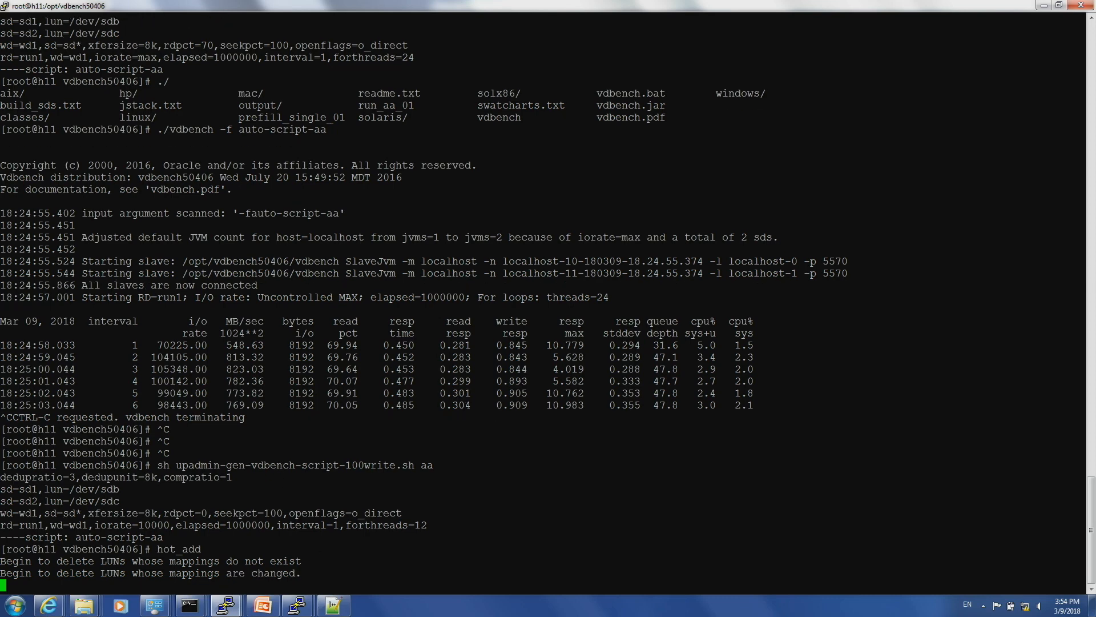
{"action": "mouse_move", "coordinate": [227, 600]}
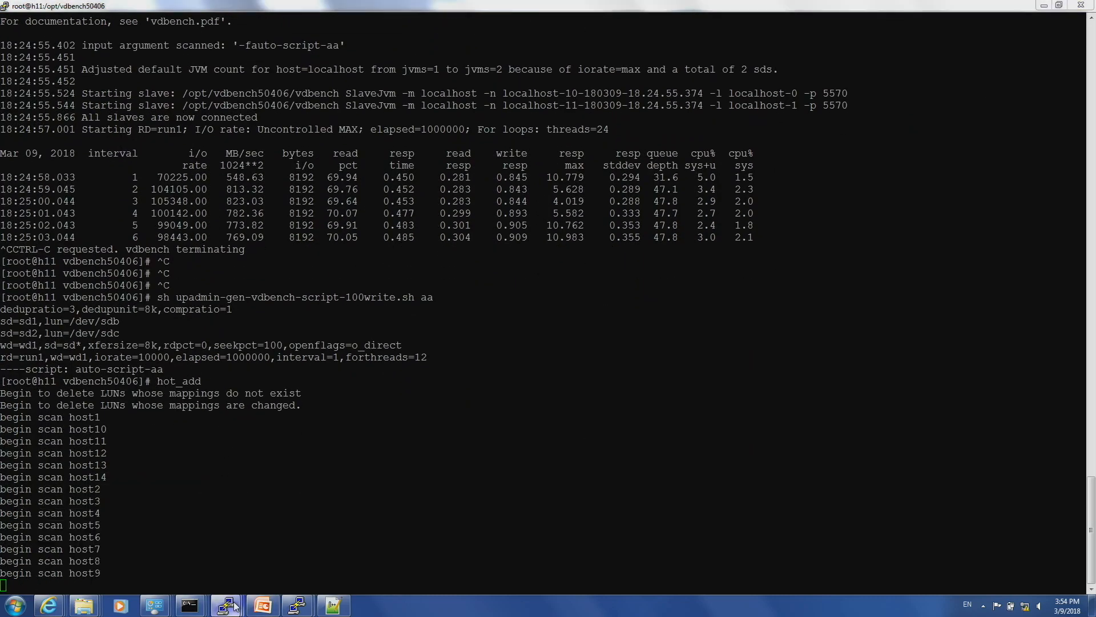
- In host h21's terminal, run upadmin-gen-vdbench-script-100write.sh with the argument bb to generate the vdbench script for the bb LUNs
{"action": "left_click", "coordinate": [345, 547]}
{"action": "type", "text": "sh gen-vdbench-script.sh"}
{"action": "key", "text": "BackSpace"}
{"action": "key", "text": "BackSpace"}
{"action": "key", "text": "BackSpace"}
{"action": "key", "text": "BackSpace"}
{"action": "key", "text": "BackSpace"}
{"action": "key", "text": "BackSpace"}
{"action": "key", "text": "BackSpace"}
{"action": "key", "text": "BackSpace"}
{"action": "key", "text": "BackSpace"}
{"action": "key", "text": "BackSpace"}
{"action": "key", "text": "BackSpace"}
{"action": "key", "text": "BackSpace"}
{"action": "key", "text": "BackSpace"}
{"action": "key", "text": "BackSpace"}
{"action": "key", "text": "BackSpace"}
{"action": "key", "text": "BackSpace"}
{"action": "key", "text": "BackSpace"}
{"action": "key", "text": "BackSpace"}
{"action": "key", "text": "BackSpace"}
{"action": "key", "text": "BackSpace"}
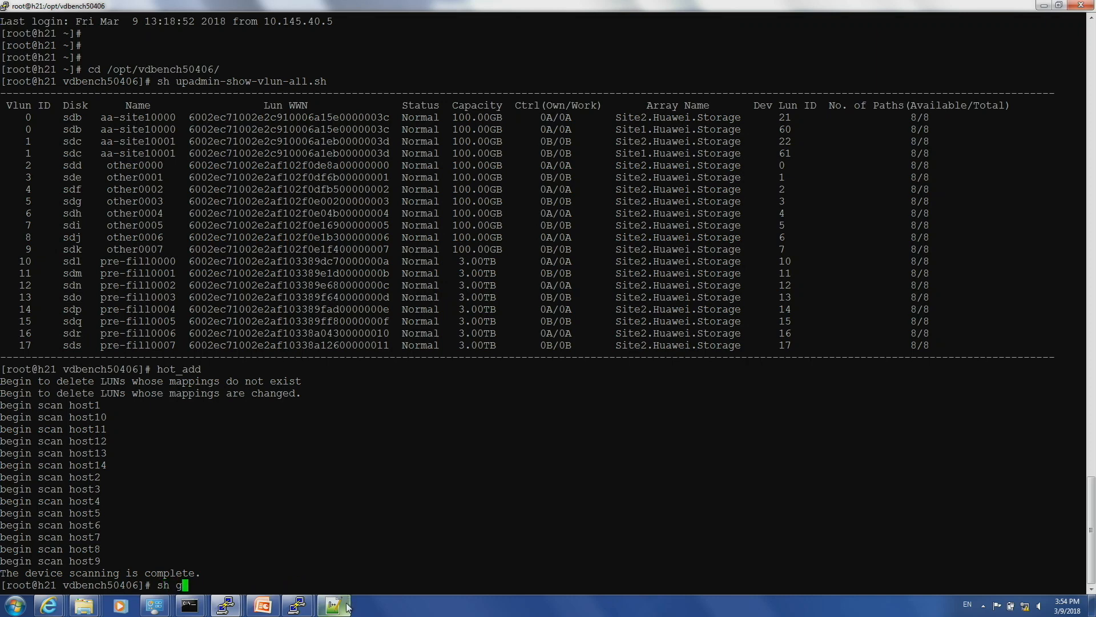
{"action": "key", "text": "BackSpace"}
{"action": "type", "text": "upadmin-"}
{"action": "key", "text": "Tab"}
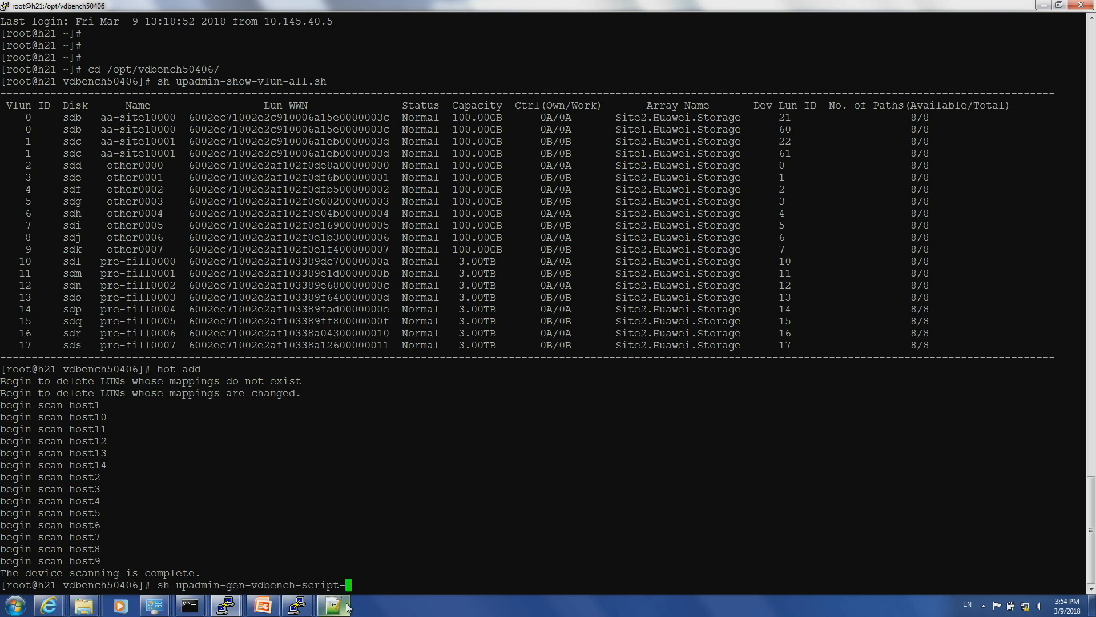
{"action": "type", "text": "1"}
{"action": "key", "text": "Tab"}
{"action": "type", "text": "bb"}
{"action": "key", "text": "Return"}
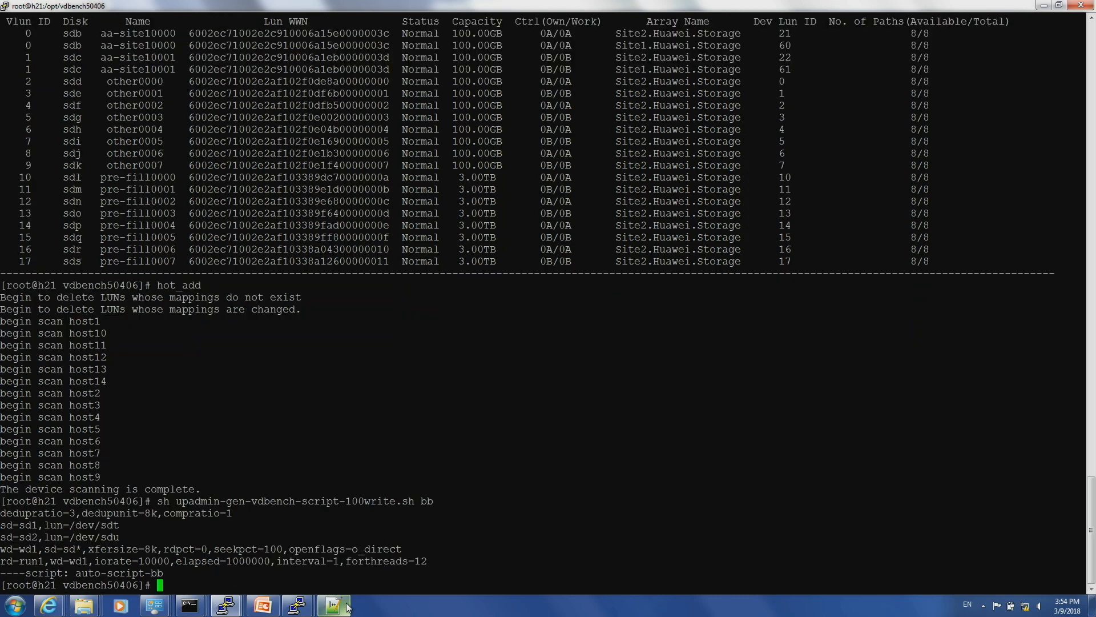
- Start the write workload on host h21 by running ./vdbench -f auto-script-bb
{"action": "type", "text": "./vdbench -f"}
{"action": "type", "text": "auto-script-bb"}
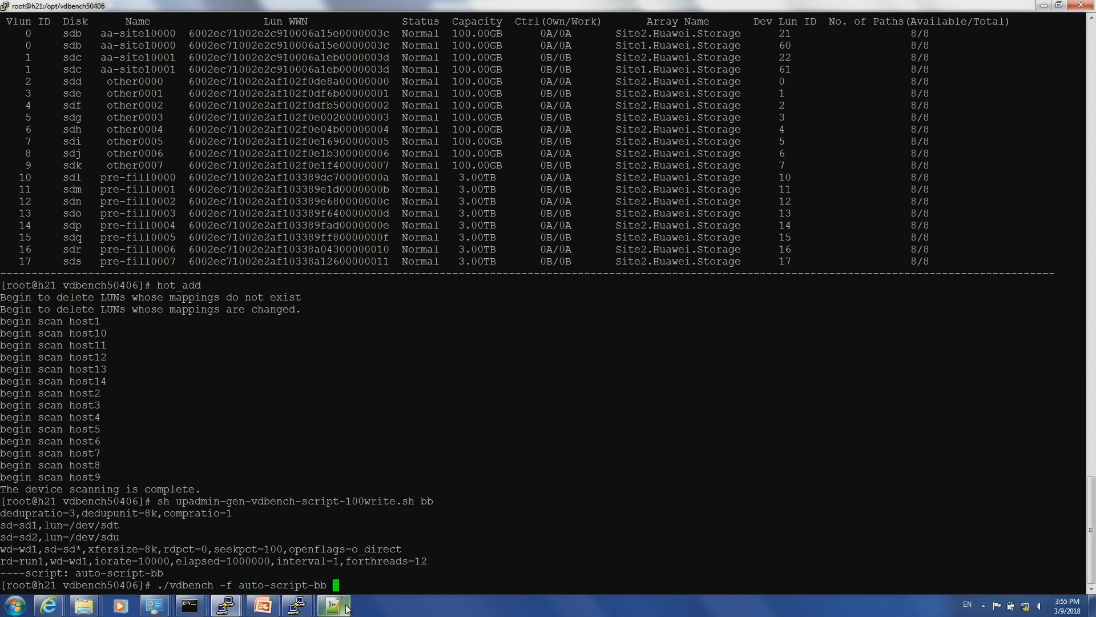
{"action": "key", "text": "Return"}
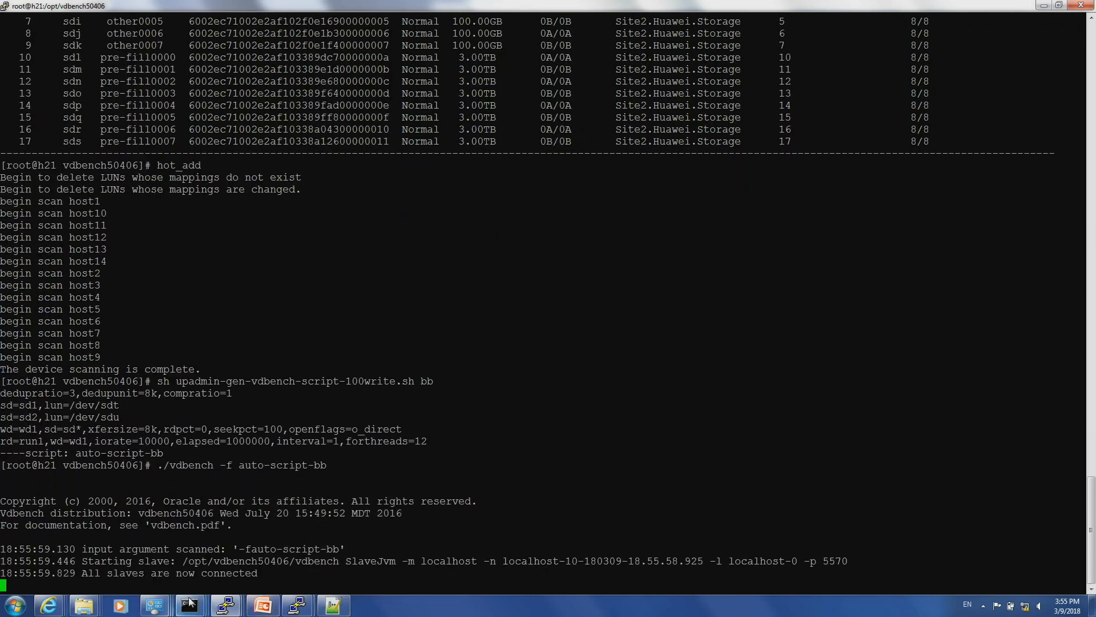
- Review the Test Network Topology slide in PowerPoint and the vdbench output running on host h11, and minimize that terminal
{"action": "mouse_move", "coordinate": [227, 609]}
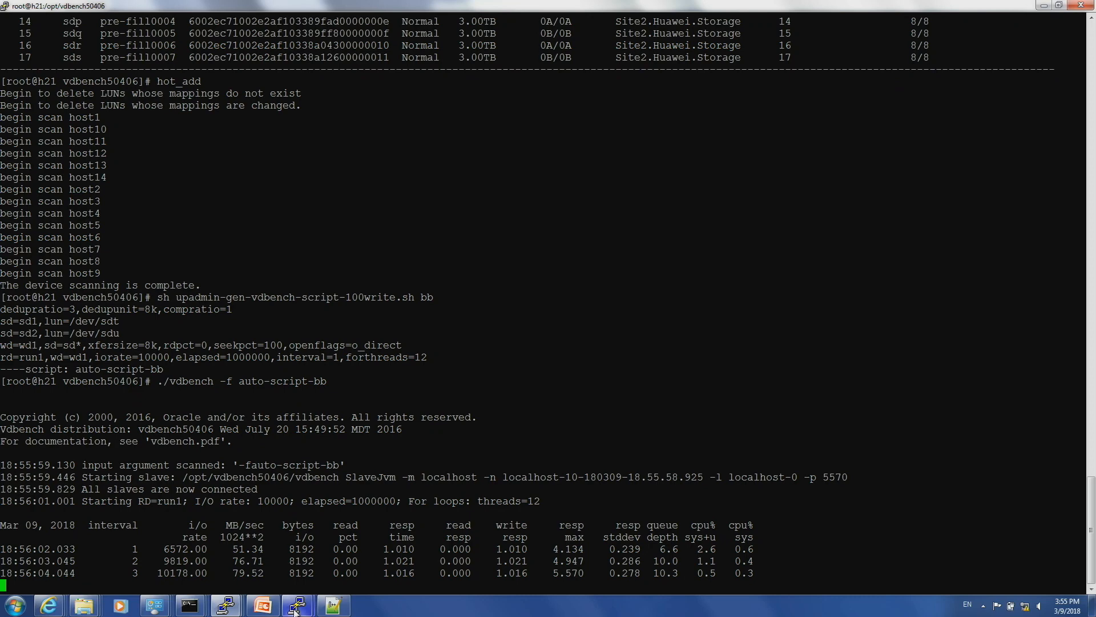
{"action": "mouse_move", "coordinate": [297, 606]}
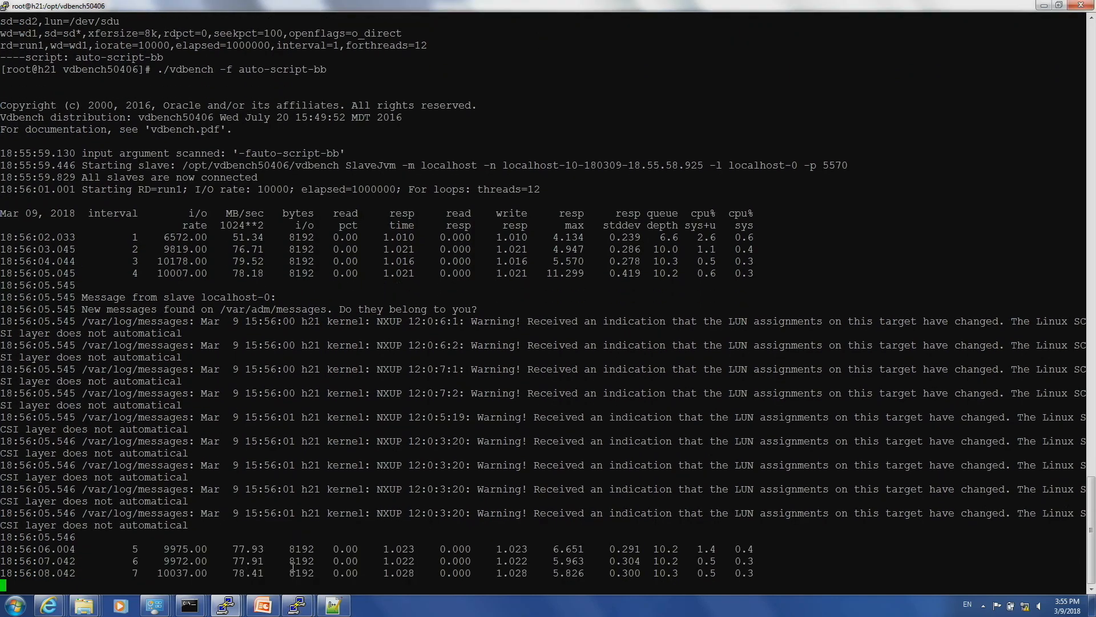
{"action": "left_click", "coordinate": [263, 604]}
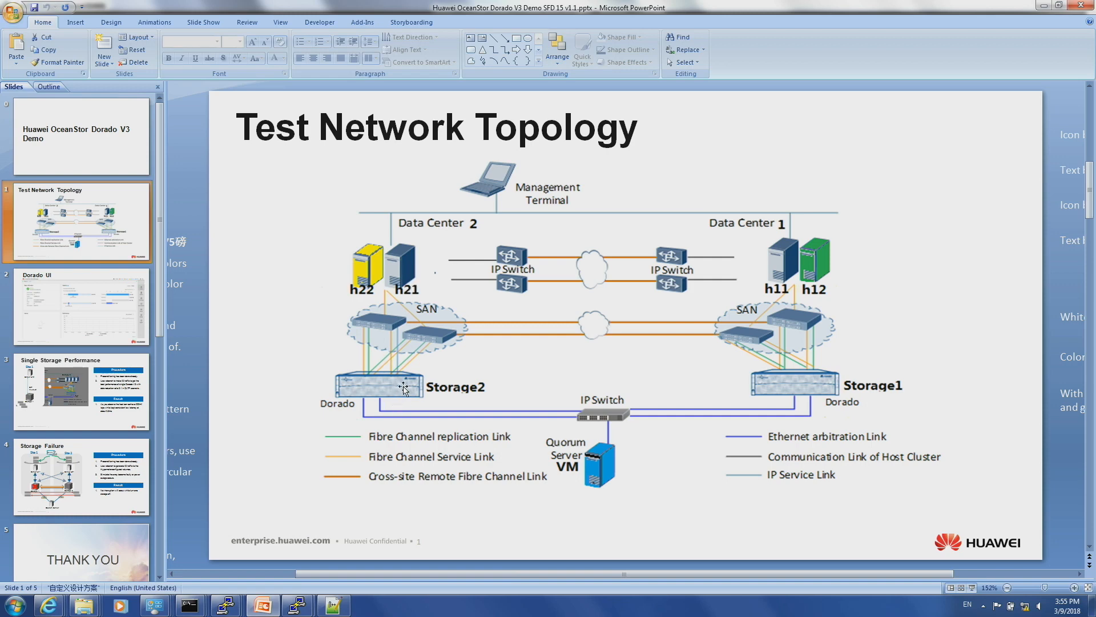
{"action": "mouse_move", "coordinate": [298, 609]}
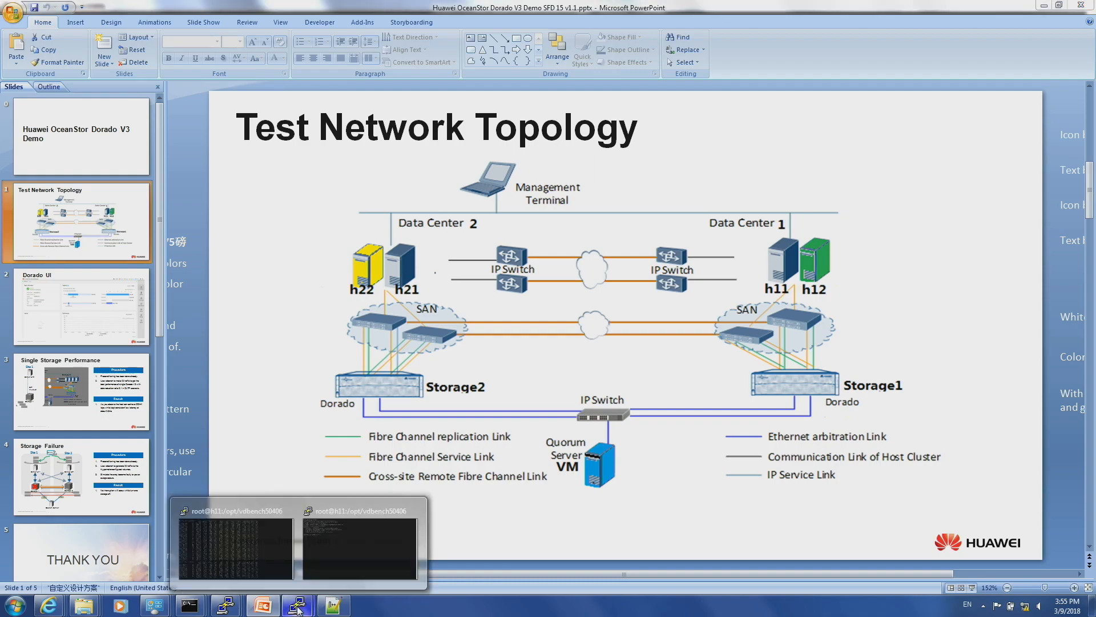
{"action": "left_click", "coordinate": [266, 559]}
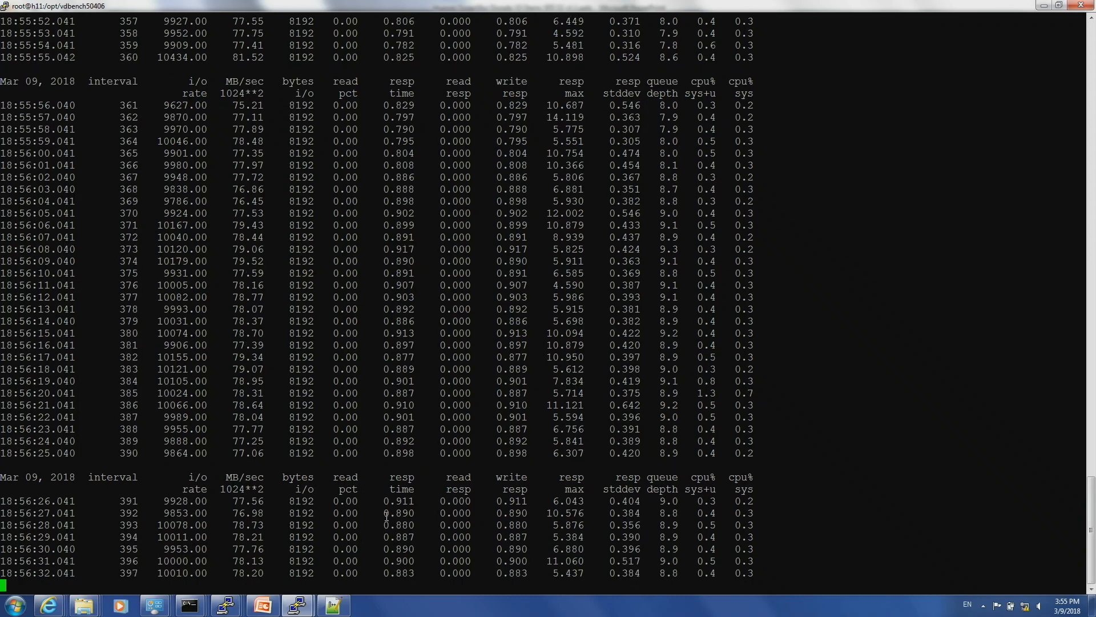
{"action": "mouse_move", "coordinate": [298, 605]}
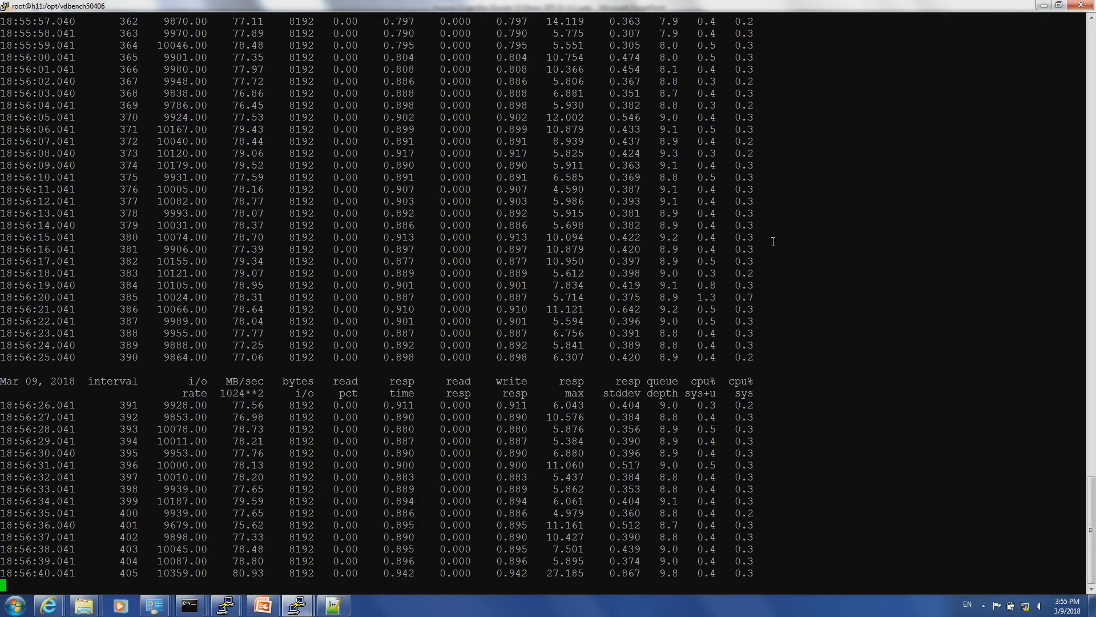
{"action": "left_click", "coordinate": [1044, 5]}
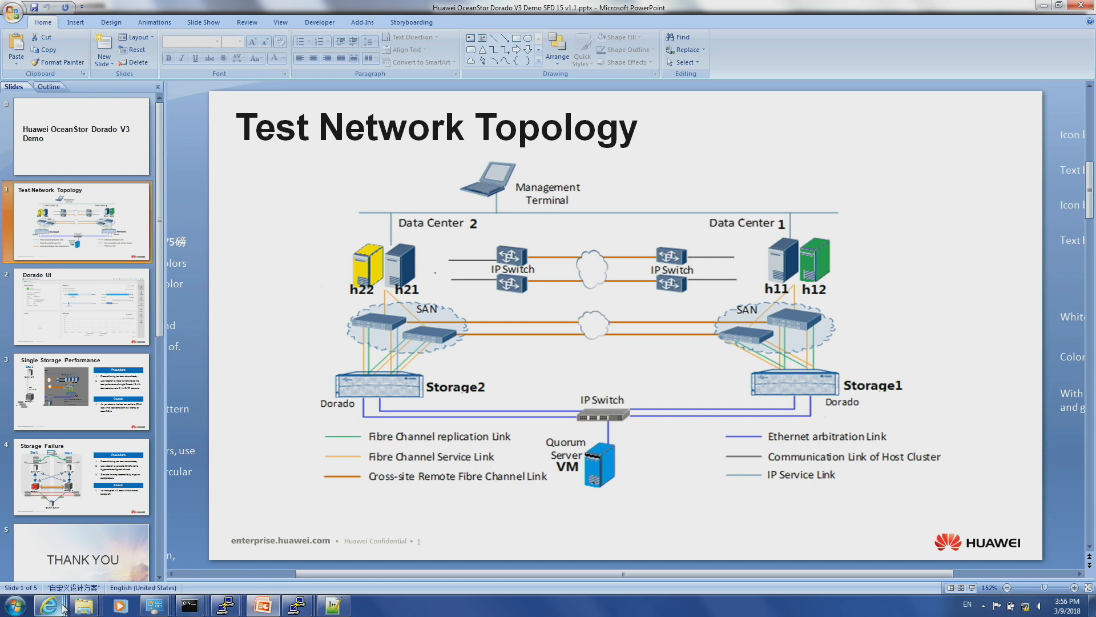
- Switch to the Site1 array's DeviceManager and restart the device, entering the login user's password and acknowledging the consequences
{"action": "mouse_move", "coordinate": [65, 608]}
{"action": "left_click", "coordinate": [66, 534]}
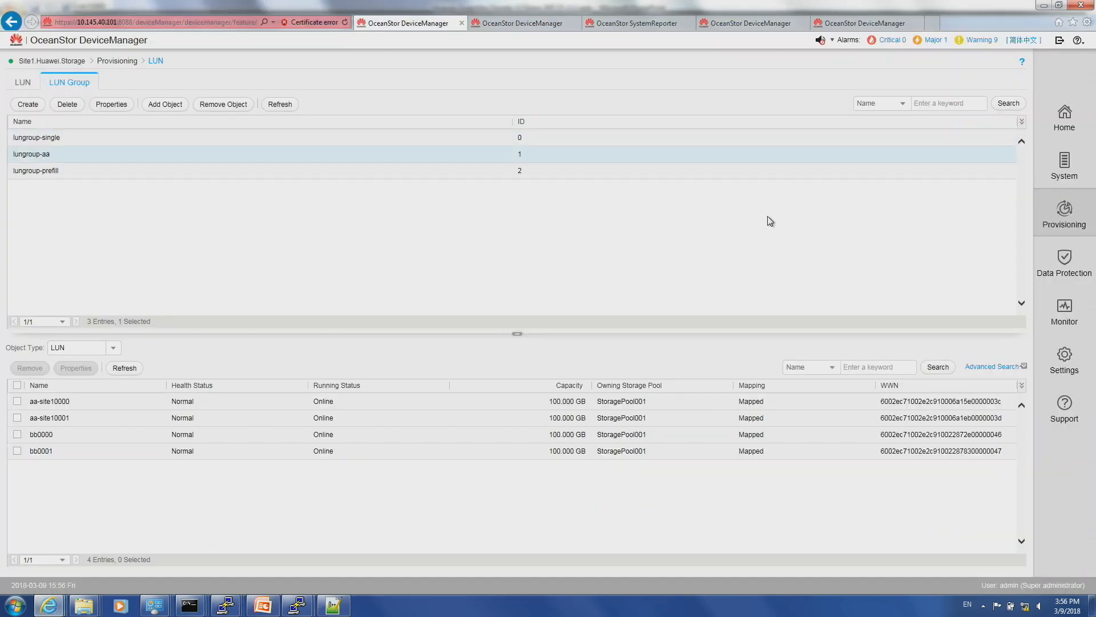
{"action": "left_click", "coordinate": [1063, 360]}
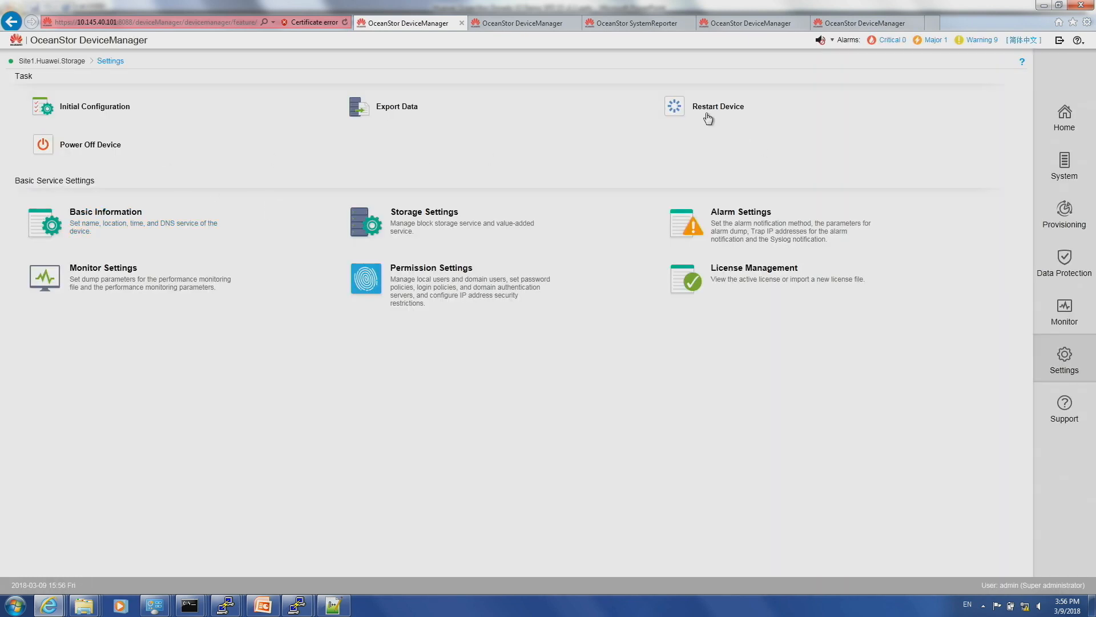
{"action": "left_click", "coordinate": [707, 108]}
{"action": "left_click", "coordinate": [540, 338]}
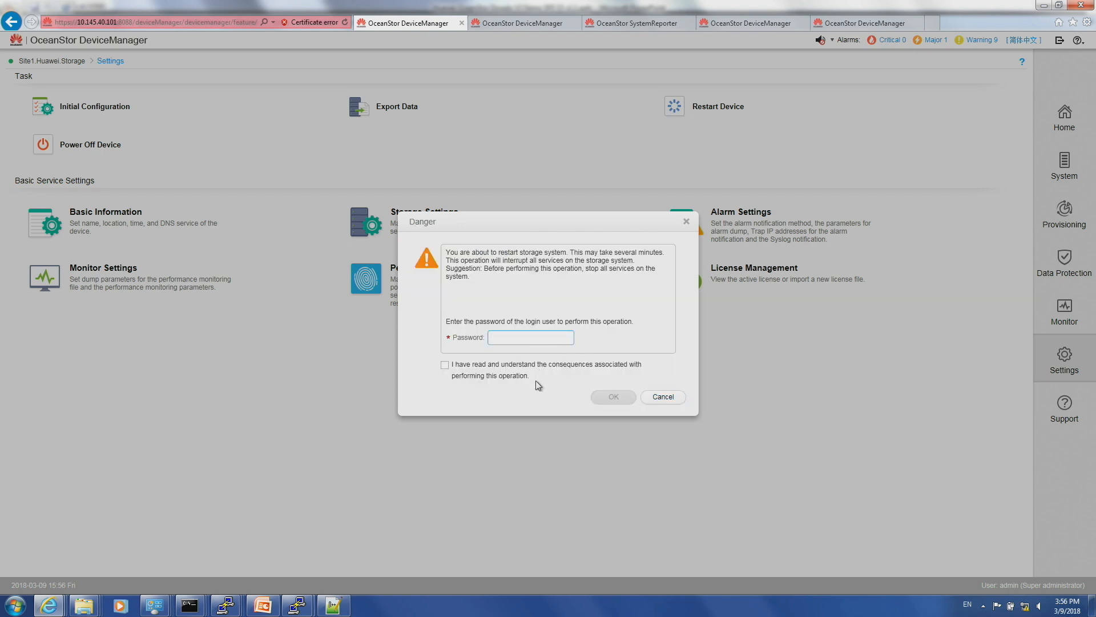
{"action": "type", "text": "**********"}
{"action": "left_click", "coordinate": [542, 363]}
{"action": "left_click", "coordinate": [545, 365]}
{"action": "left_click", "coordinate": [619, 396]}
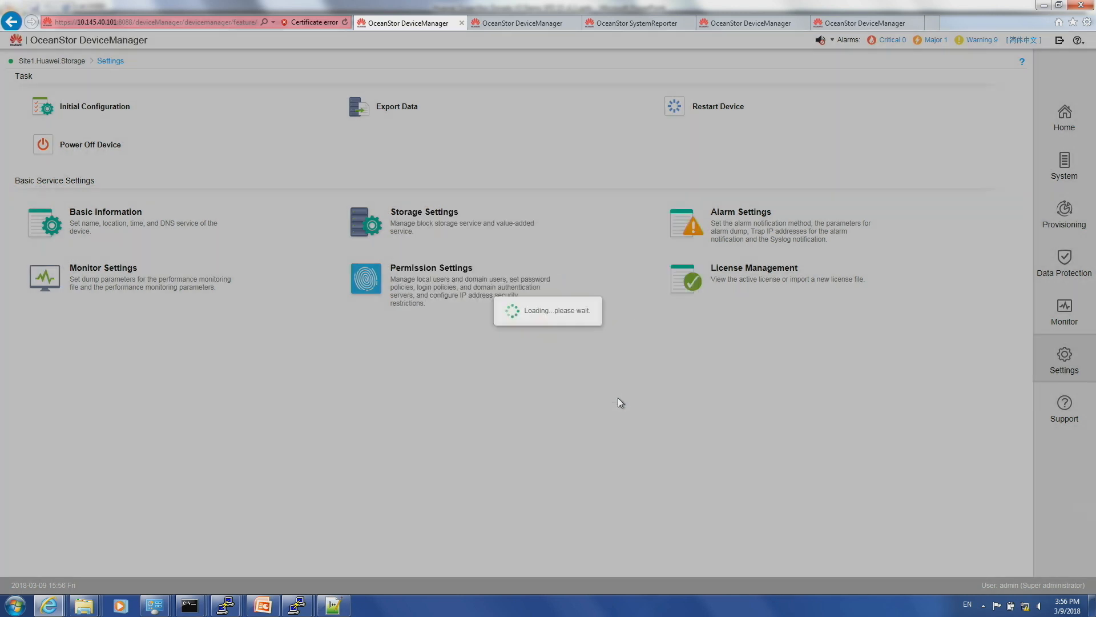
{"action": "left_click", "coordinate": [558, 358]}
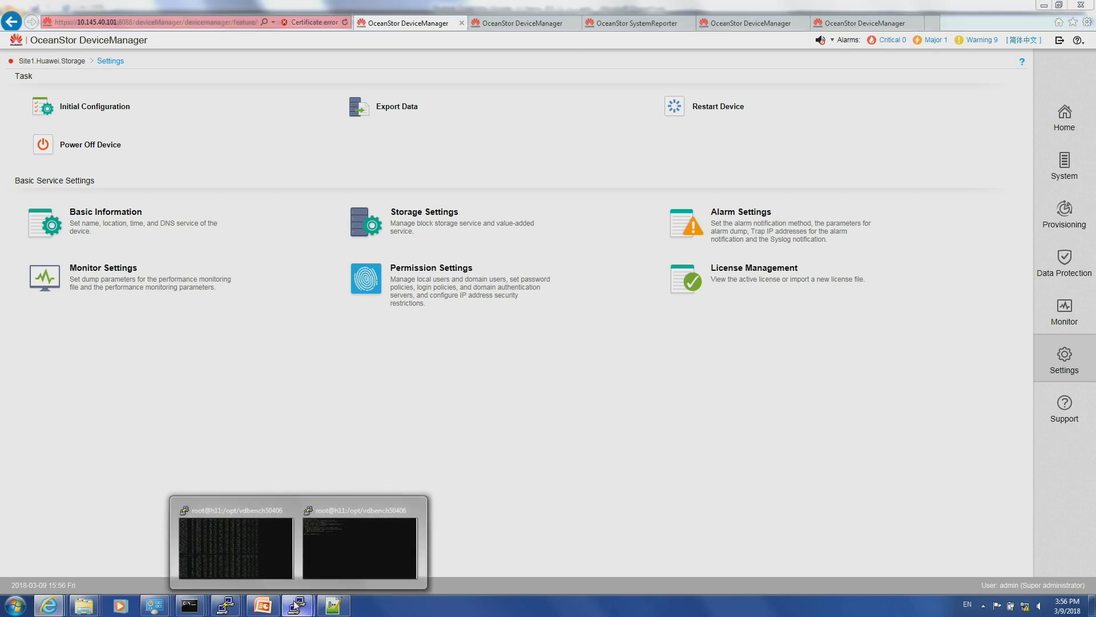
- Switch to PowerPoint and examine Storage1 and the quorum server on the Test Network Topology slide
{"action": "mouse_move", "coordinate": [262, 543]}
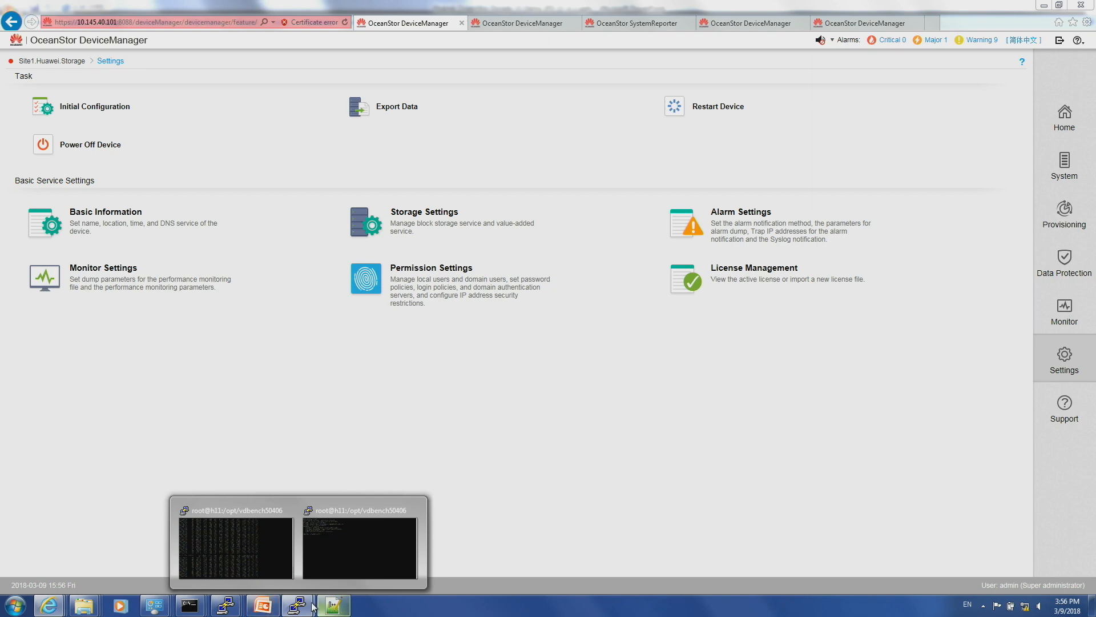
{"action": "left_click", "coordinate": [266, 606]}
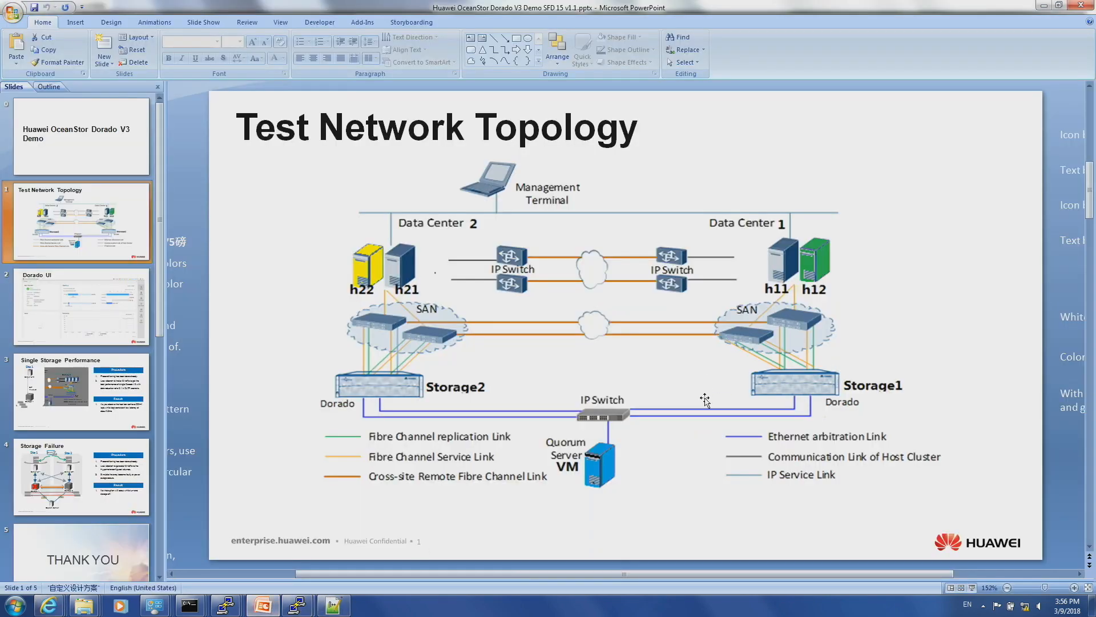
{"action": "left_click", "coordinate": [762, 393]}
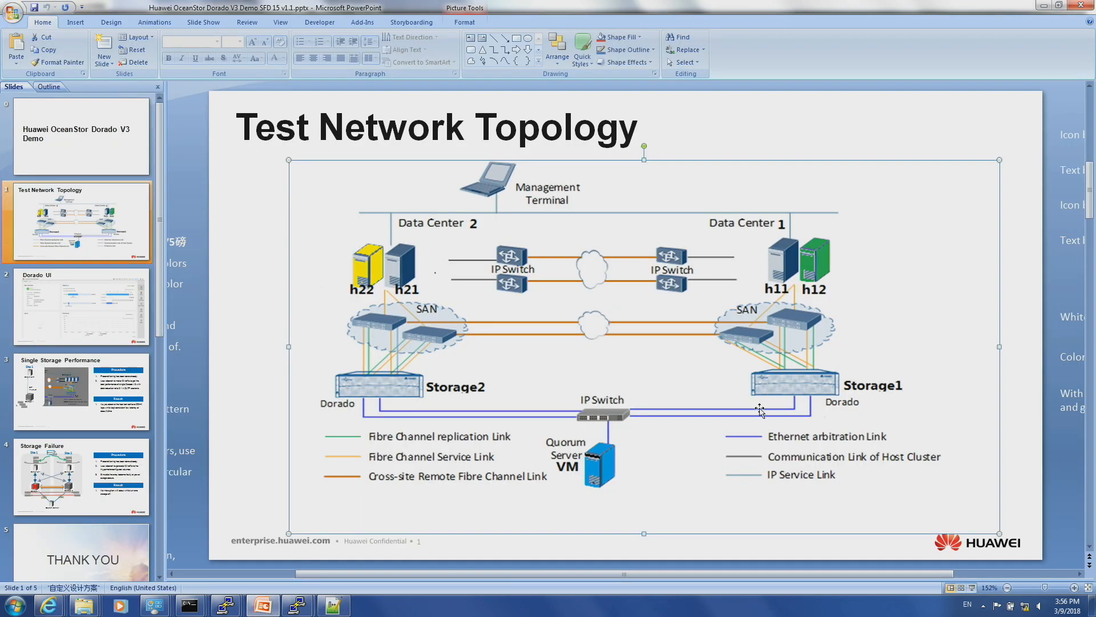
{"action": "mouse_move", "coordinate": [264, 610]}
{"action": "left_click", "coordinate": [263, 610]}
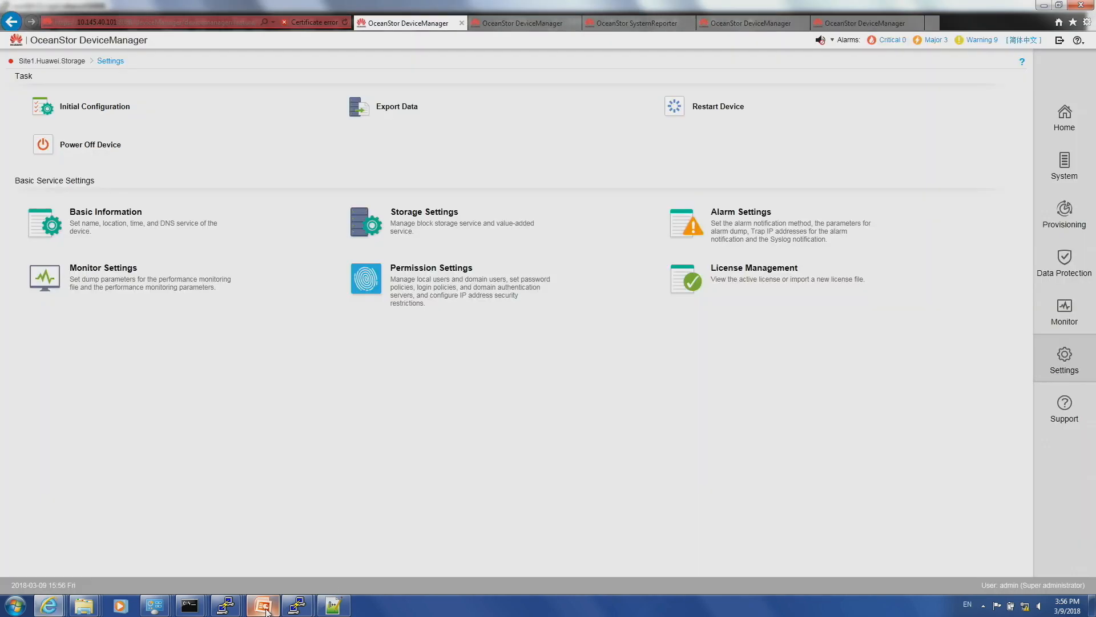
{"action": "left_click", "coordinate": [266, 607]}
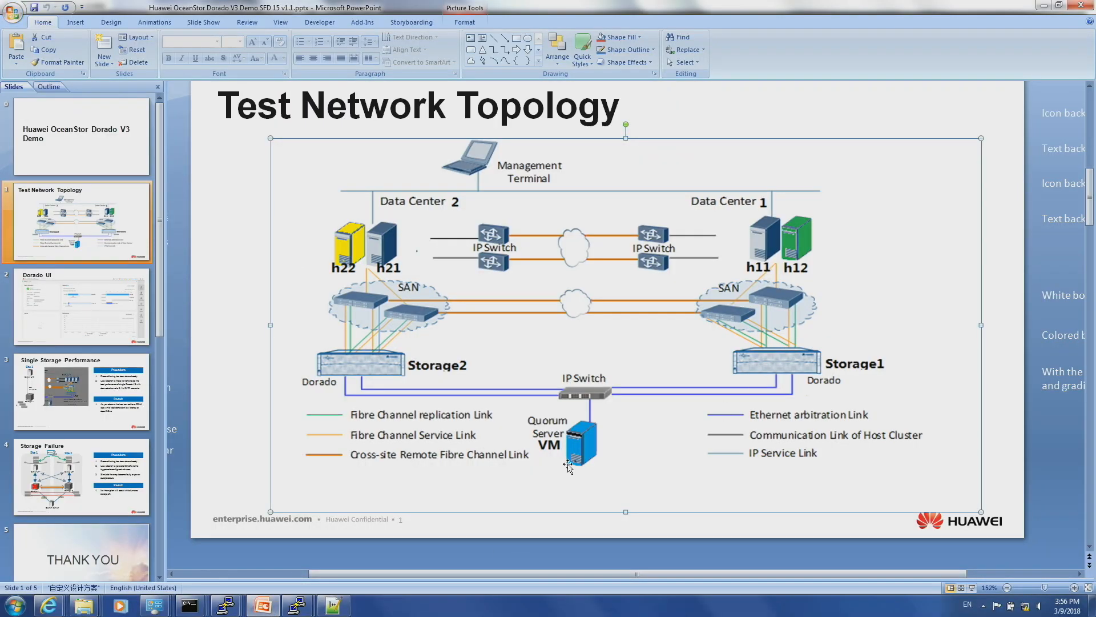
- Return to the browser and inspect the Site2 array's real-time bandwidth and IOPS charts in OceanStor SystemReporter
{"action": "left_click", "coordinate": [261, 603]}
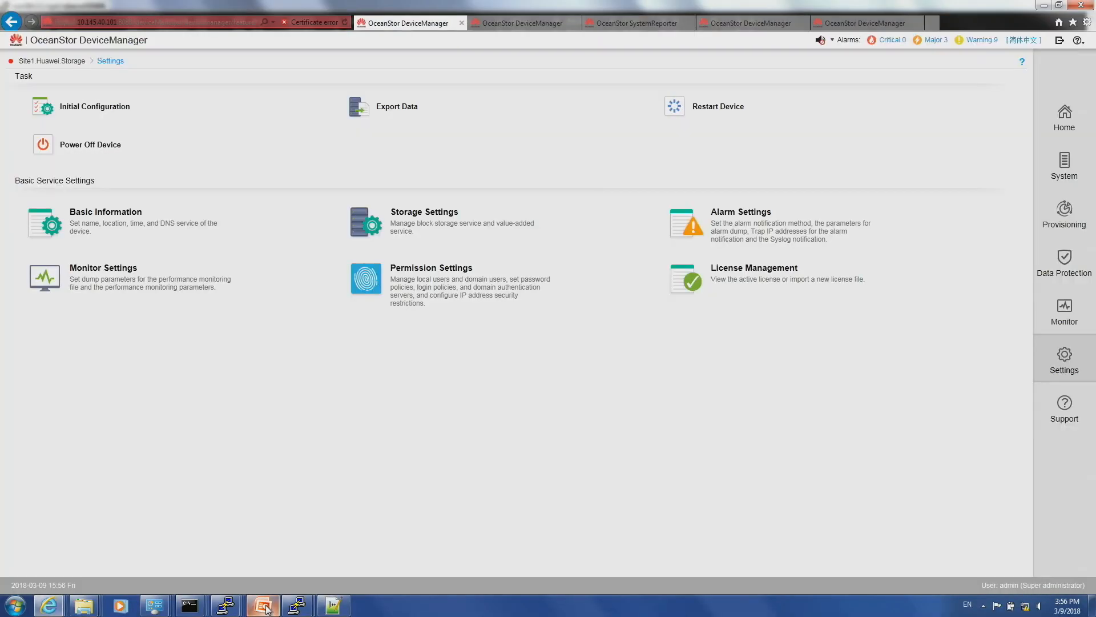
{"action": "left_click", "coordinate": [638, 22]}
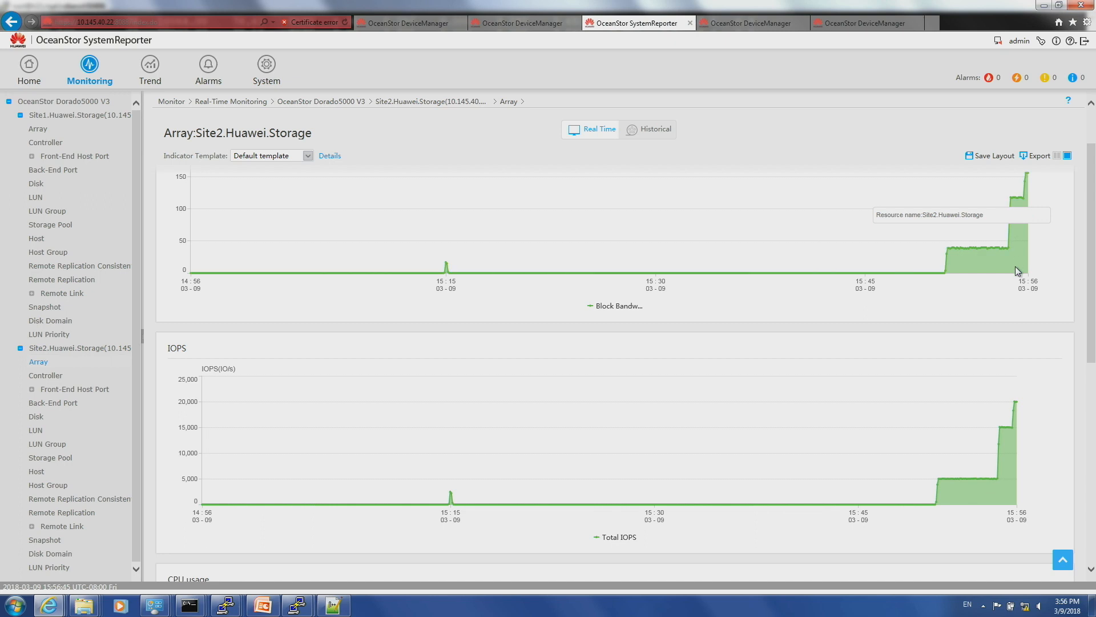
{"action": "mouse_move", "coordinate": [1014, 416]}
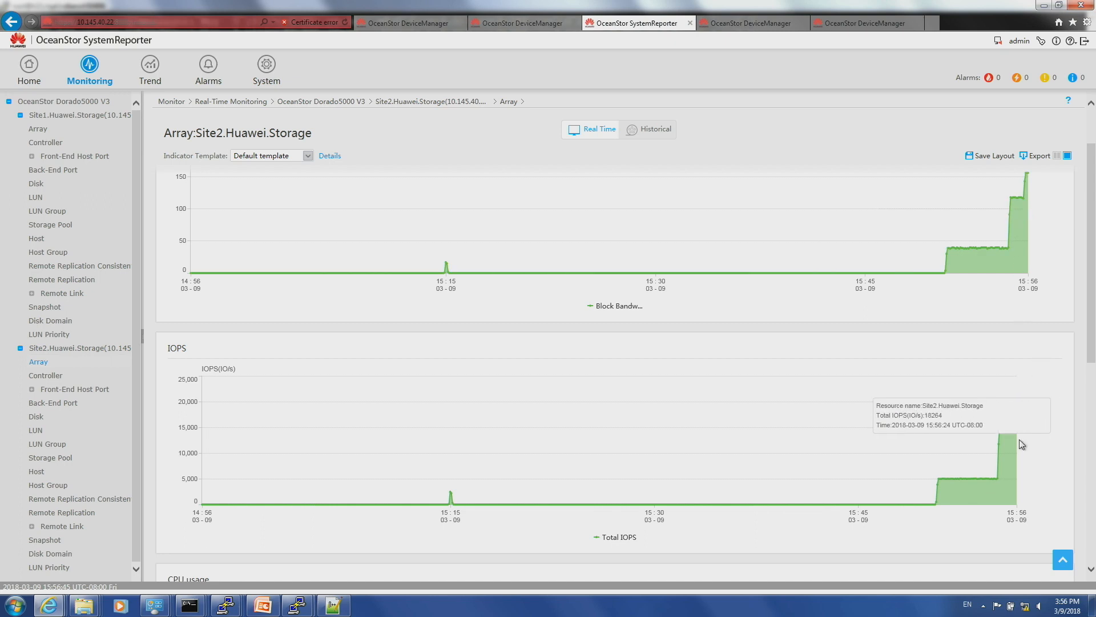